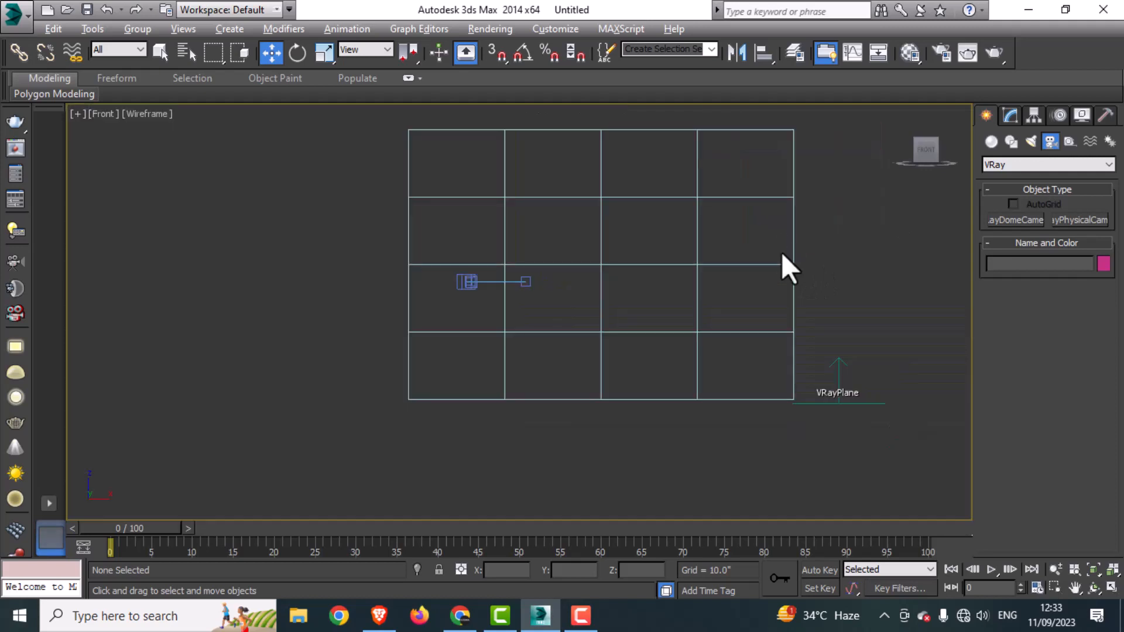
- Create a standard Box beside the wall plane in the Front view, about 187" long, 145" wide and 3.6" high
middle_drag(781, 252, 574, 261)
click(1011, 115)
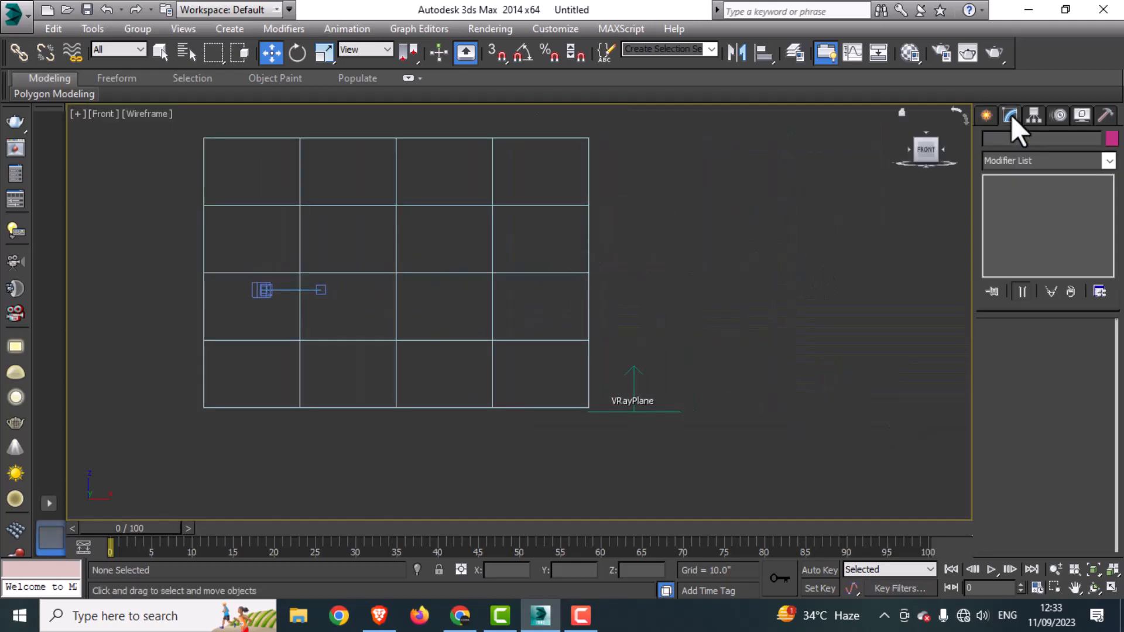
click(986, 115)
click(991, 141)
click(1003, 165)
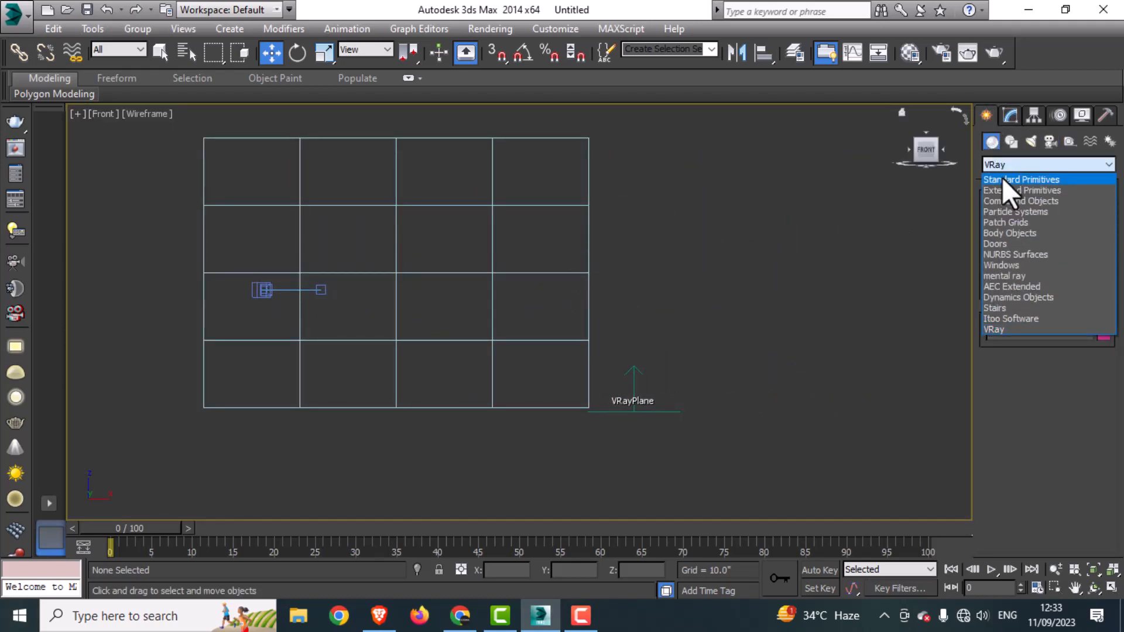
click(1002, 177)
click(1013, 220)
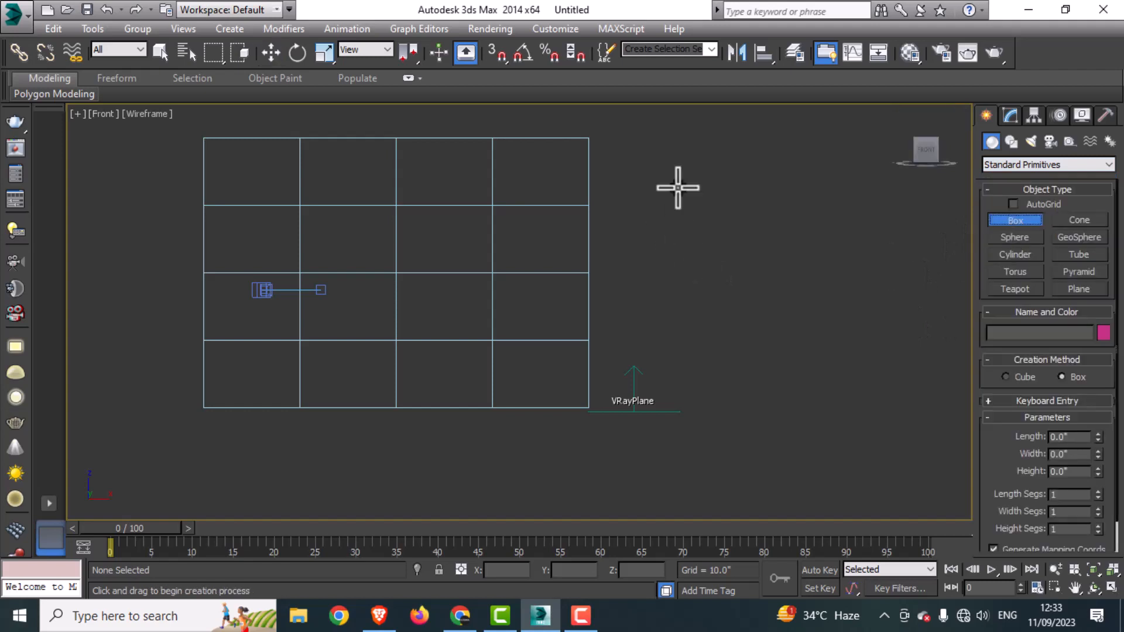
drag(657, 177, 822, 389)
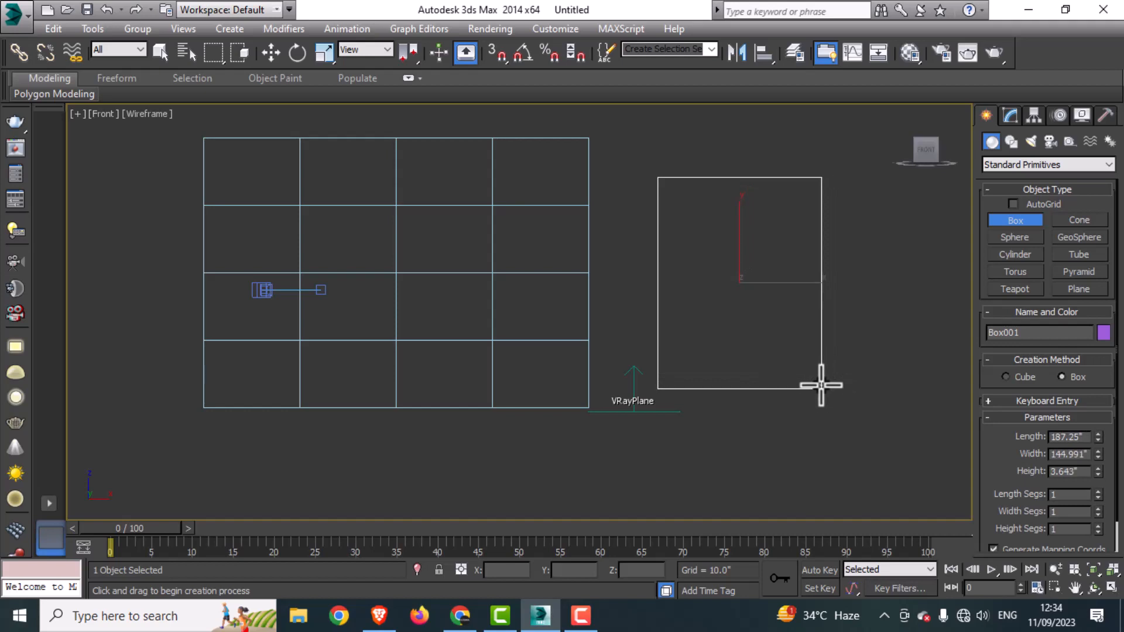
right_click(821, 385)
- Move the box along X in the Top view so it lies in front of the wall plane, at X about 128"
key(alt+w)
middle_drag(834, 409, 796, 434)
scroll(796, 410, down, 3)
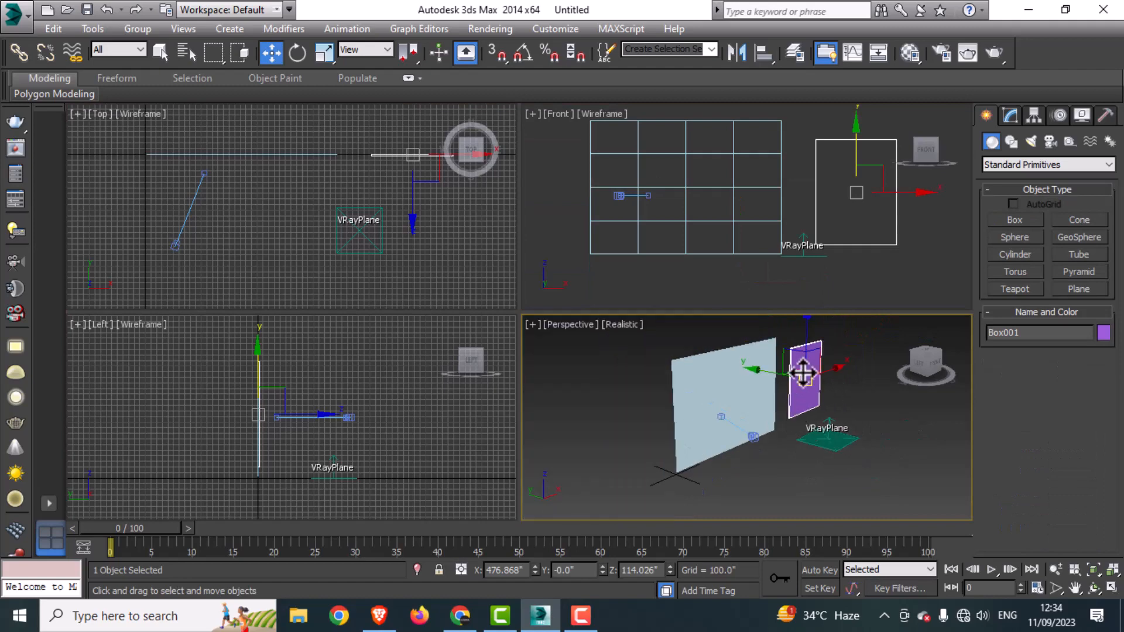
scroll(803, 373, up, 2)
scroll(773, 371, up, 3)
scroll(777, 371, down, 2)
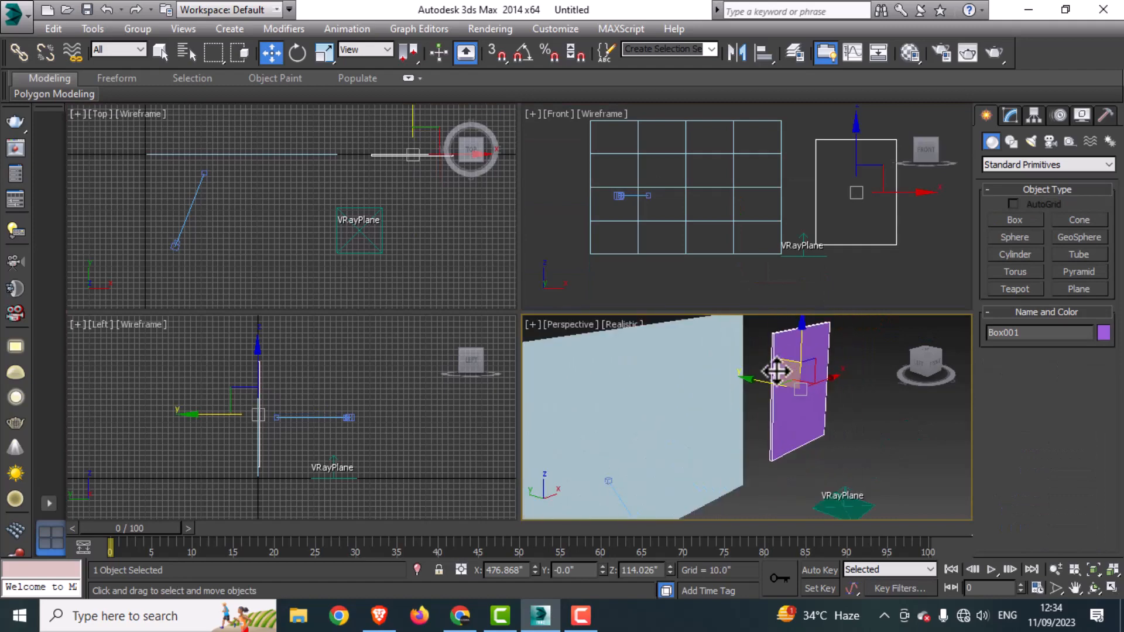
right_click(282, 172)
key(alt+w)
middle_drag(750, 237, 761, 297)
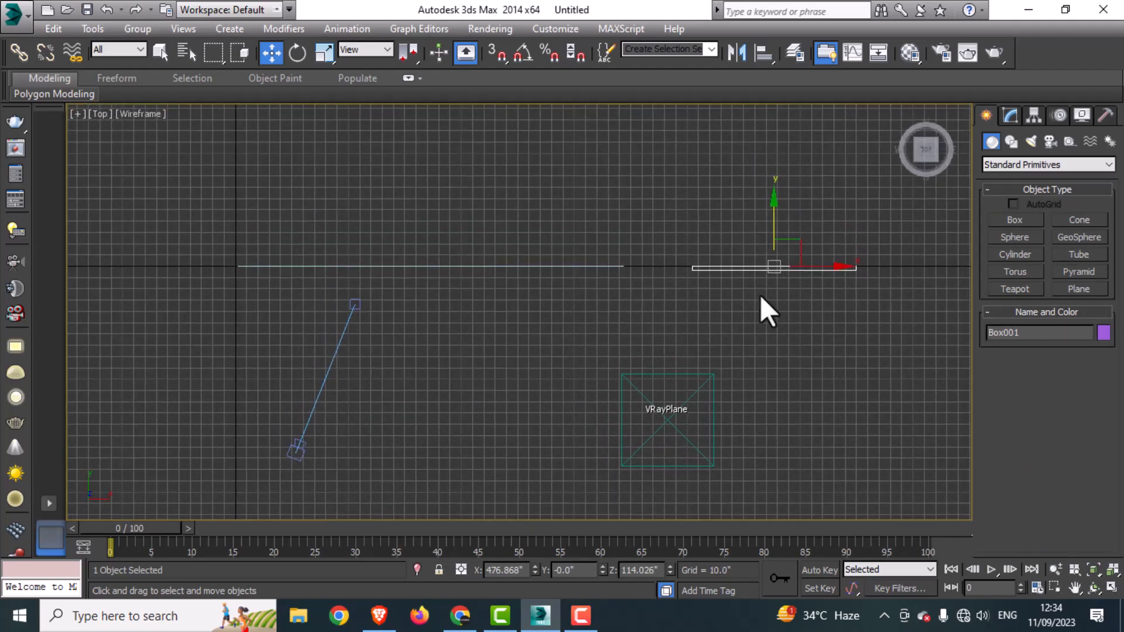
scroll(785, 275, up, 2)
drag(785, 265, 312, 299)
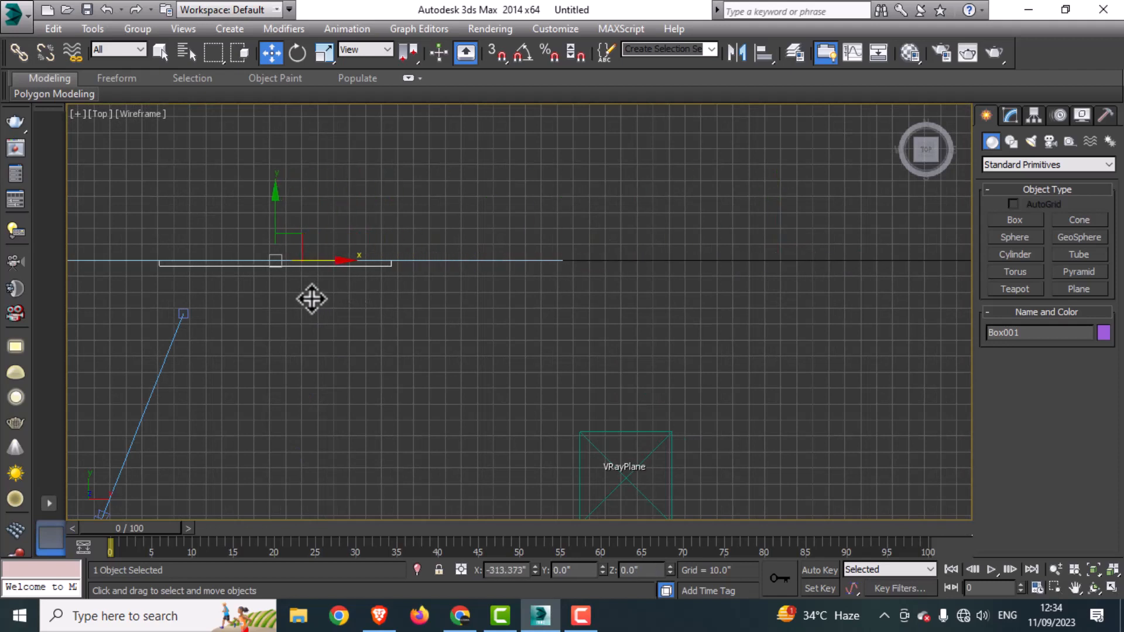
middle_drag(311, 298, 627, 296)
drag(609, 261, 553, 277)
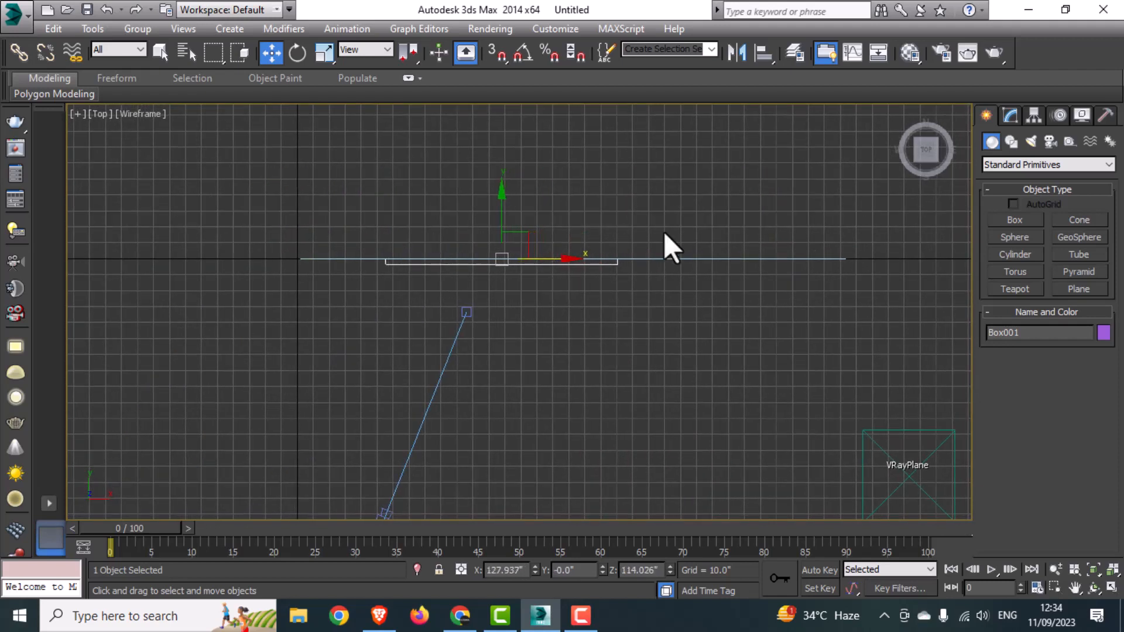
- Shift the wall plane and the box together slightly along negative X, bringing the box to X about 110", and reselect only the box
ctrl+click(637, 258)
drag(608, 259, 579, 269)
click(572, 354)
click(552, 266)
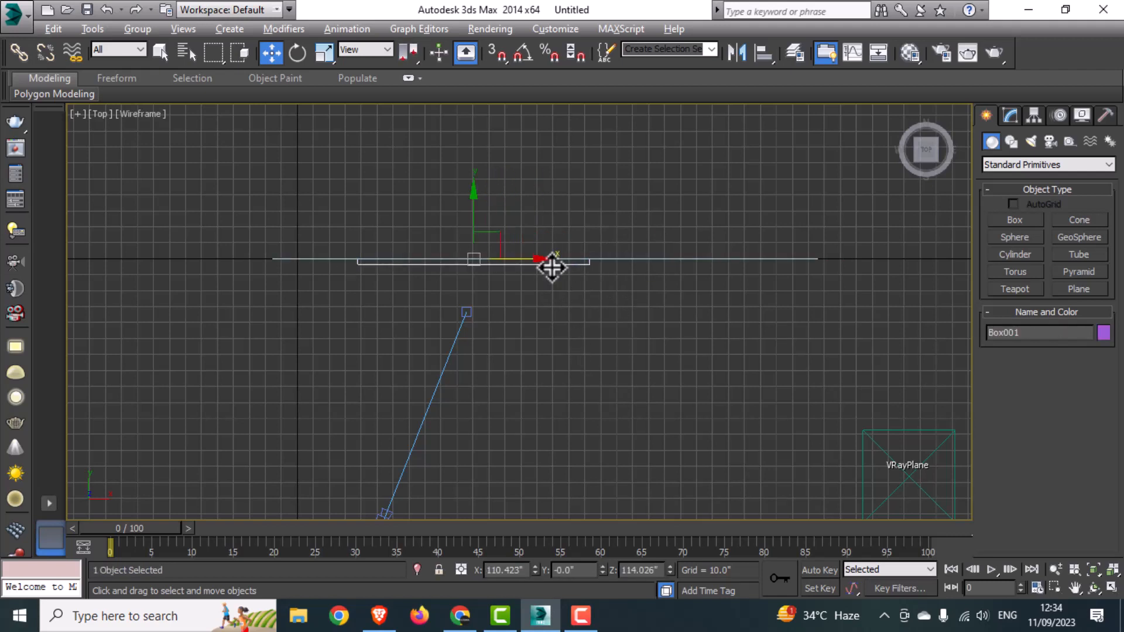
- Scale the box uniformly to 75%
key(alt+w)
middle_click(326, 427)
key(alt+w)
middle_drag(469, 376, 455, 374)
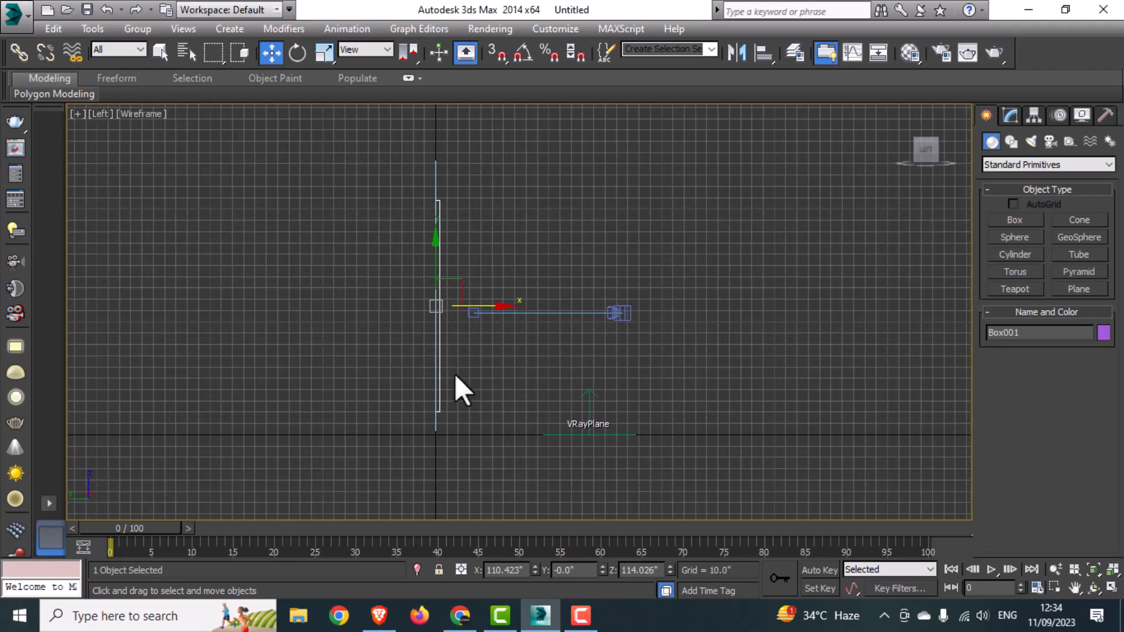
key(r)
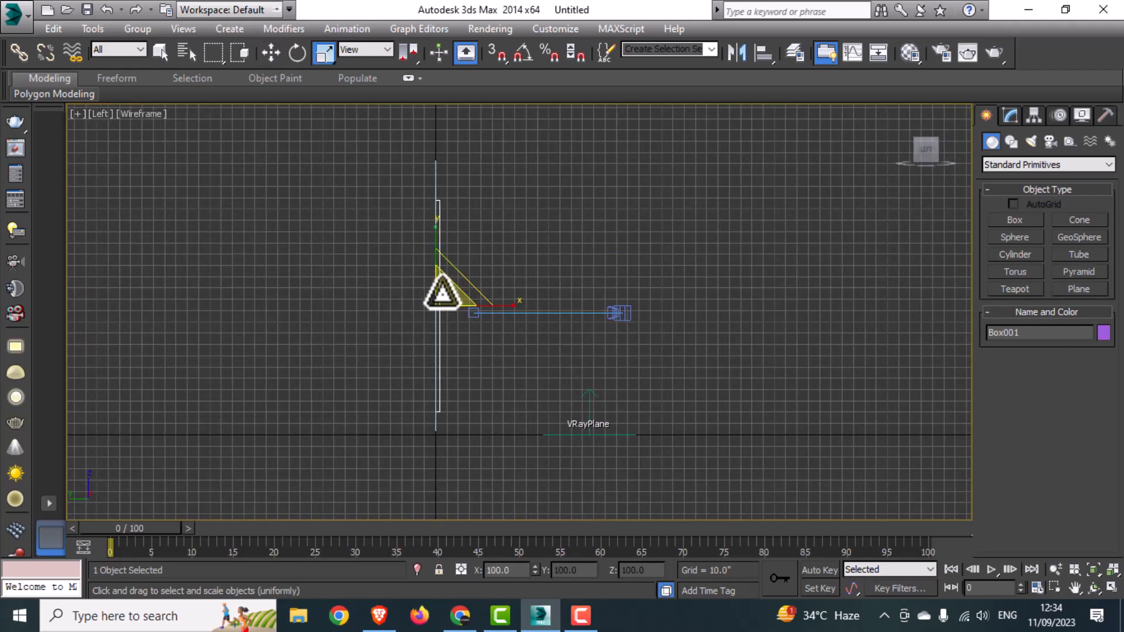
drag(442, 291, 451, 325)
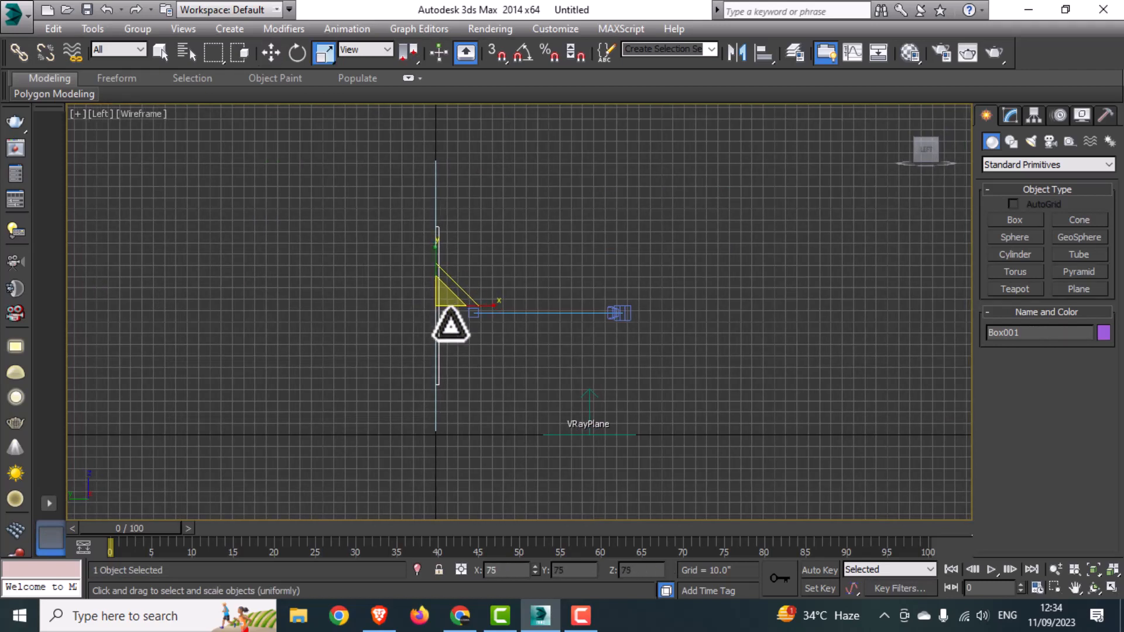
key(w)
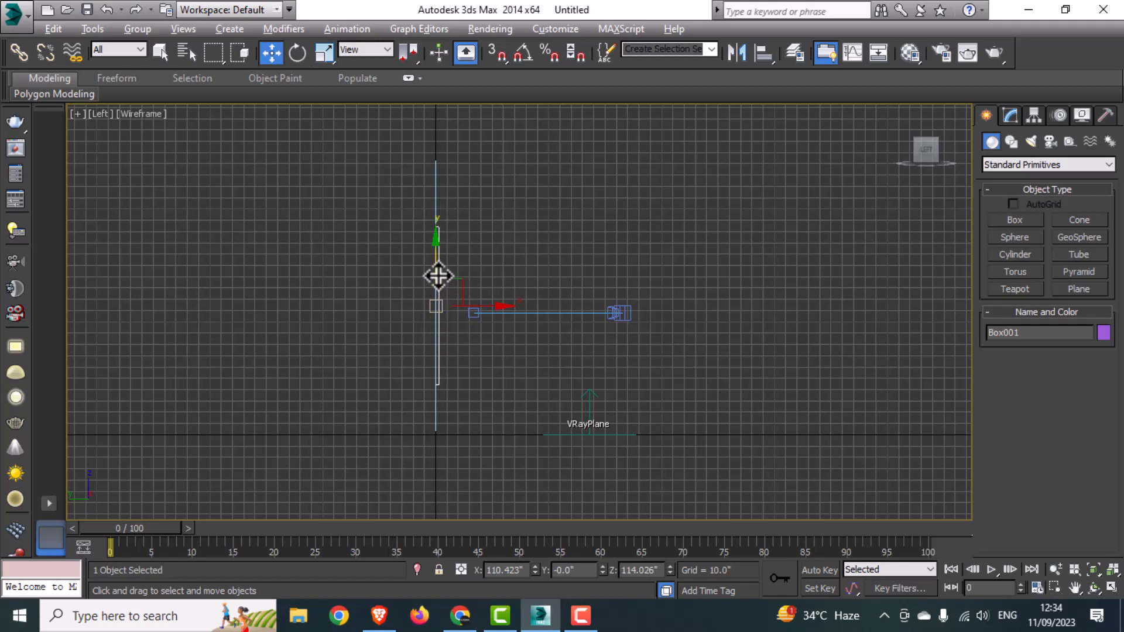
- Clone the back panel as a copy shifted slightly downward in the Front view, at Z about 96.5"
key(alt+w)
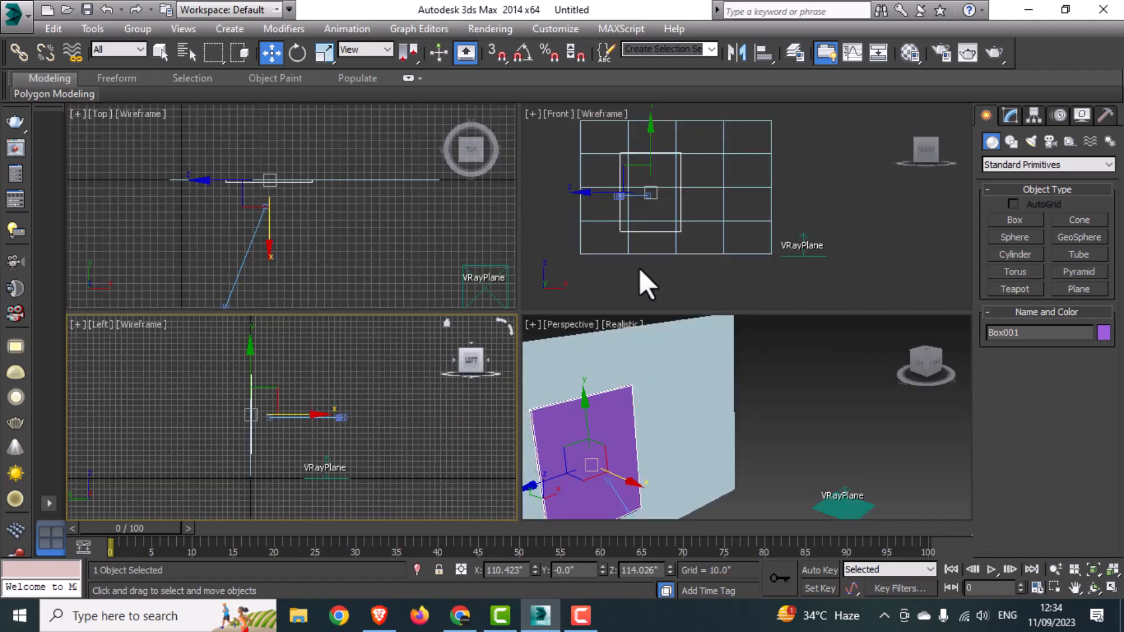
middle_click(639, 270)
key(alt+w)
middle_drag(538, 286, 543, 285)
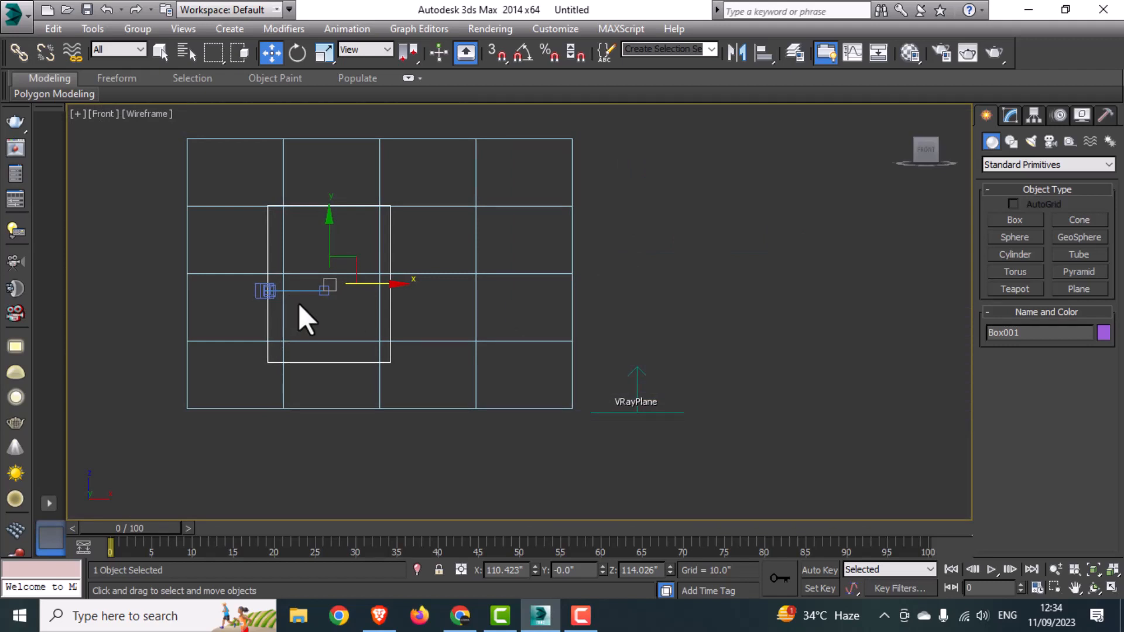
middle_drag(491, 285, 581, 289)
scroll(435, 273, up, 2)
shift+drag(405, 248, 404, 287)
click(557, 374)
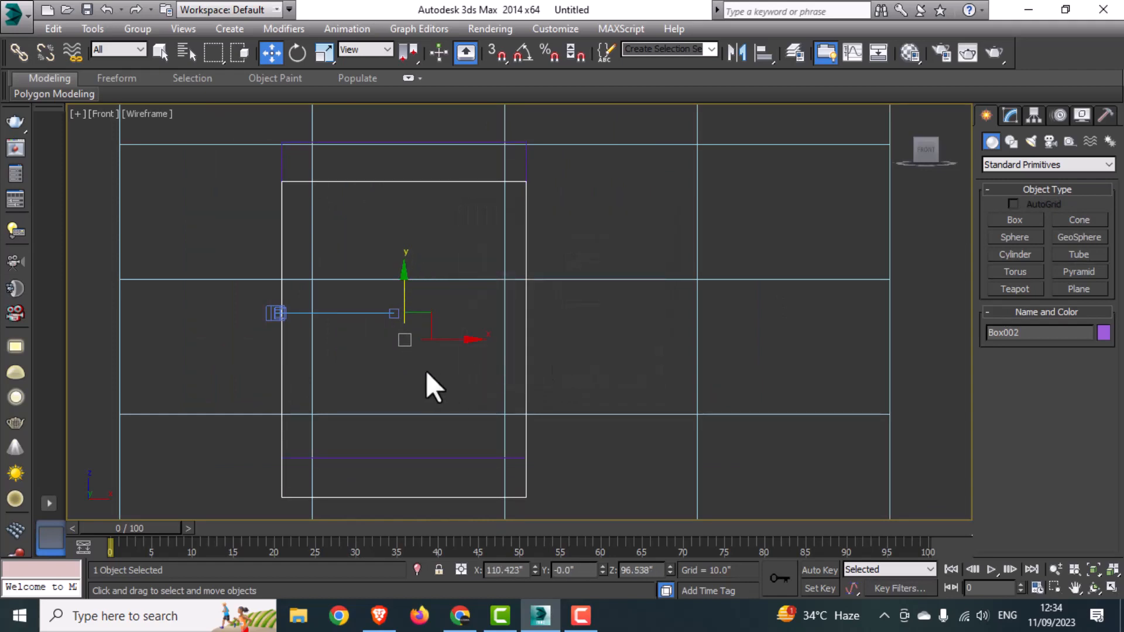
- Flatten the copied panel vertically to about 1.4% and lower the thin strip near the panel's bottom edge, at Z about 62"
key(r)
mouse_move(404, 261)
mouse_down()
mouse_move(404, 455)
mouse_move(393, 493)
mouse_up()
drag(404, 272, 402, 431)
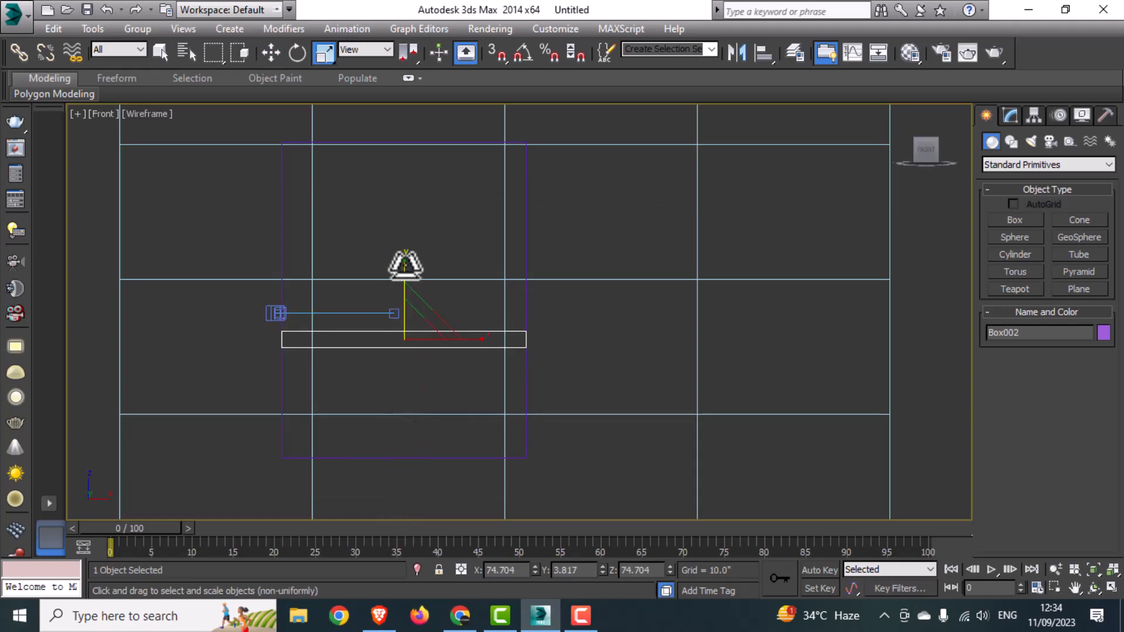
drag(402, 263, 405, 376)
key(w)
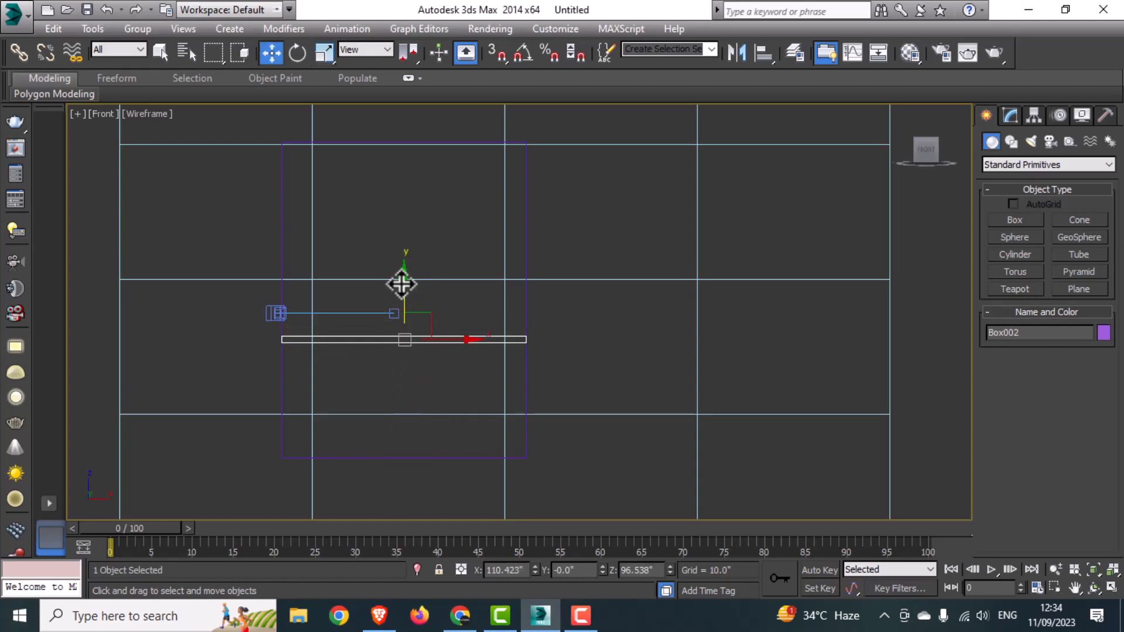
drag(401, 284, 403, 363)
- Scale the thin strip outward from the wall to about 472% depth to form a projecting shelf
key(alt+w)
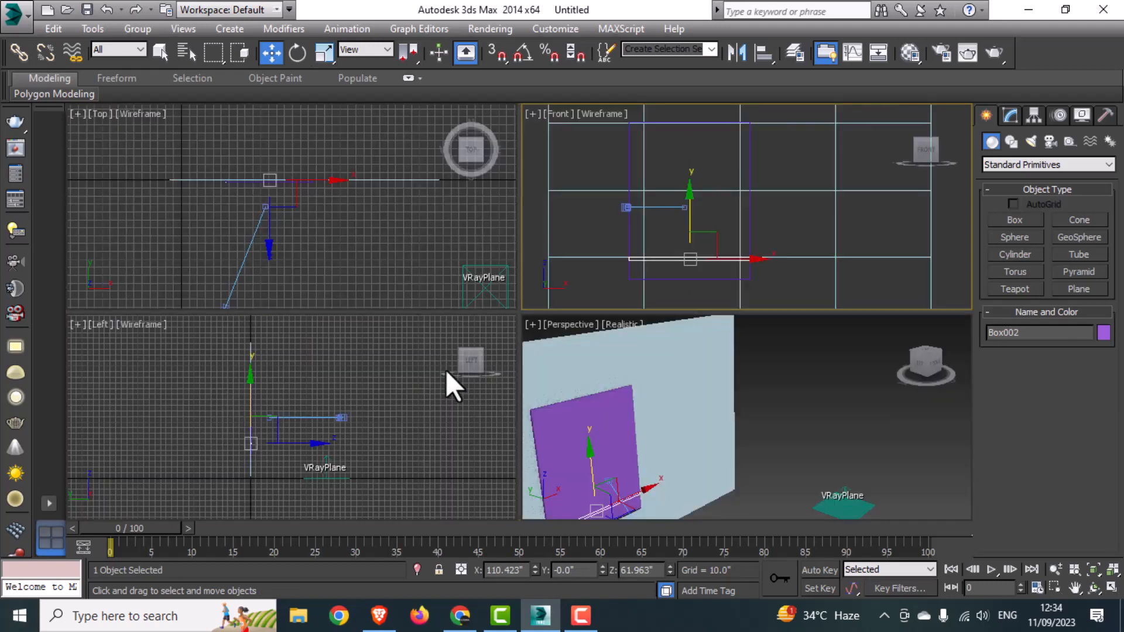
middle_click(672, 434)
key(alt+w)
middle_drag(598, 462, 584, 344)
key(r)
key(r)
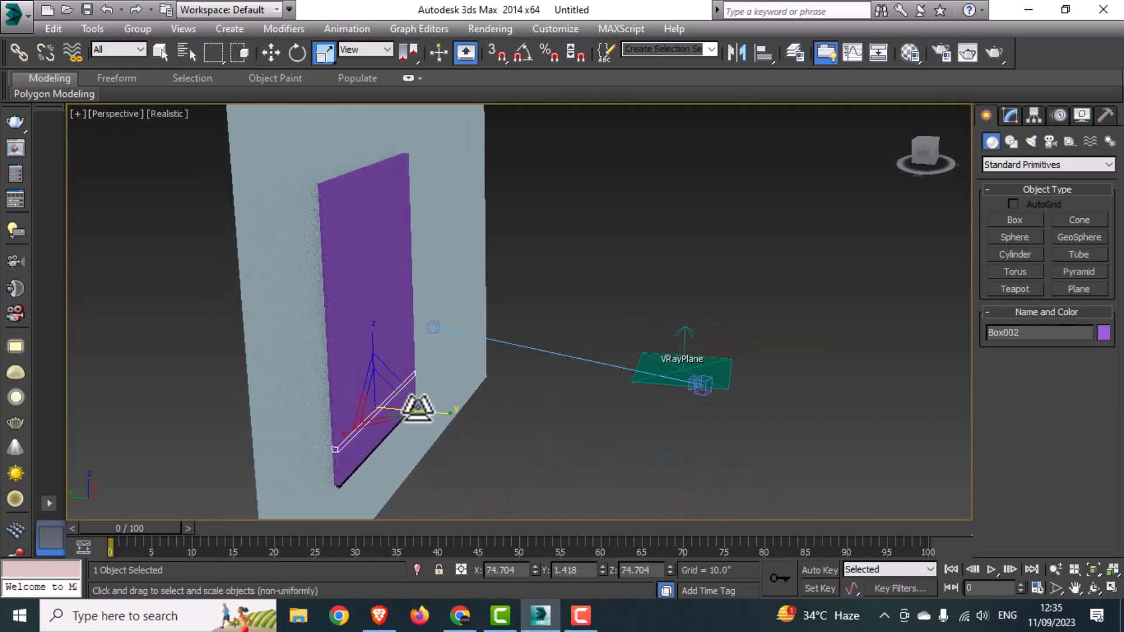
drag(447, 416, 826, 473)
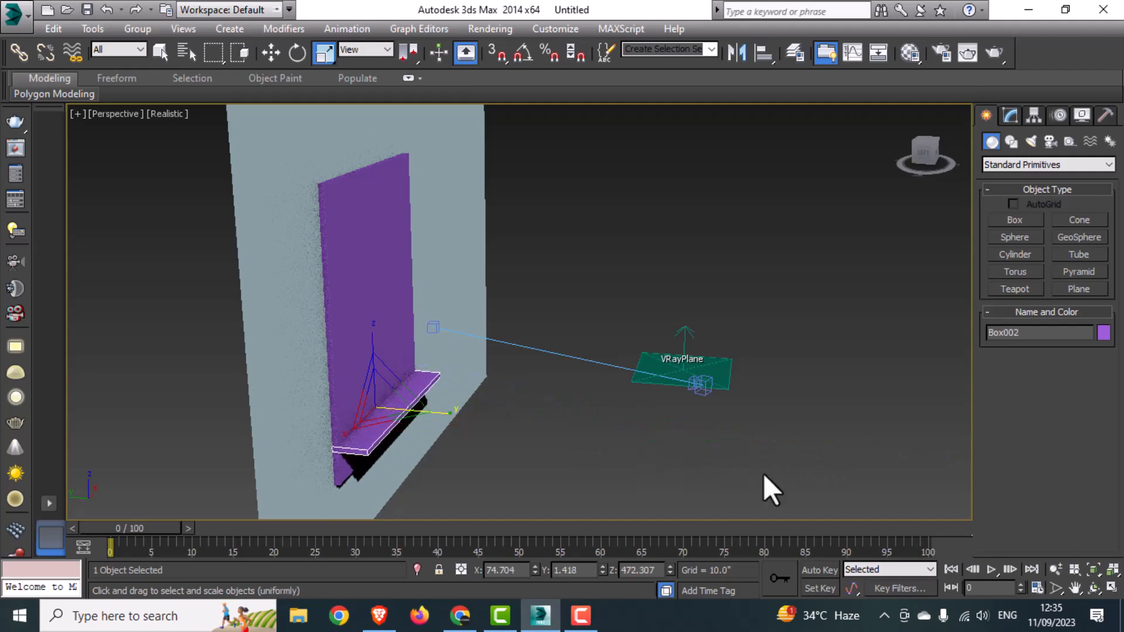
key(r)
- Clone the long shelf as a copy placed above it, at Z about 84"
alt+middle_drag(486, 424, 400, 422)
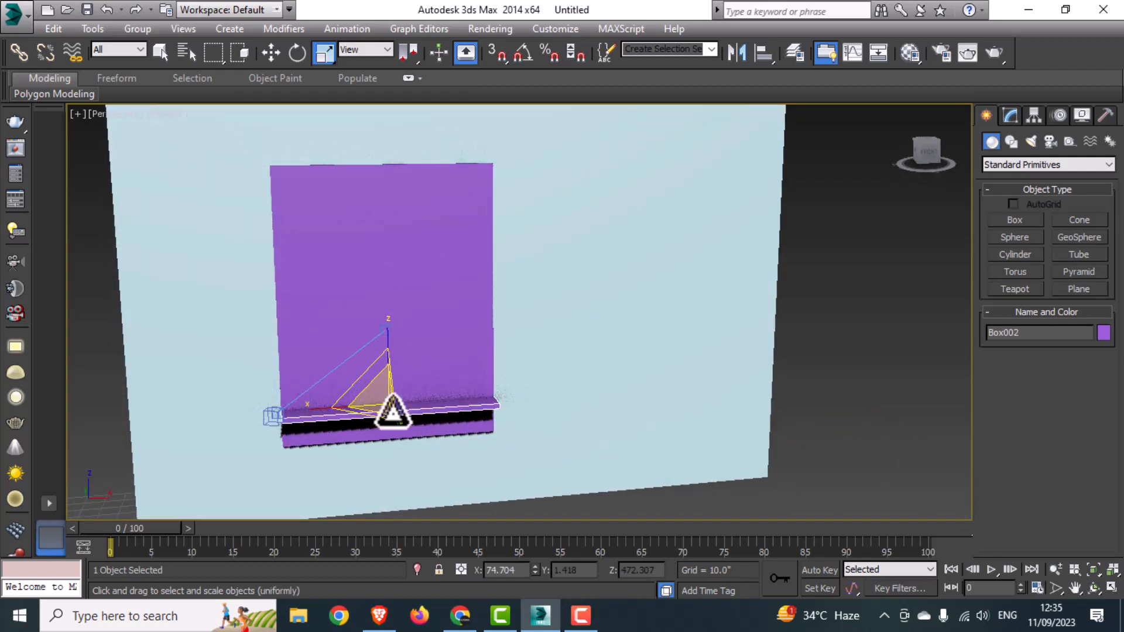
key(w)
mouse_move(384, 356)
shift+mouse_down()
mouse_move(391, 365)
mouse_move(391, 324)
shift+mouse_up()
click(556, 373)
- Shorten the upper shelf along X to about a third of the back panel's width
mouse_move(556, 374)
alt+middle_down()
mouse_move(452, 389)
mouse_move(482, 388)
alt+middle_up()
key(r)
drag(328, 378, 401, 354)
key(w)
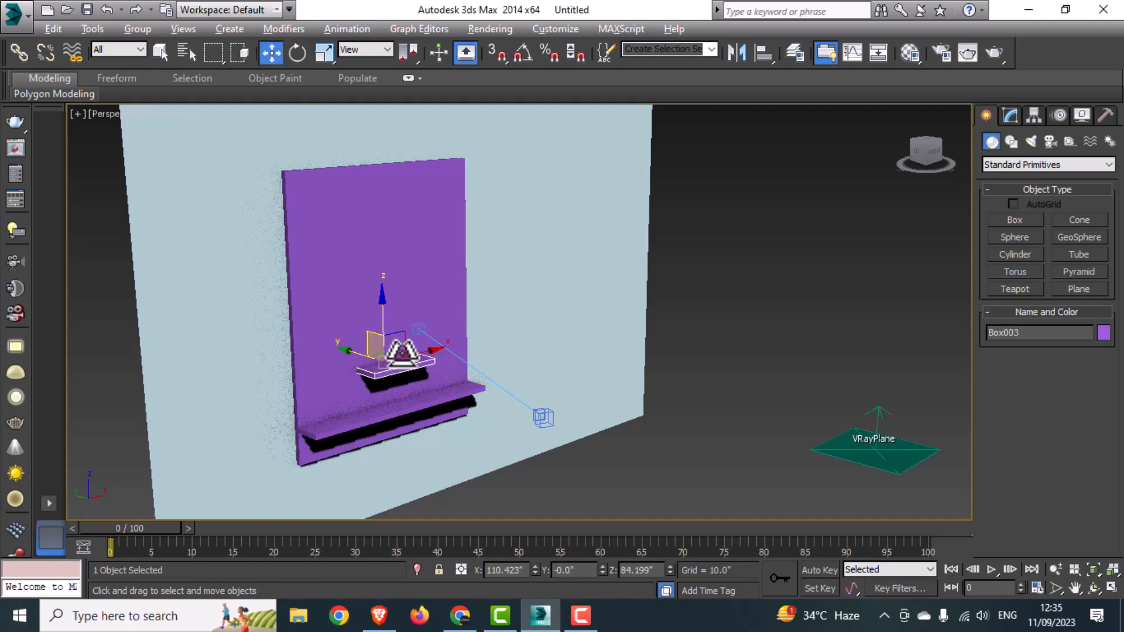
- Move the short shelf along X in the Top view to about 145.6", aligning its end with the back panel's right edge
key(alt+w)
middle_drag(286, 230, 285, 230)
key(alt+w)
scroll(326, 201, up, 3)
middle_drag(694, 357, 560, 357)
drag(520, 314, 635, 321)
scroll(656, 326, up, 4)
scroll(656, 325, up, 4)
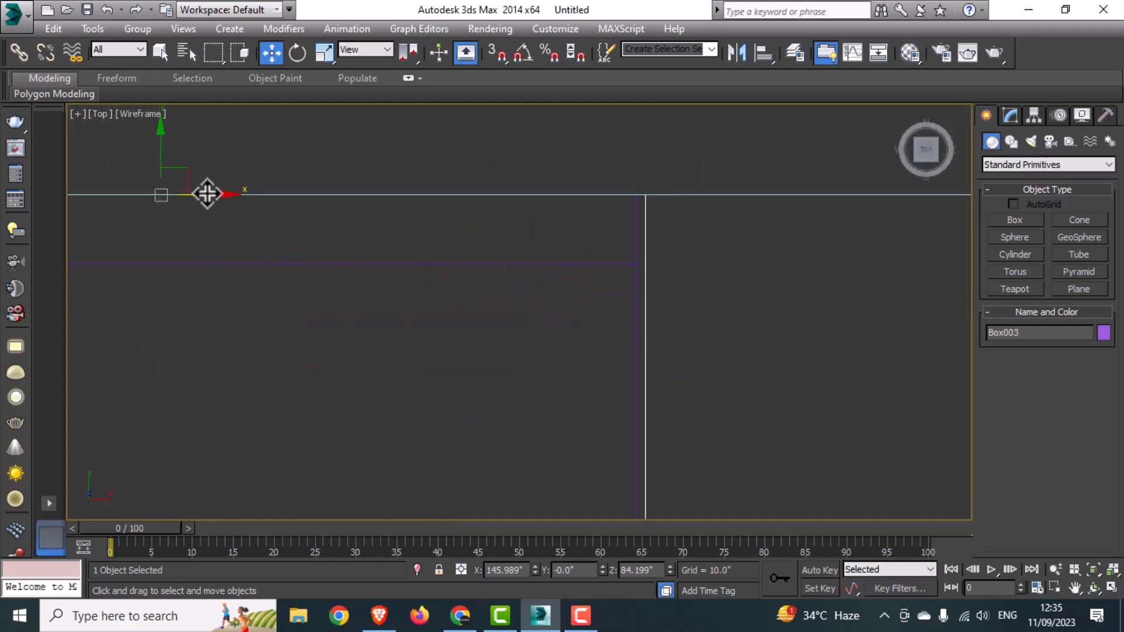
drag(216, 195, 206, 206)
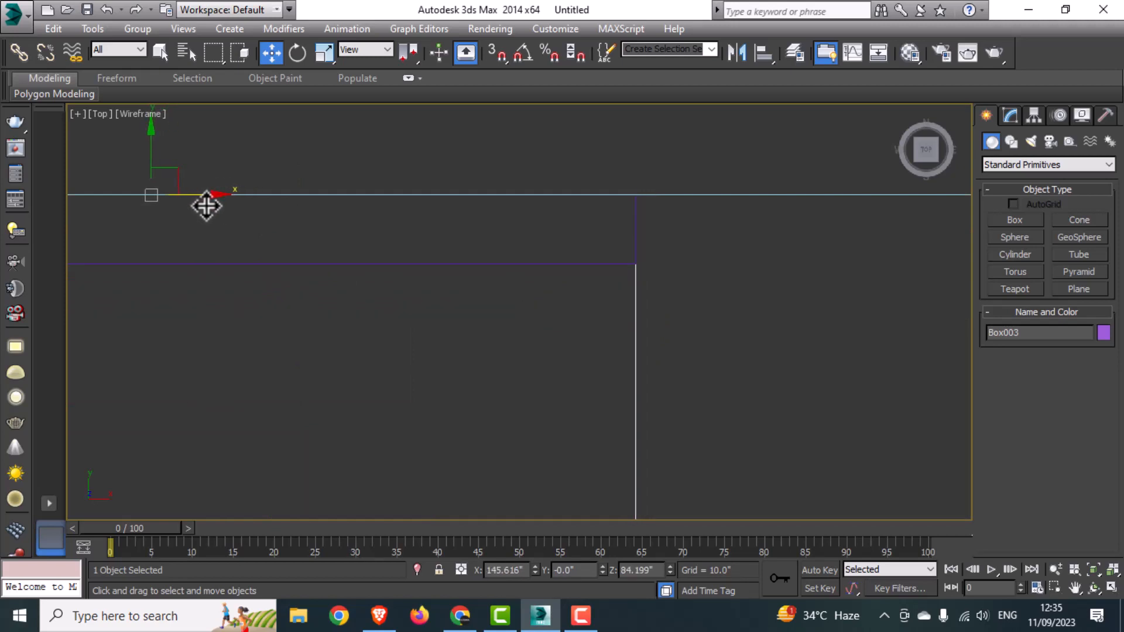
- Raise the short shelf slightly and clone two evenly spaced copies above it, at Z about 124" and 155", and clear the selection
key(alt+w)
middle_click(726, 413)
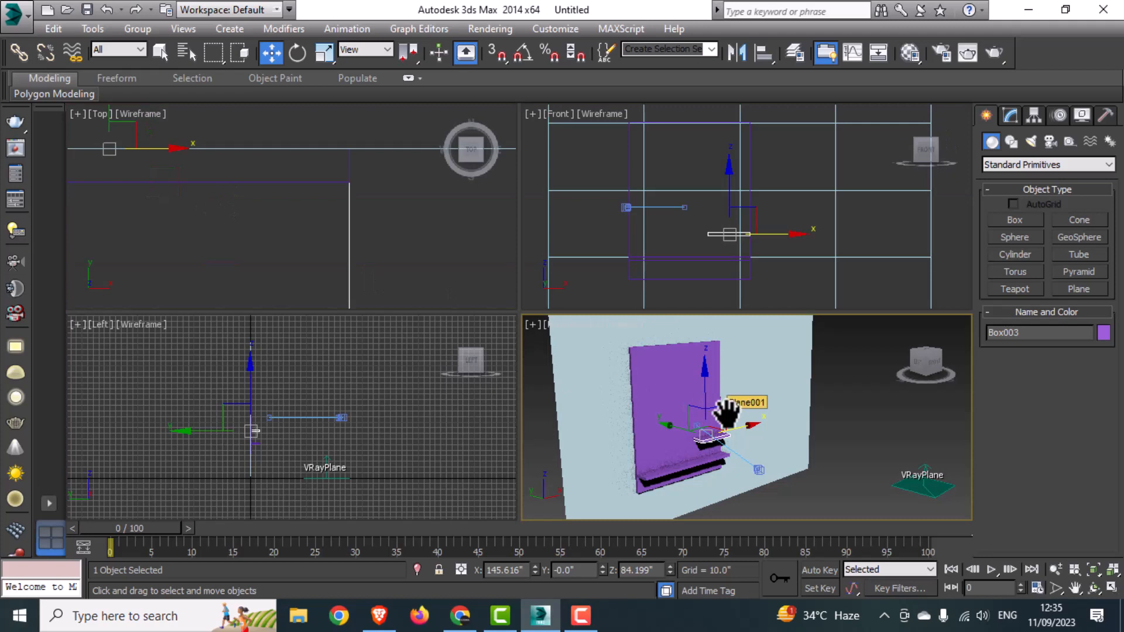
middle_click(705, 251)
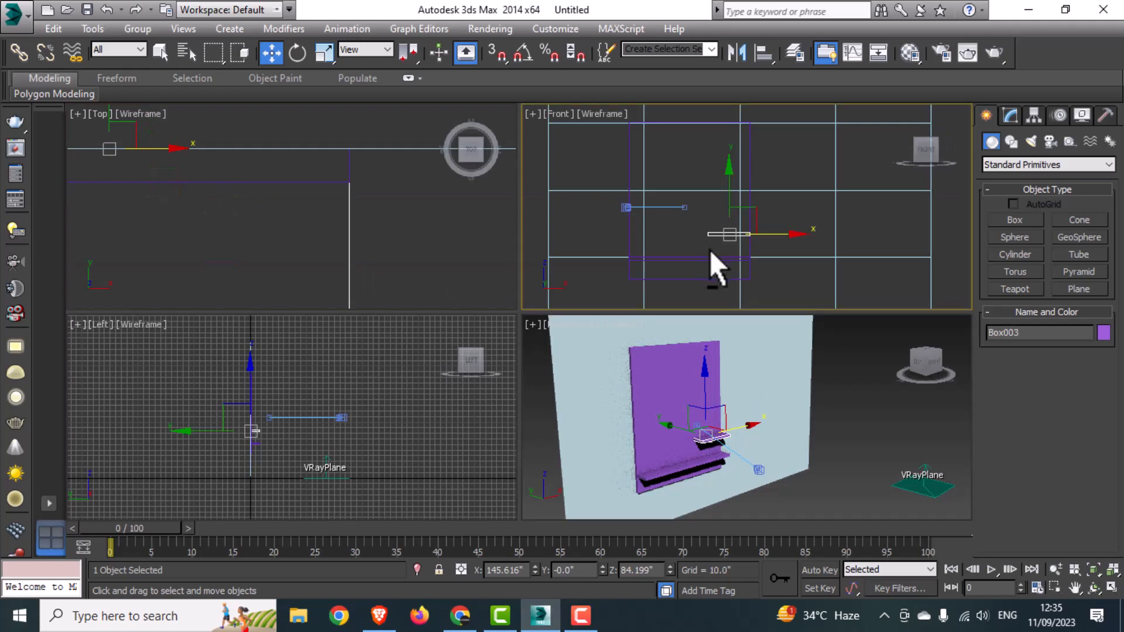
key(alt+w)
middle_drag(714, 298, 710, 322)
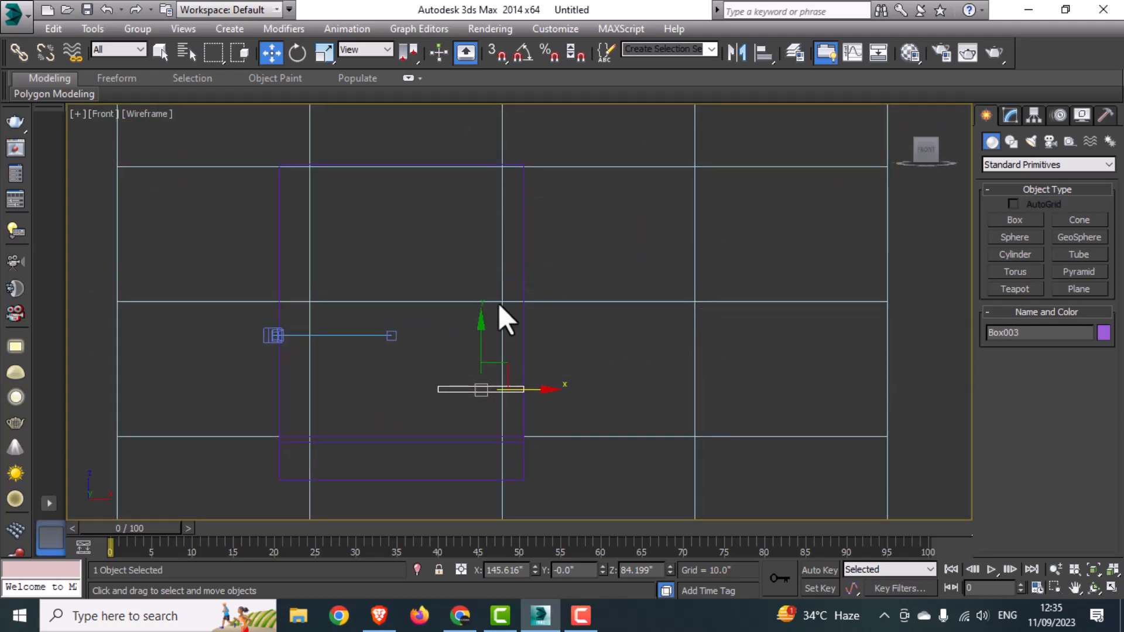
drag(478, 346, 490, 263)
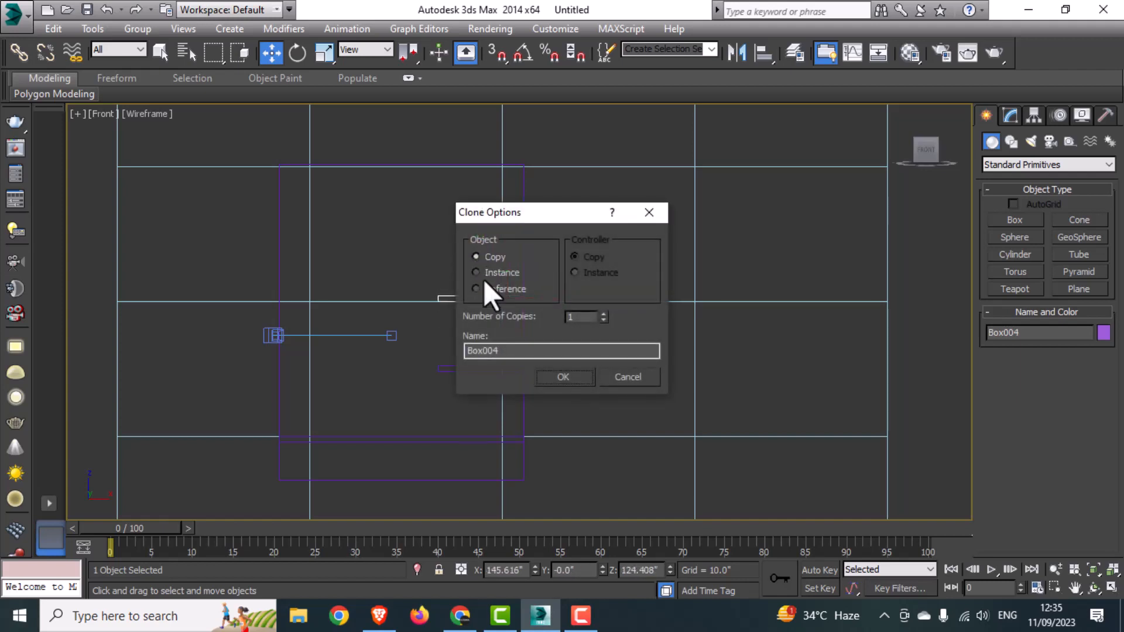
click(563, 376)
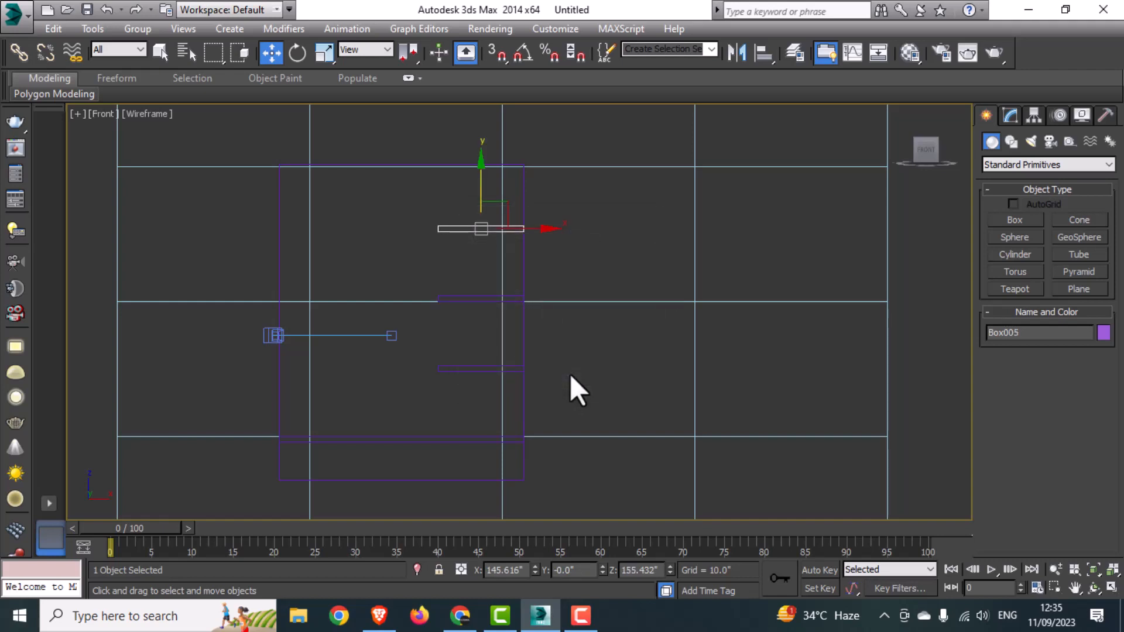
click(589, 282)
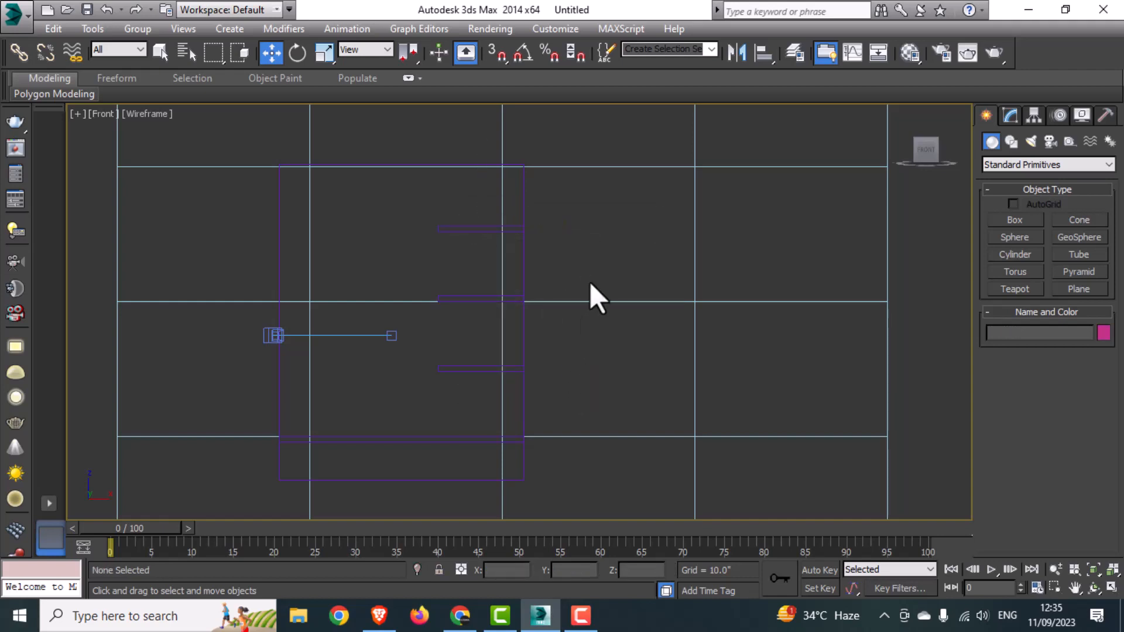
- Draw a small circle spline in the back panel's lower left corner in the Front view and lower it to Z about 48.75"
click(1010, 143)
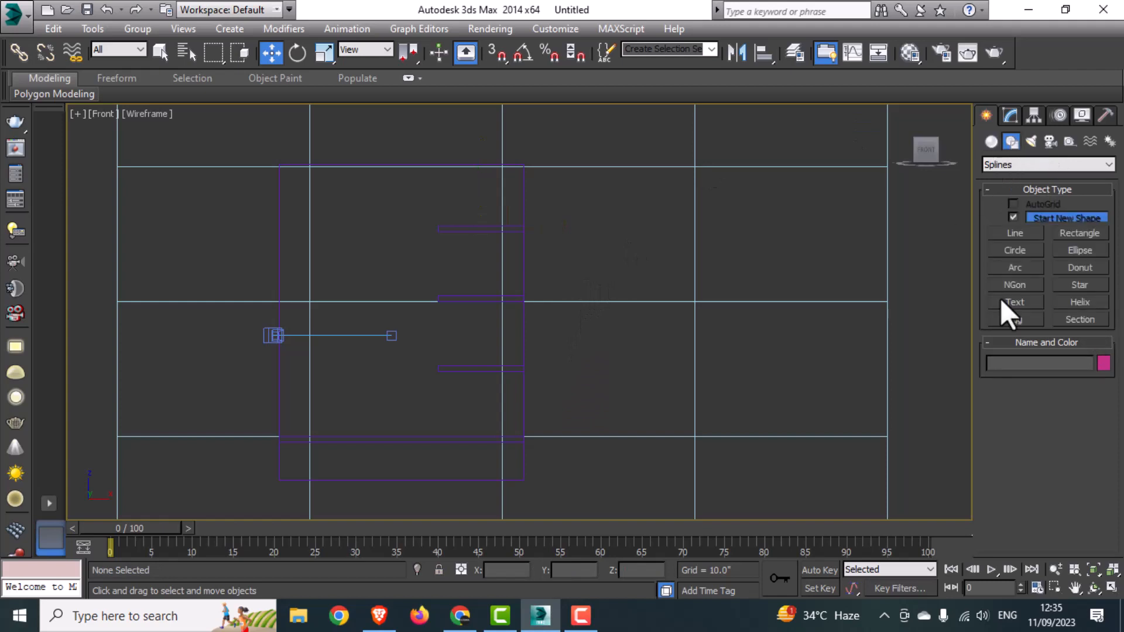
click(1034, 251)
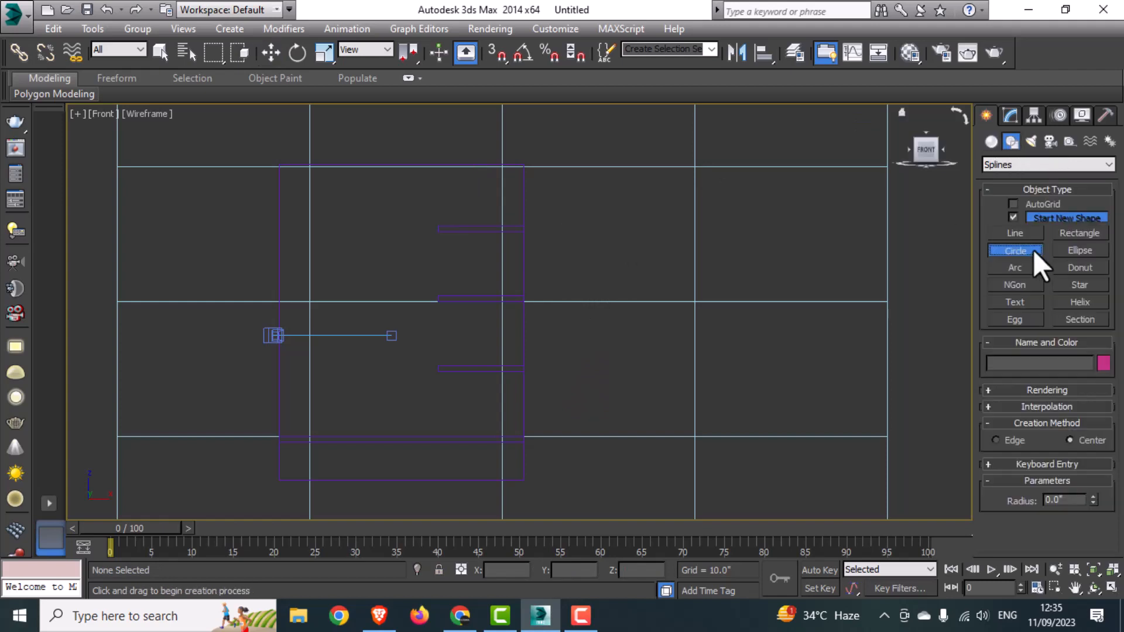
mouse_move(326, 243)
middle_down()
mouse_move(409, 231)
mouse_move(416, 200)
middle_up()
scroll(370, 428, up, 5)
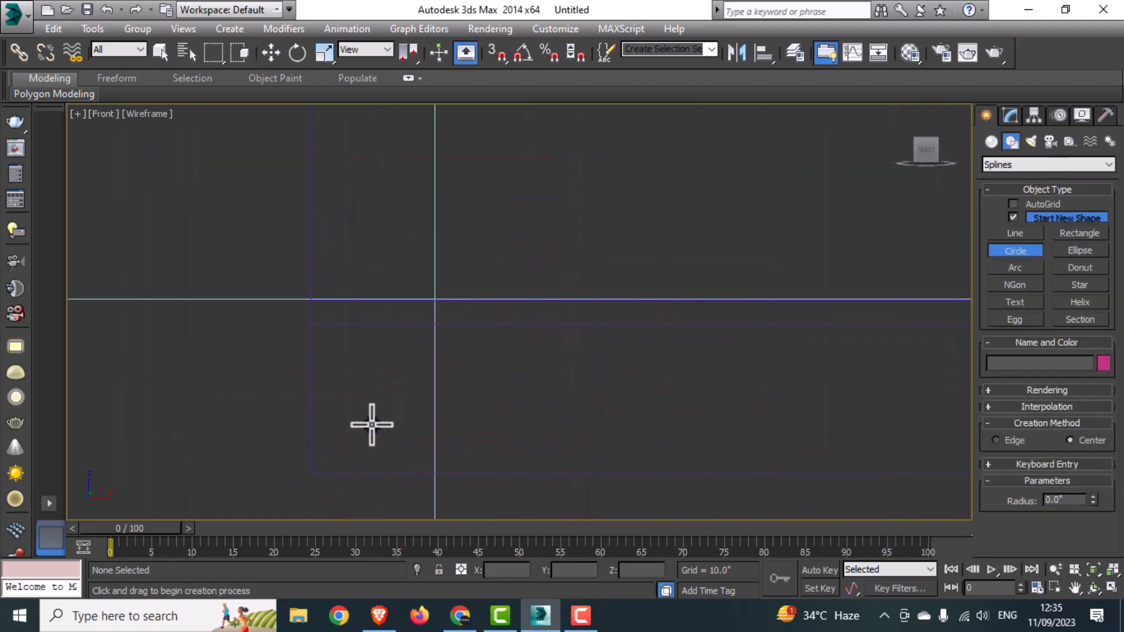
drag(364, 422, 371, 431)
key(w)
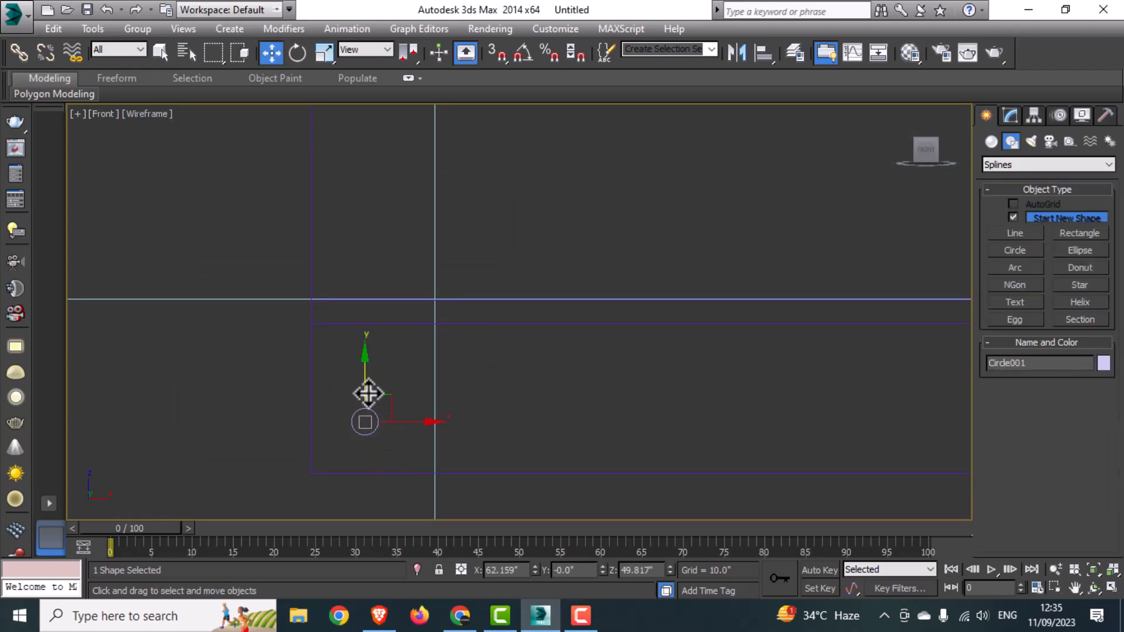
scroll(366, 393, down, 3)
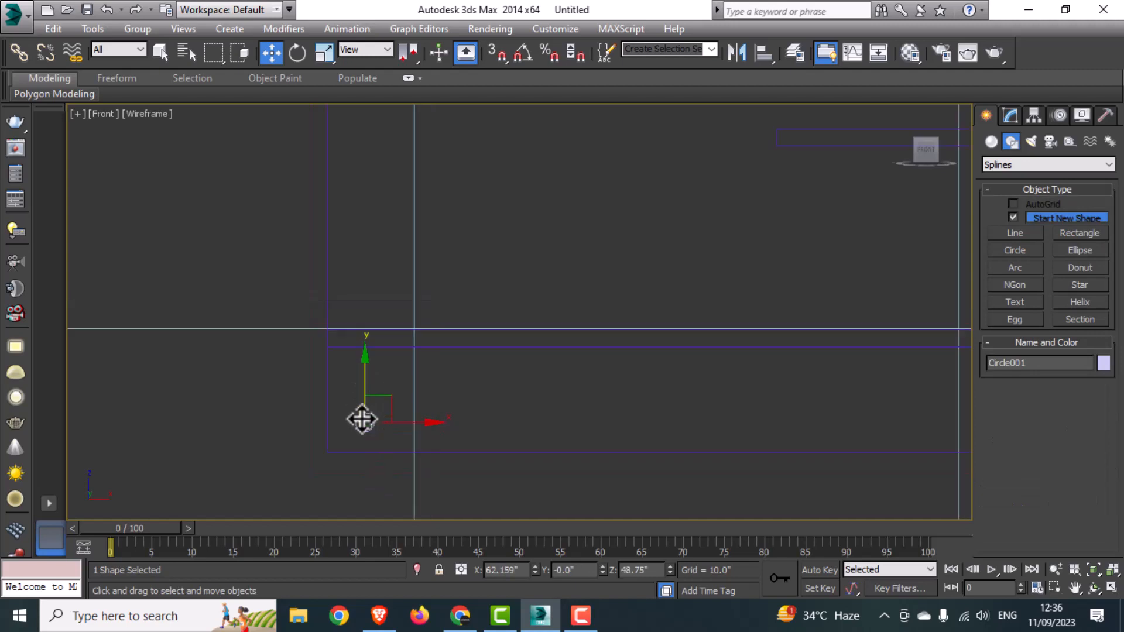
- Clone the corner circle as a copy into the back panel's lower right corner, at X about 159.65"
middle_drag(364, 419, 429, 434)
mouse_move(373, 429)
shift+mouse_down()
mouse_move(843, 454)
mouse_move(813, 457)
shift+mouse_up()
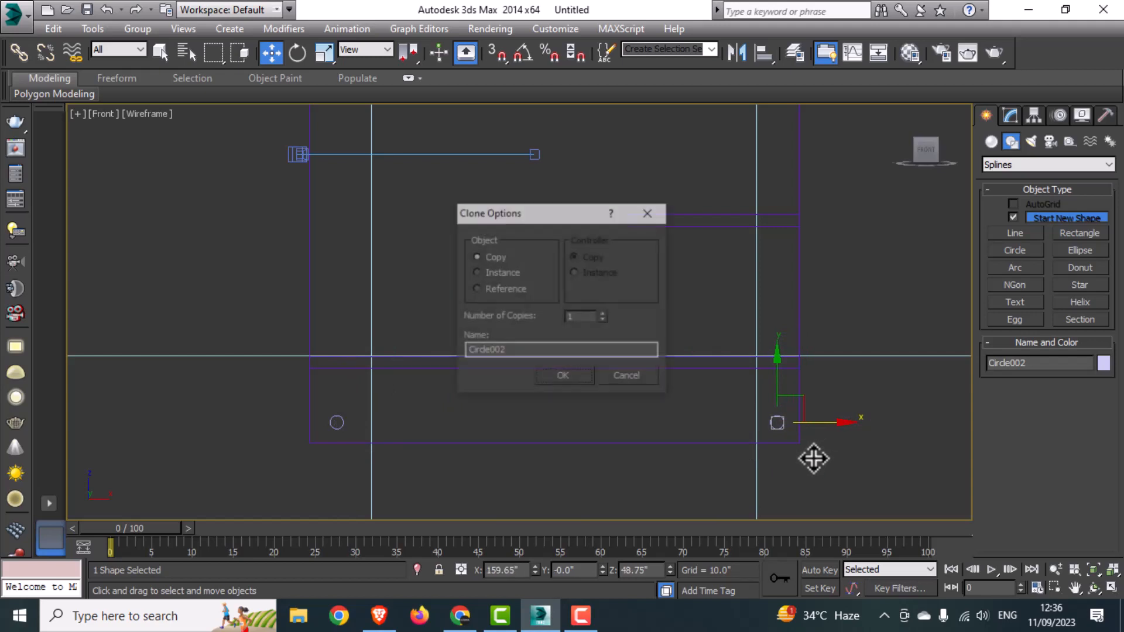
click(564, 377)
- Select both bottom circles and clone them as copies into the back panel's two upper corners
ctrl+click(343, 421)
scroll(454, 451, down, 2)
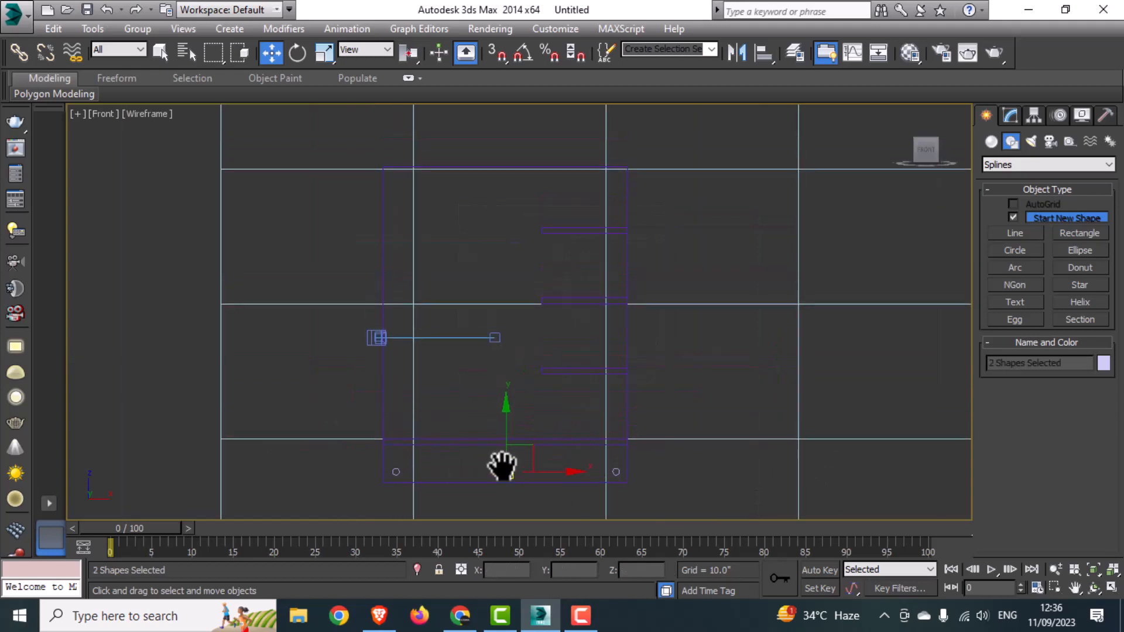
drag(507, 445, 515, 150)
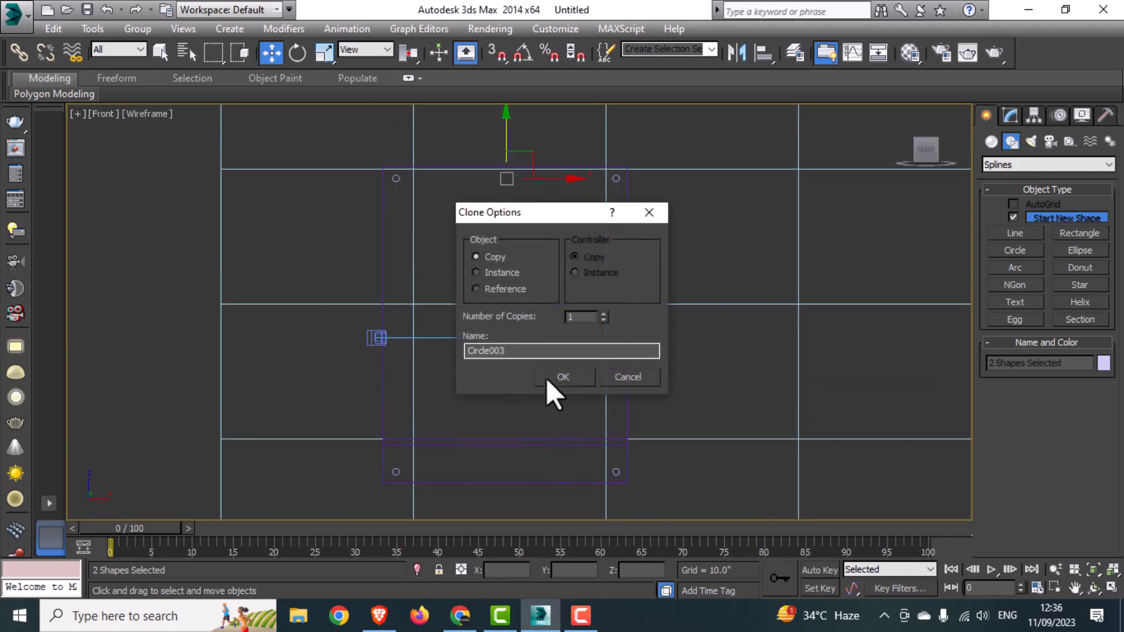
click(553, 378)
- Select all four corner circles and move them along Y in the Top view to just in front of the back panel
scroll(509, 269, up, 5)
middle_drag(510, 233, 393, 219)
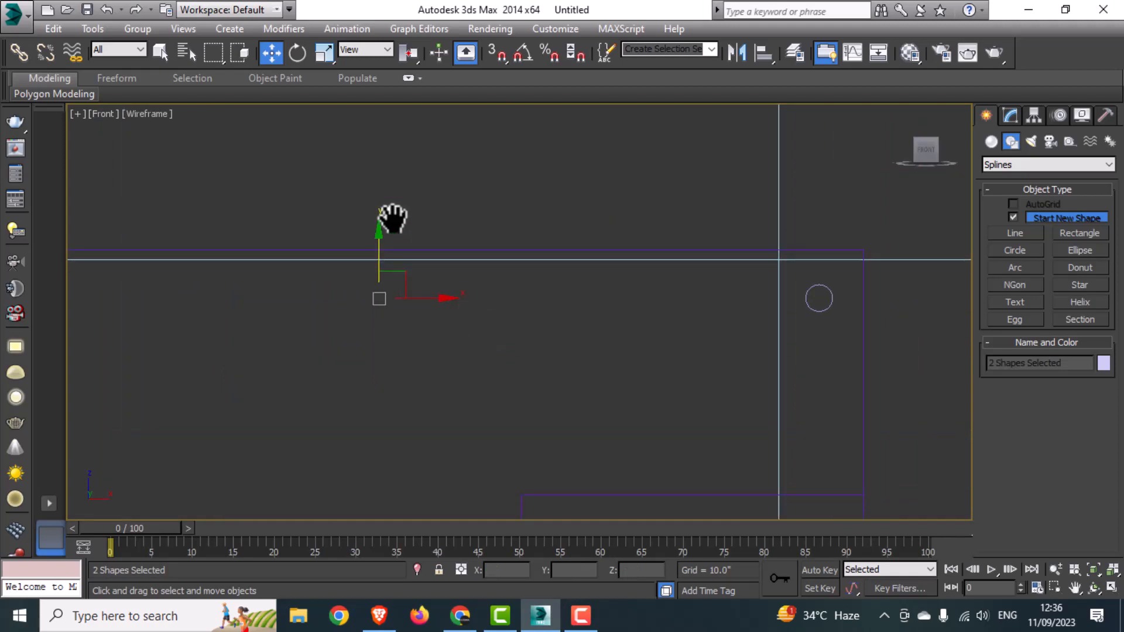
scroll(417, 236, down, 5)
middle_drag(521, 427, 571, 314)
scroll(564, 379, up, 5)
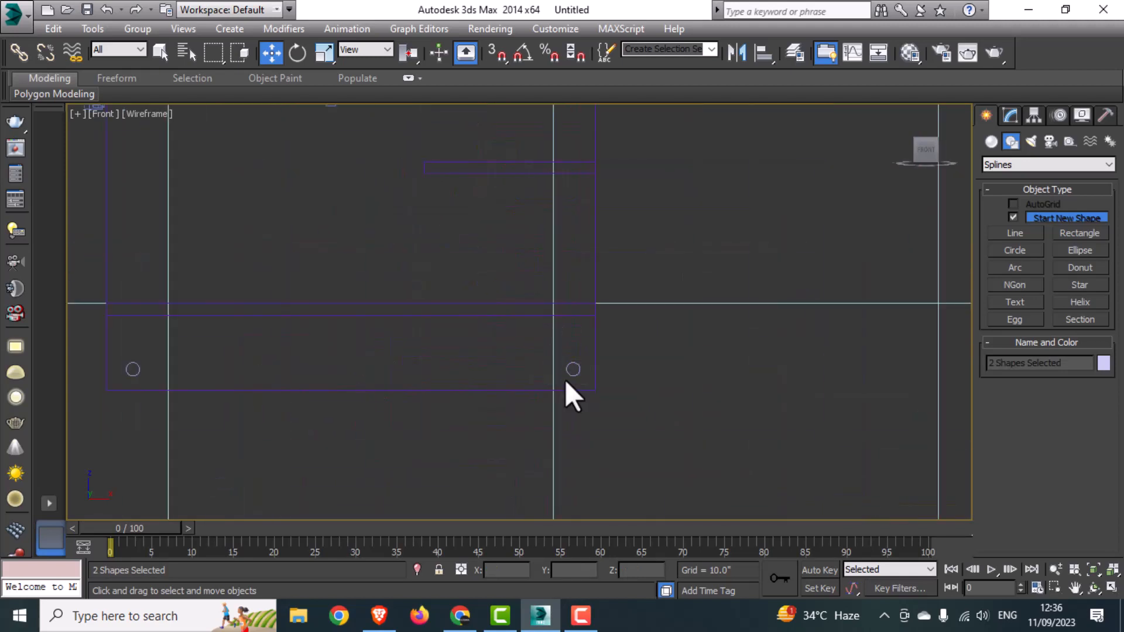
middle_drag(211, 366, 442, 427)
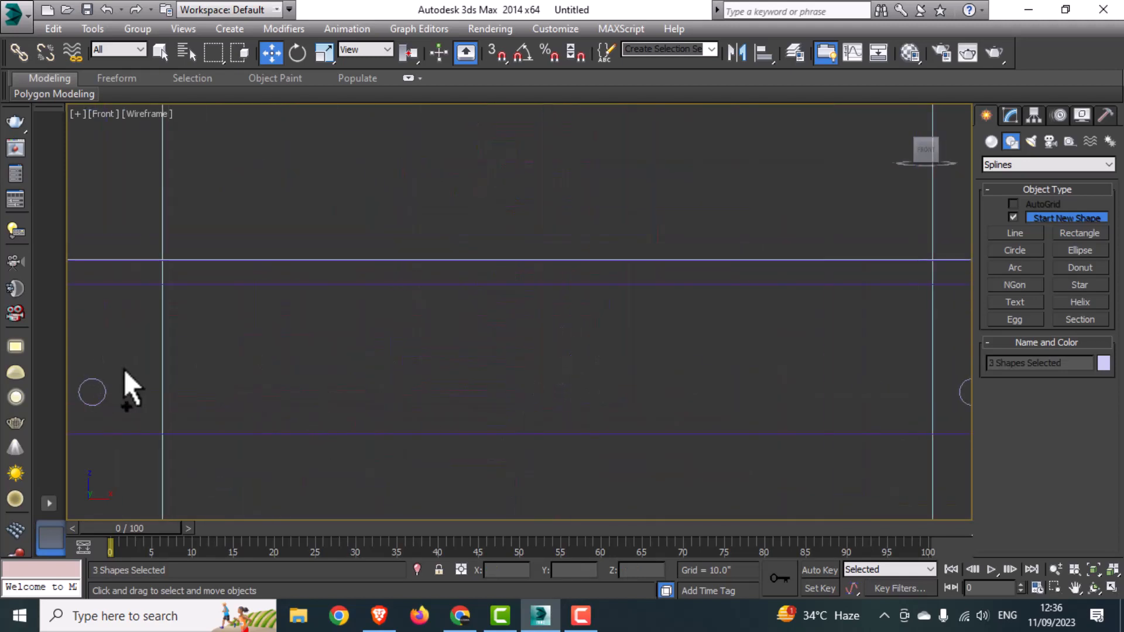
key(alt+w)
middle_click(683, 459)
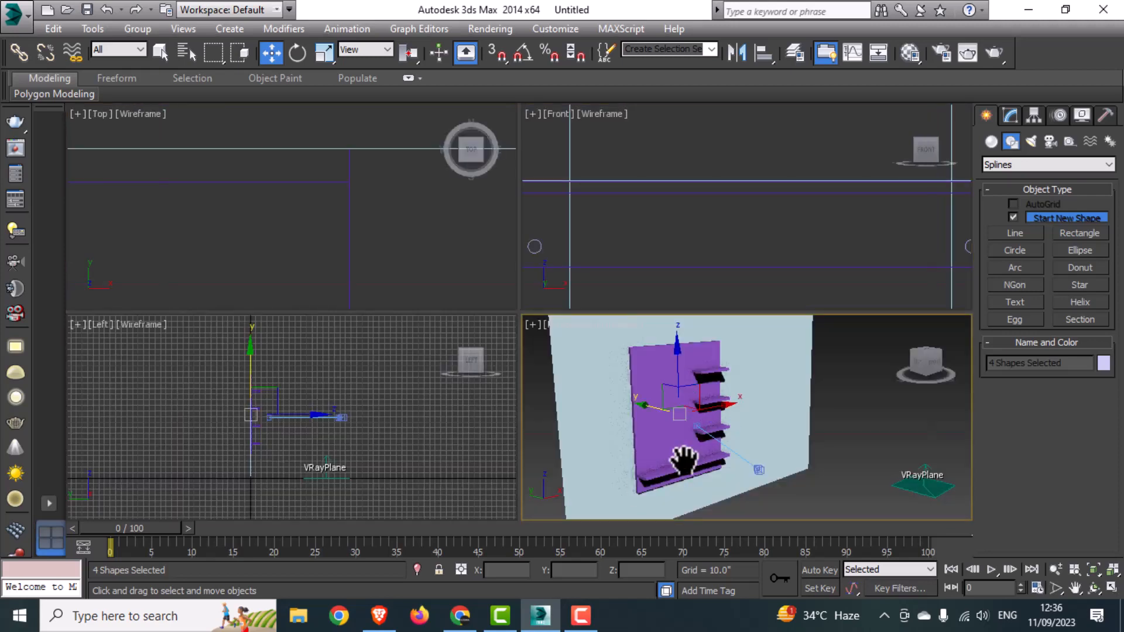
middle_click(314, 257)
key(alt+w)
scroll(330, 310, down, 6)
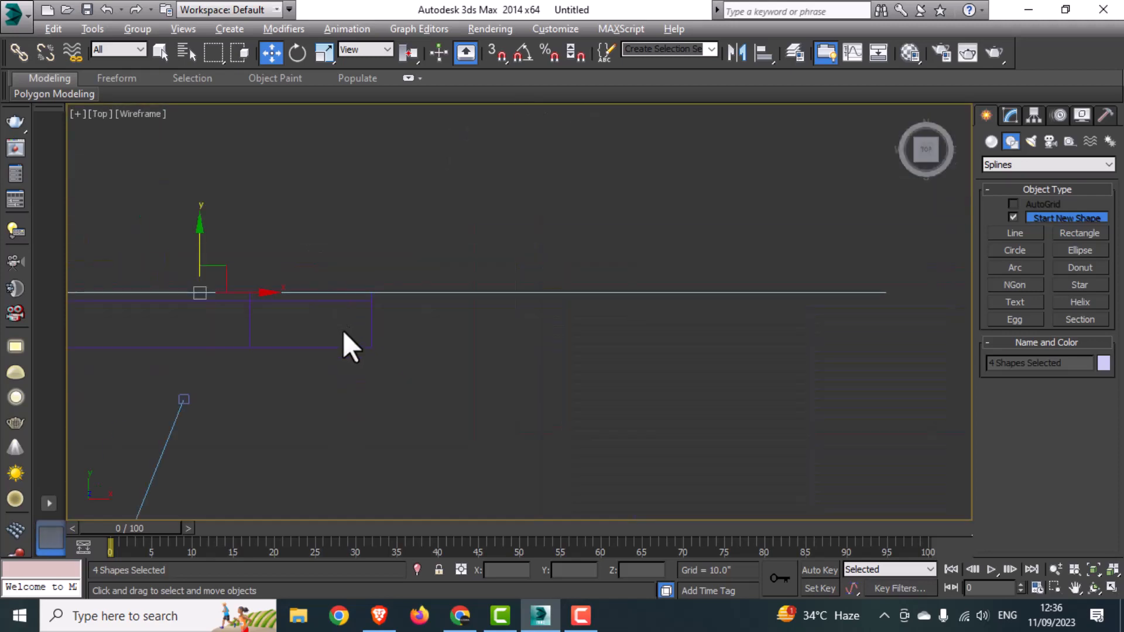
middle_drag(300, 311, 427, 318)
scroll(364, 300, up, 5)
drag(352, 274, 345, 325)
- Apply an Extrude modifier to the four circles with an amount of 0.4"
click(1009, 116)
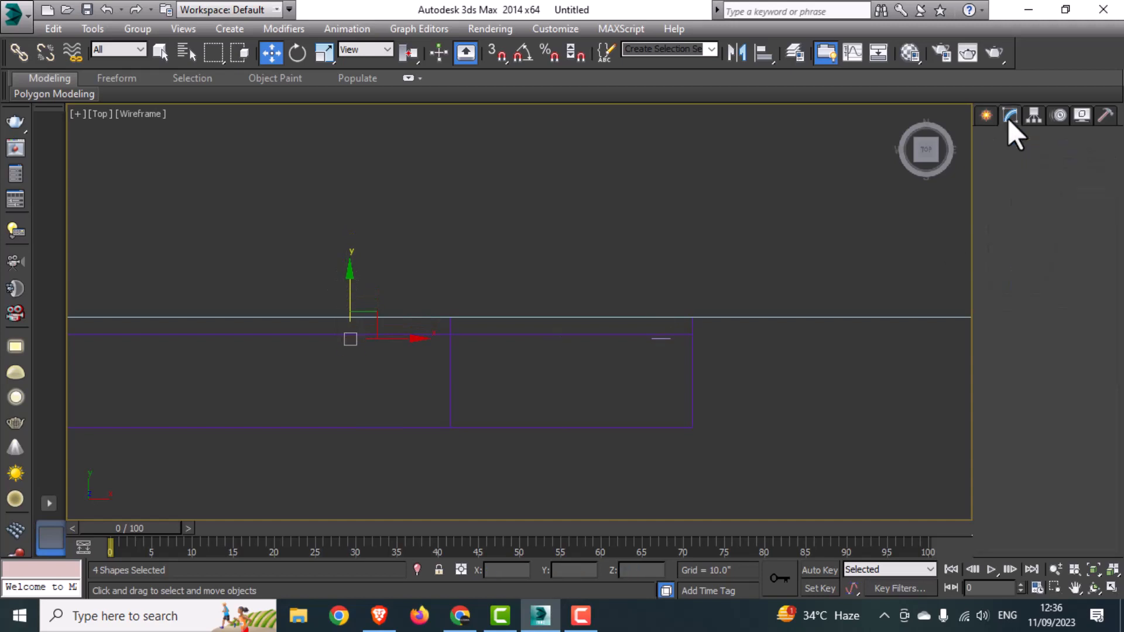
click(1017, 157)
scroll(1017, 158, down, 2)
scroll(1015, 180, down, 10)
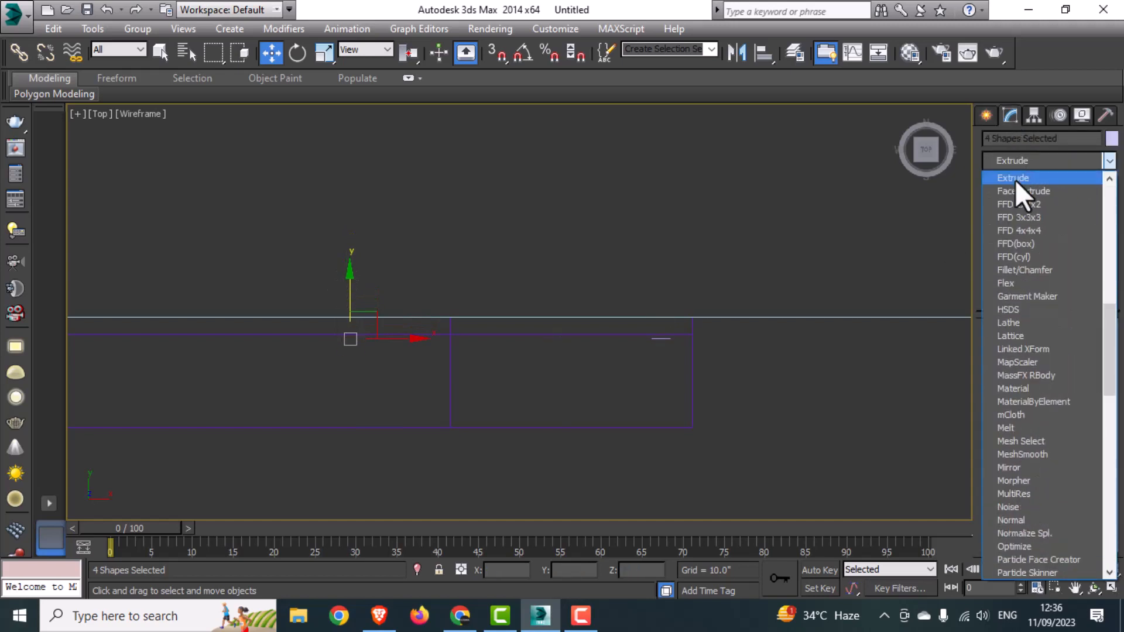
click(1015, 181)
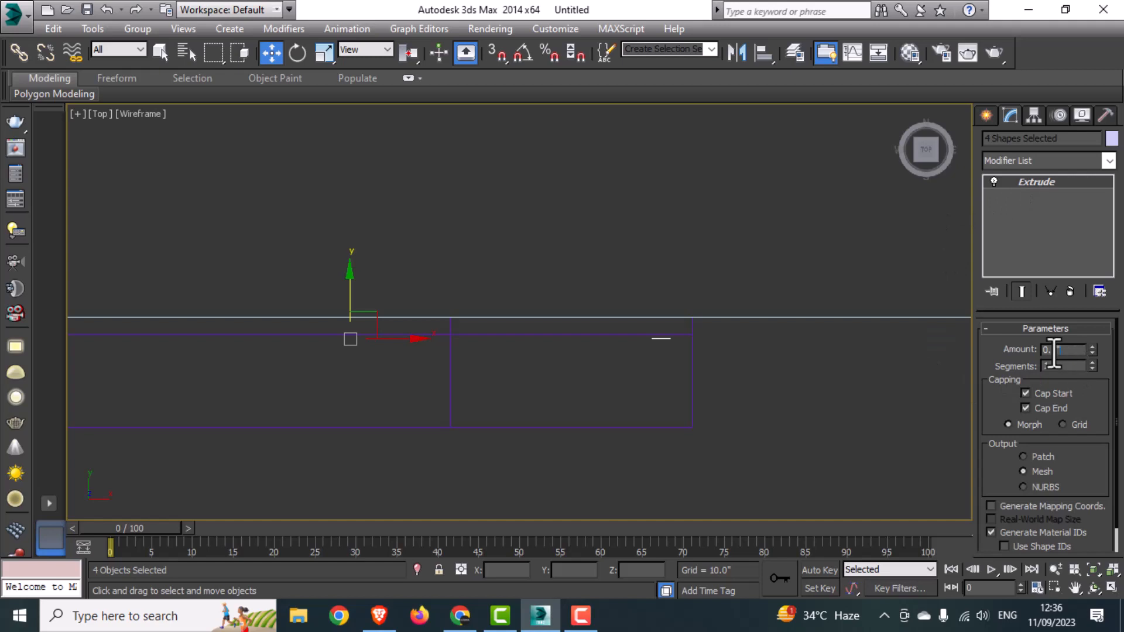
text(0.13)
key(Return)
text(0.4)
key(Return)
- Move the four extruded discs along Y in the Top view so they sit against the back panel's front face
middle_drag(571, 352, 714, 338)
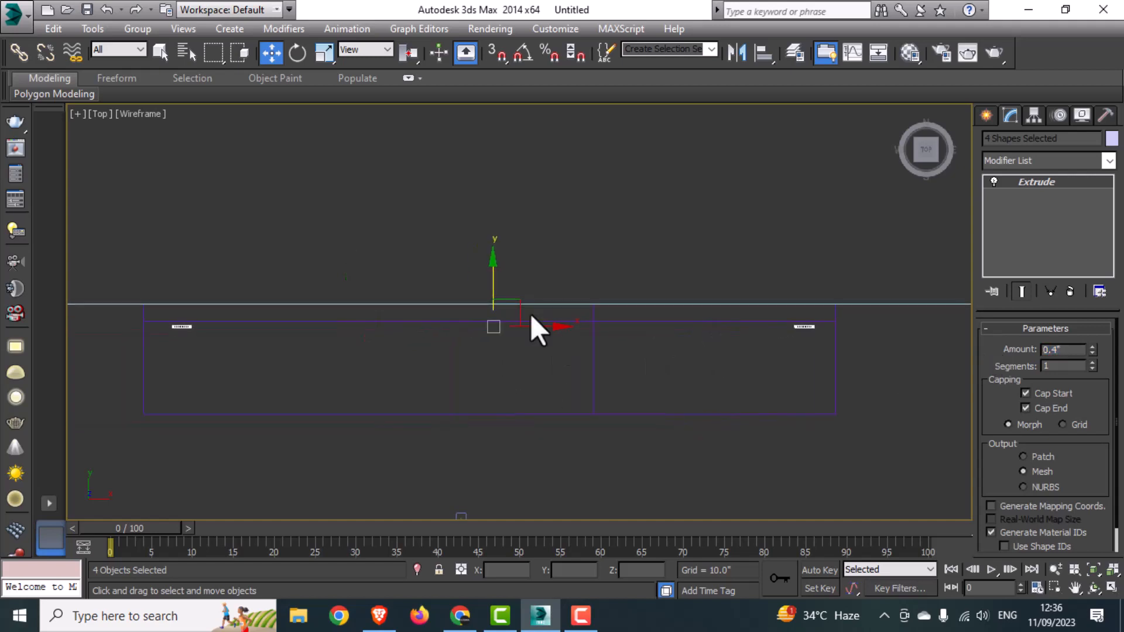
key(alt+w)
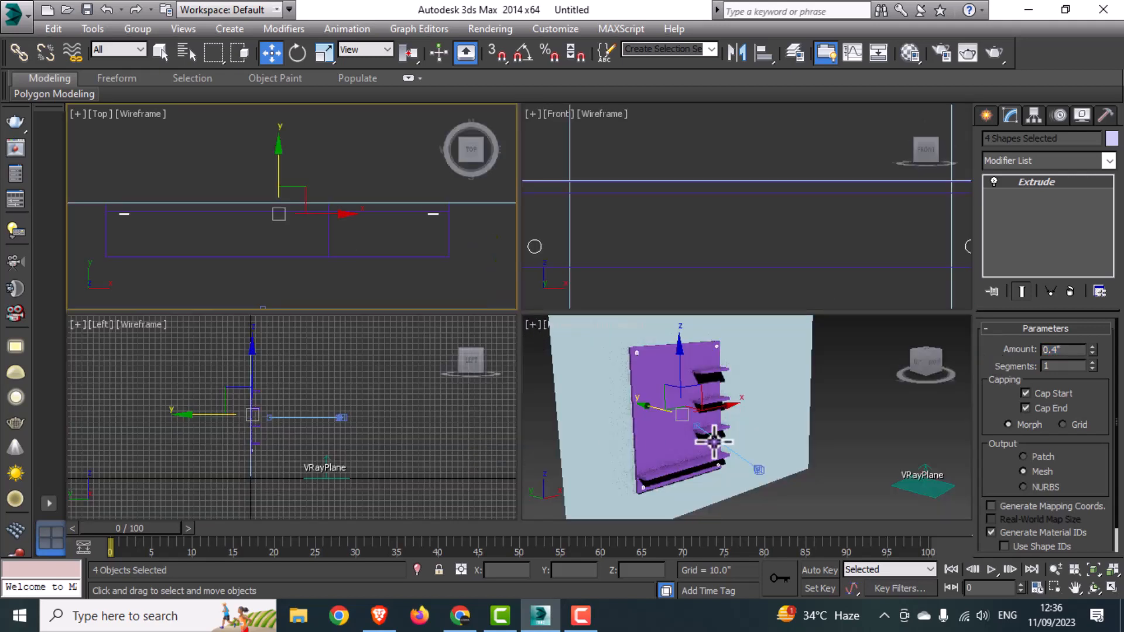
middle_click(392, 468)
key(alt+w)
scroll(469, 289, up, 3)
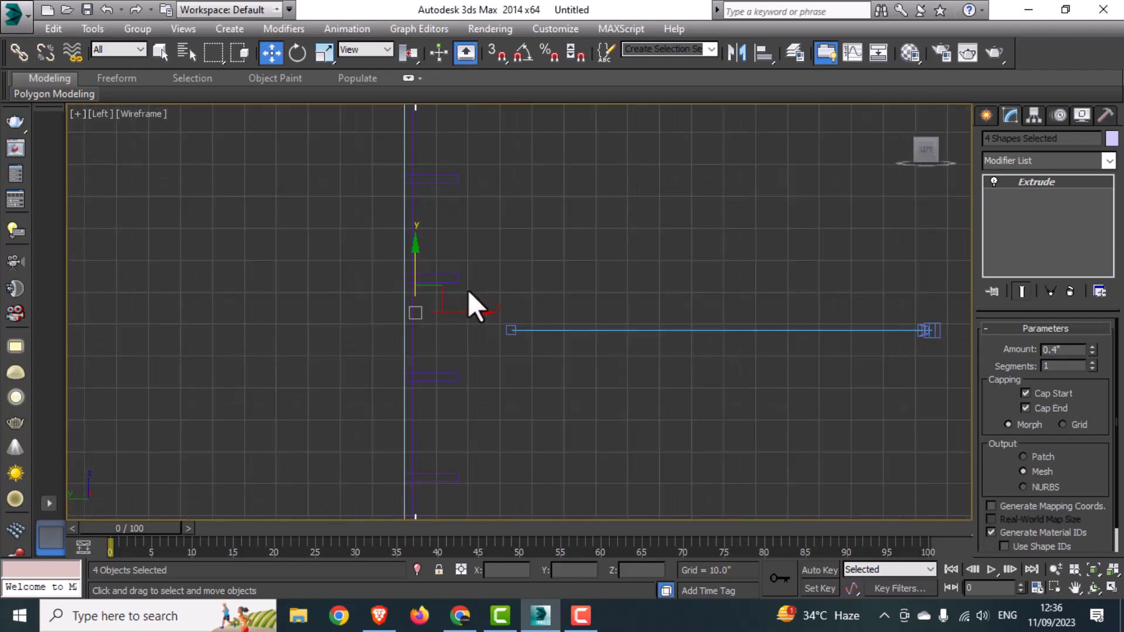
middle_drag(431, 326, 439, 414)
scroll(434, 419, up, 3)
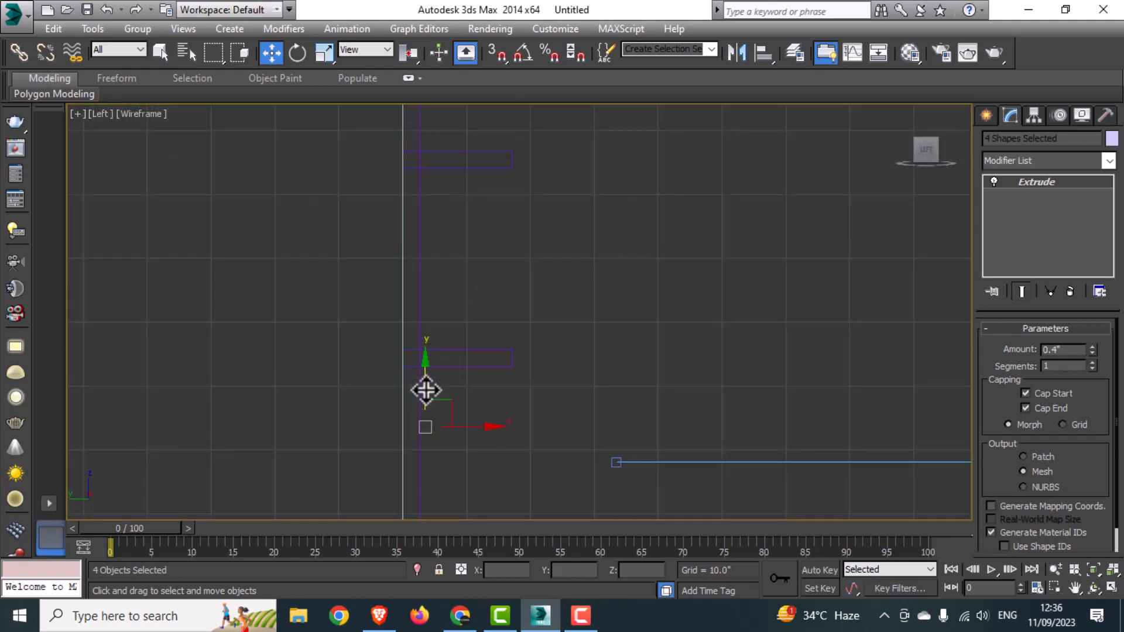
scroll(434, 410, down, 2)
key(alt+w)
middle_click(339, 253)
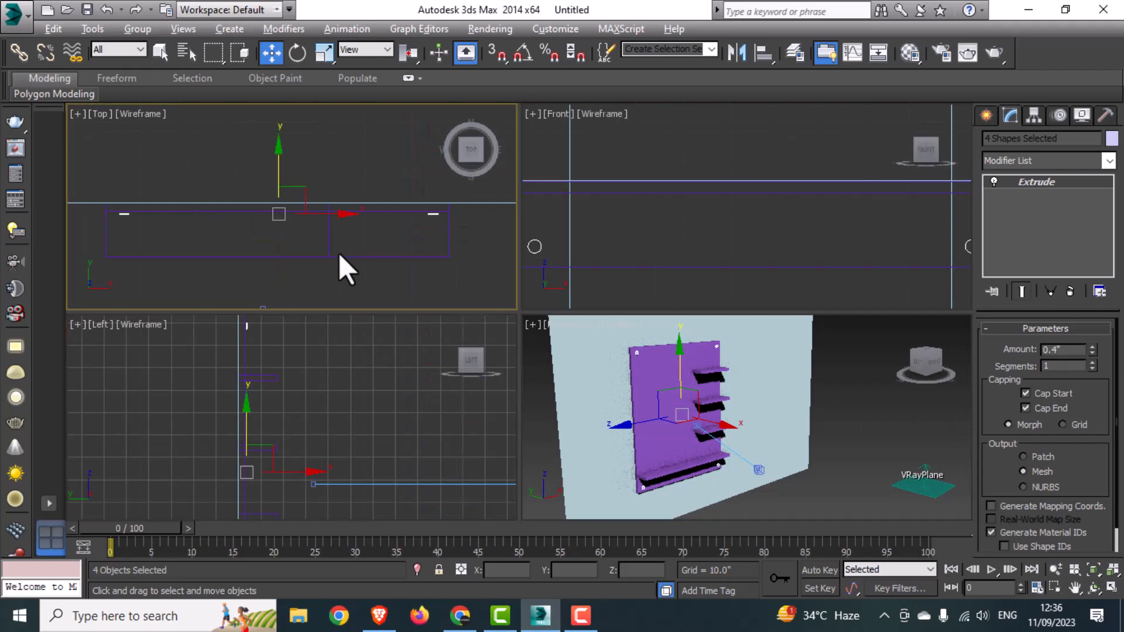
key(alt+w)
scroll(510, 310, up, 3)
middle_drag(510, 308, 258, 299)
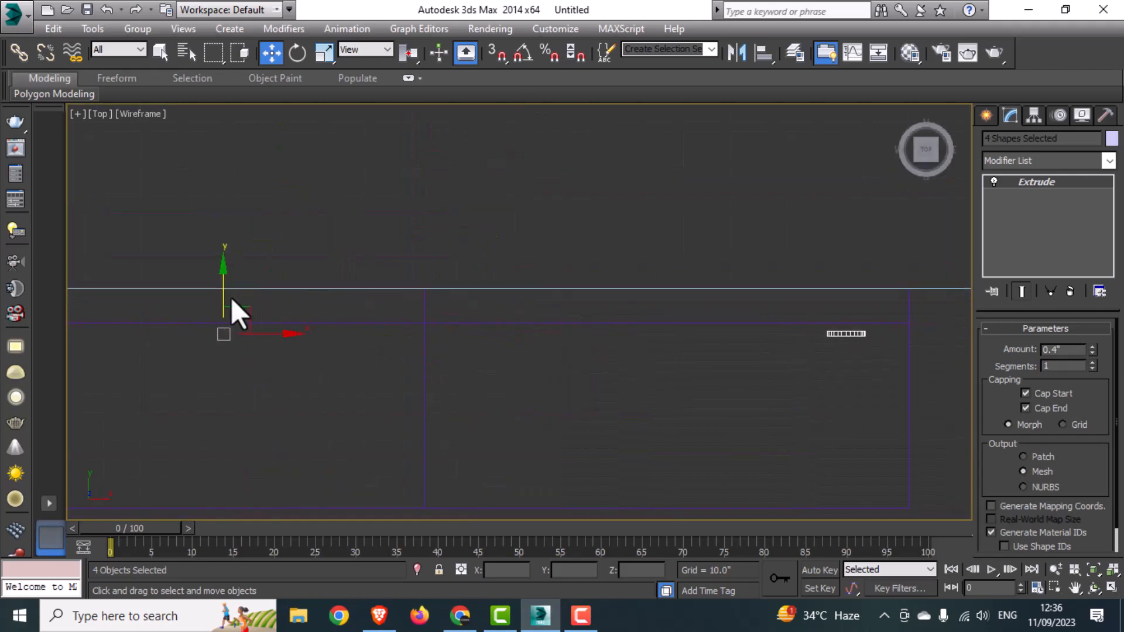
key(alt+w)
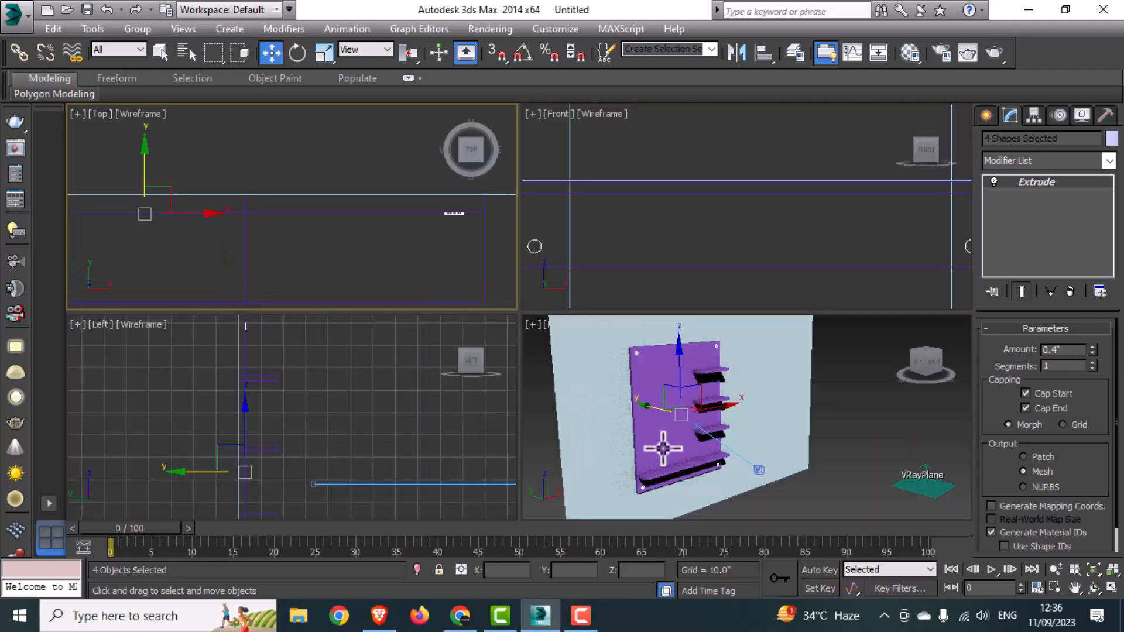
key(alt+w)
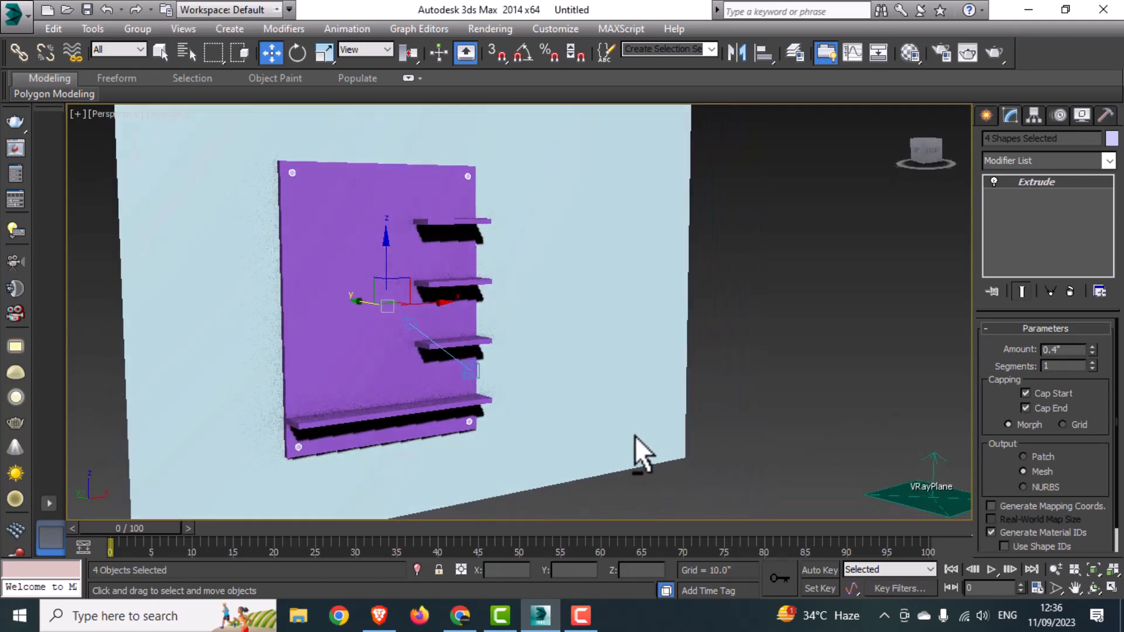
- Clone the back panel in the Front view as a copy placed slightly lower, at Z about 110.4"
key(alt+w)
right_click(694, 202)
key(alt+w)
scroll(599, 246, down, 8)
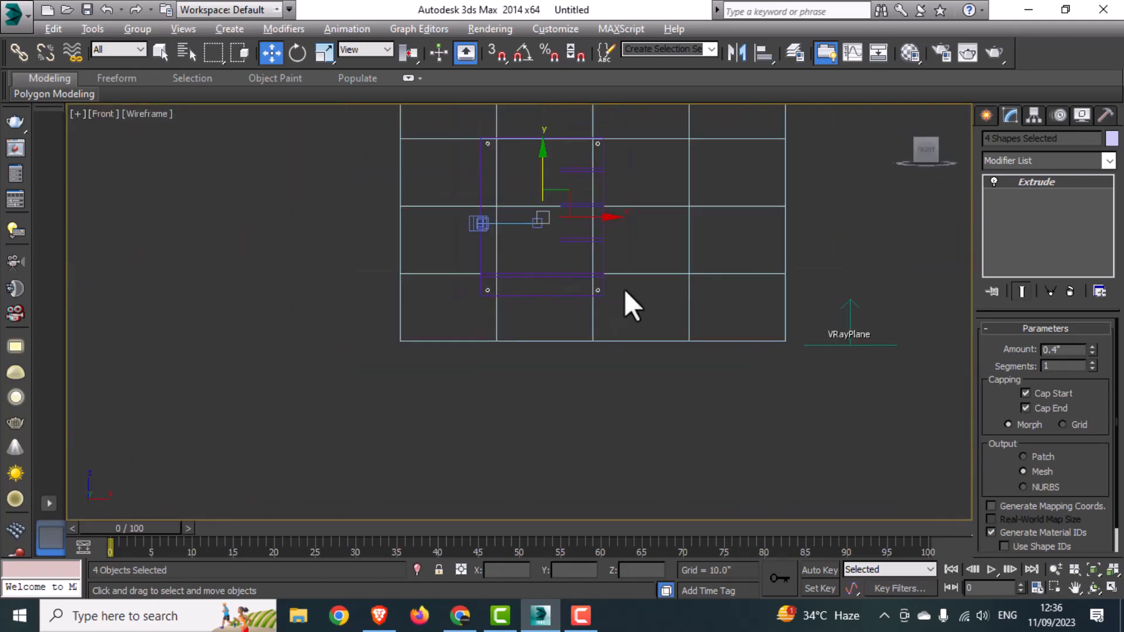
middle_drag(624, 290, 547, 333)
click(531, 427)
scroll(509, 314, up, 2)
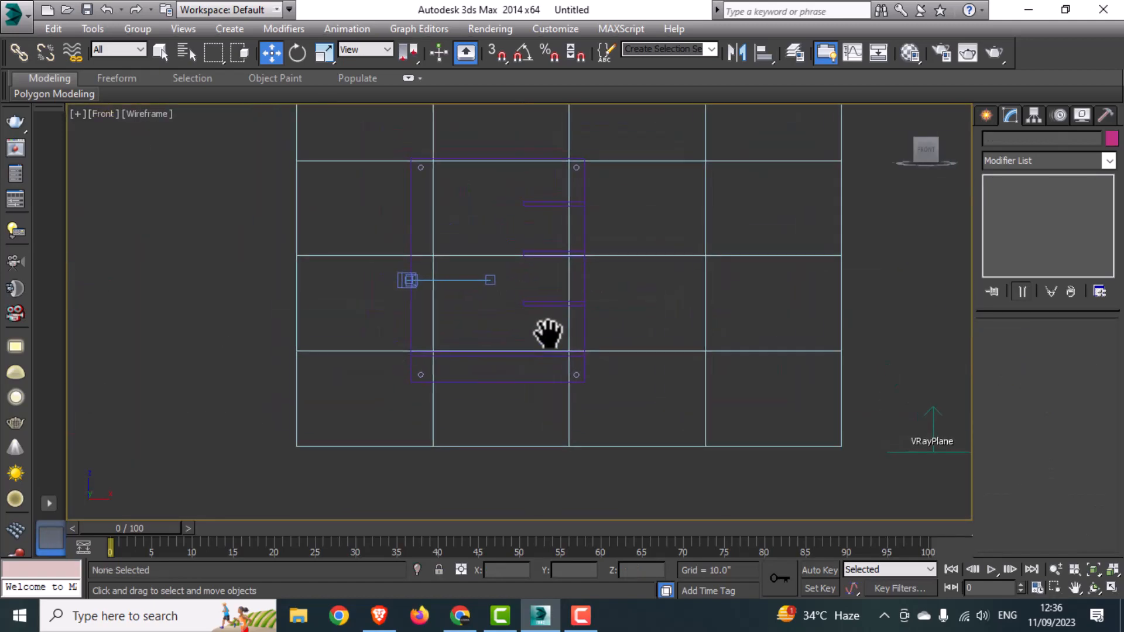
click(986, 117)
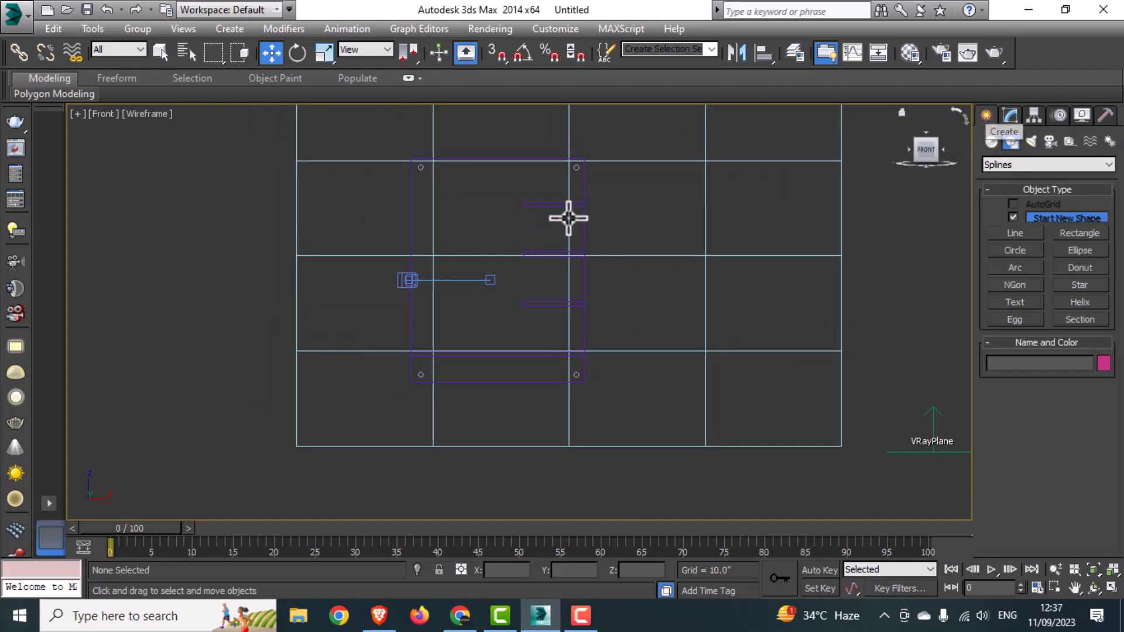
click(585, 193)
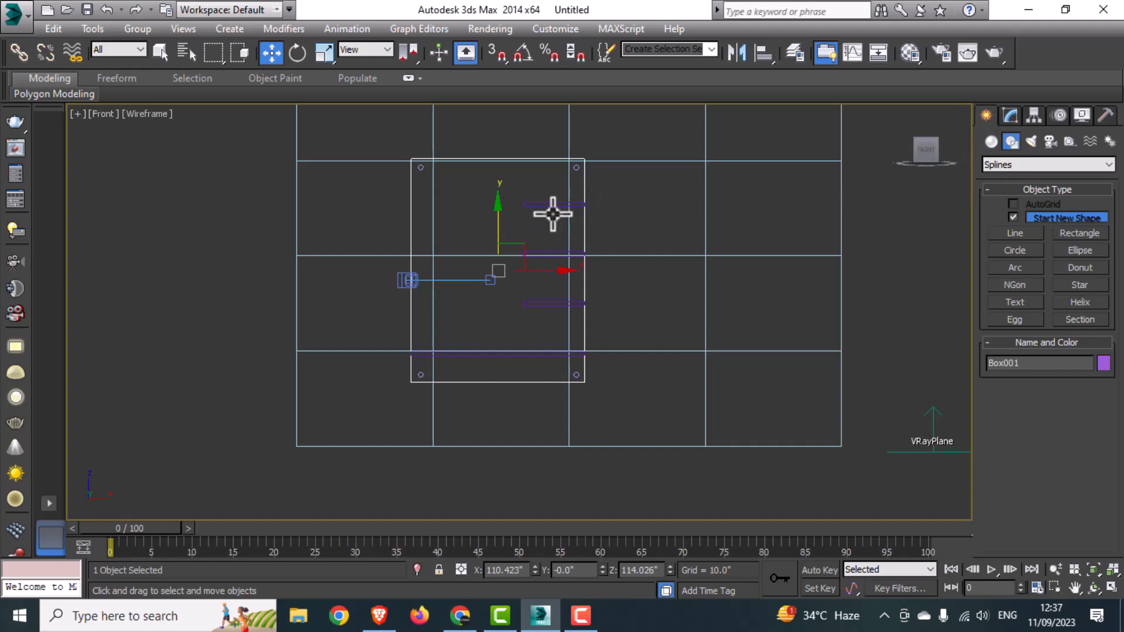
shift+drag(498, 226, 500, 232)
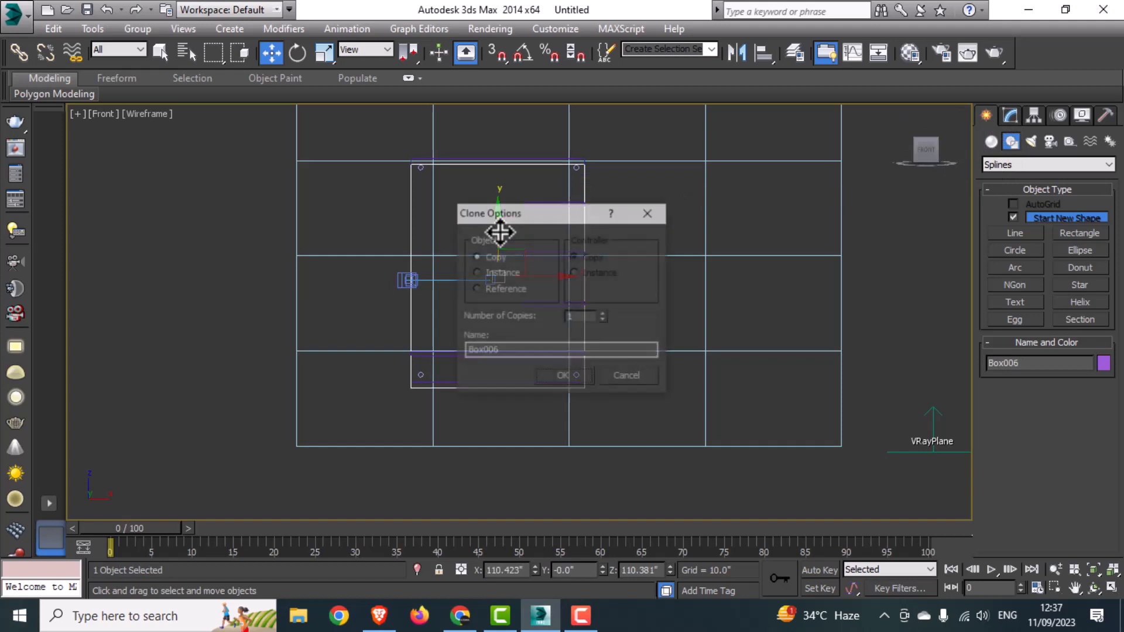
click(548, 377)
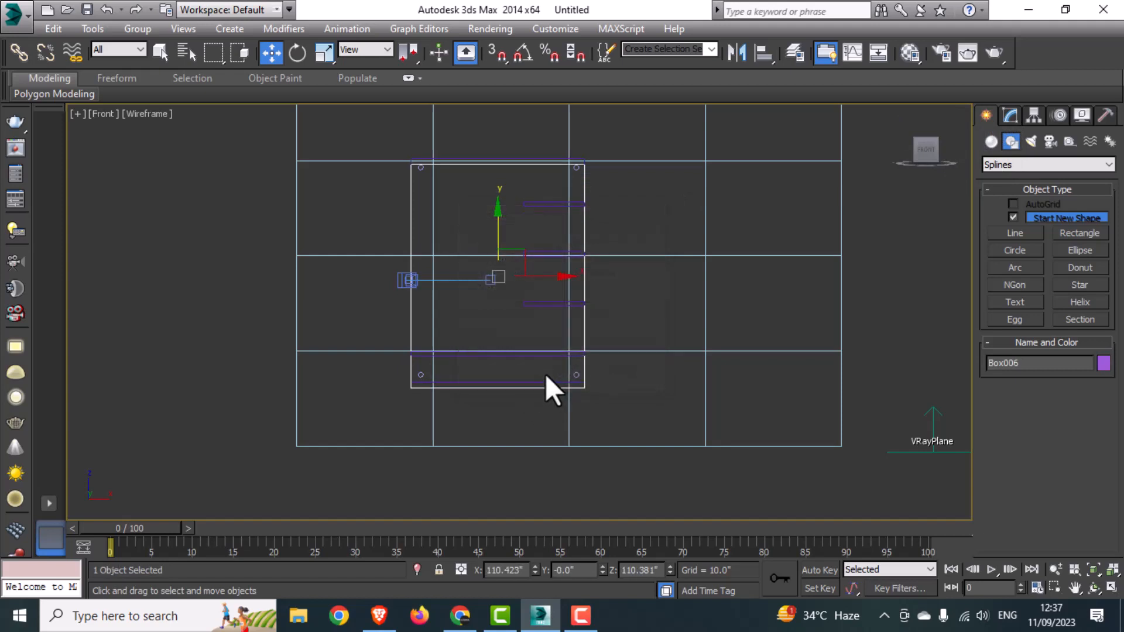
- Narrow the copied panel along X to about half the back panel's width and move it to X about 92.9"
key(r)
drag(551, 276, 512, 290)
drag(504, 291, 507, 284)
key(w)
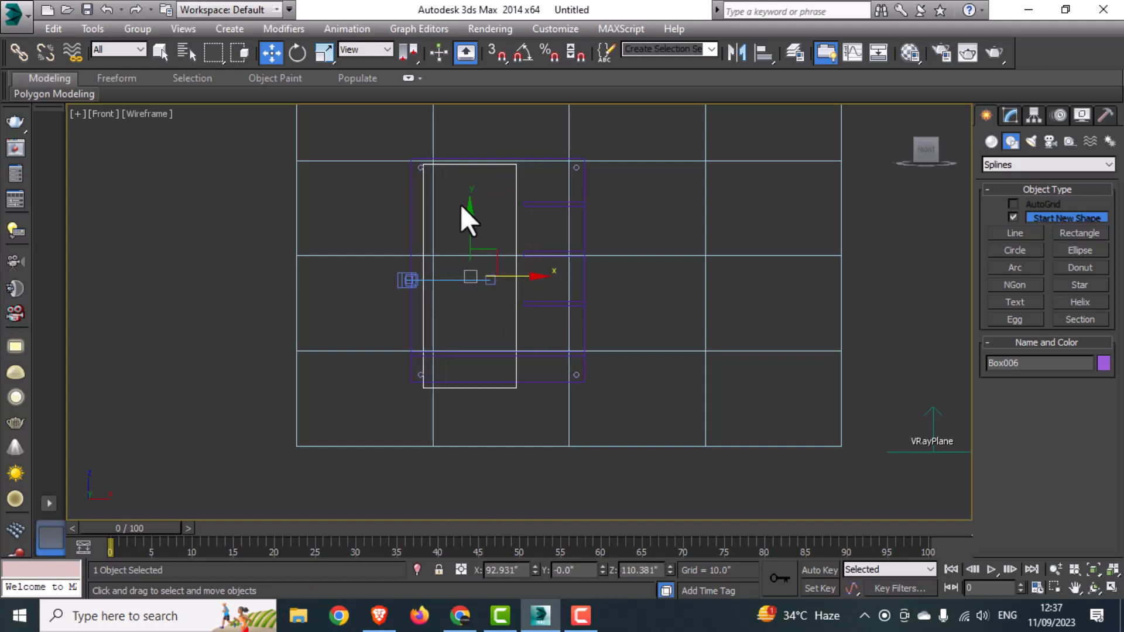
- Shorten the copied panel to about three quarters of its height and raise it to Z about 121.7", above the long shelf
key(r)
mouse_move(466, 219)
mouse_down()
mouse_move(474, 233)
mouse_move(477, 211)
mouse_up()
key(w)
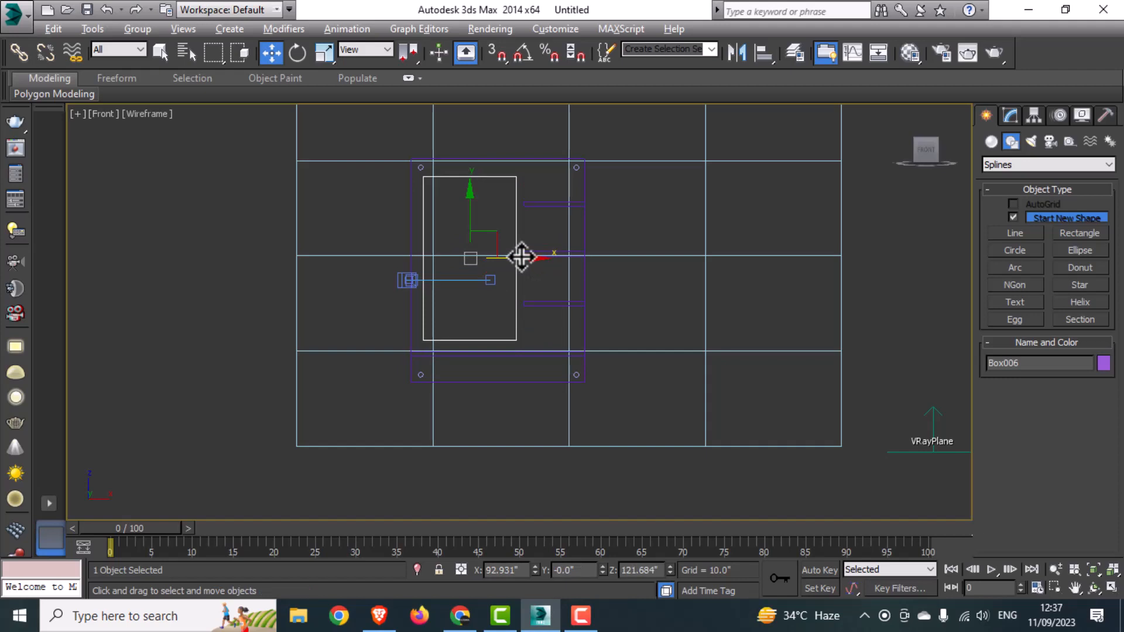
- Move the smaller panel in the Top view to Y about -2.74", in front of the back panel, and shift it to X about 93.3"
key(alt+w)
right_click(360, 244)
key(alt+w)
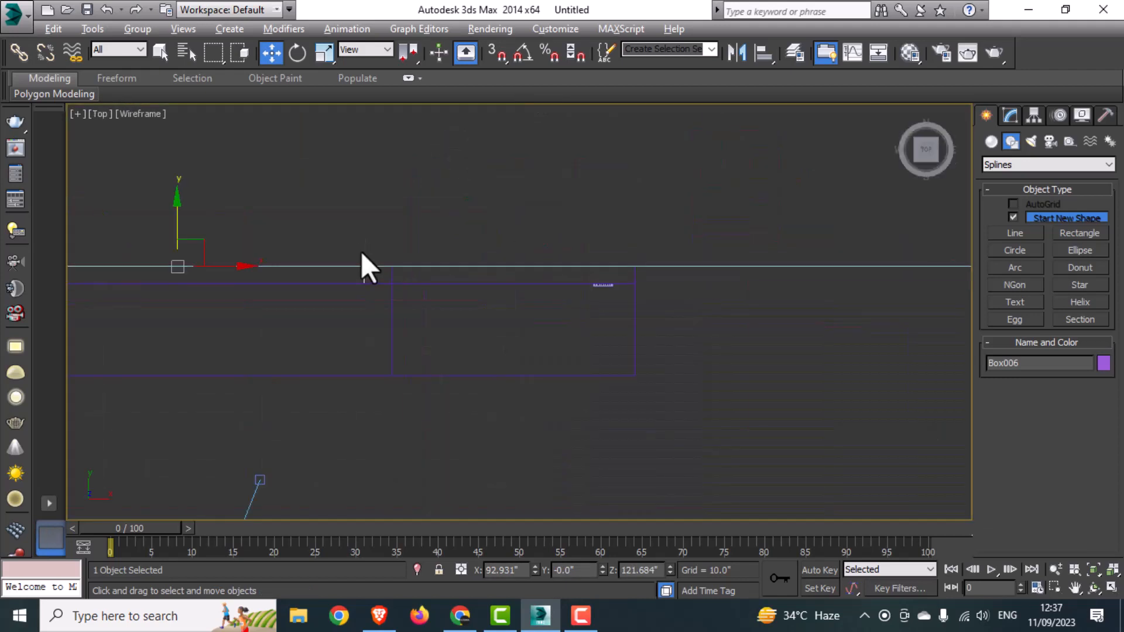
scroll(361, 252, down, 2)
middle_drag(346, 264, 518, 250)
scroll(459, 235, up, 3)
drag(415, 223, 432, 247)
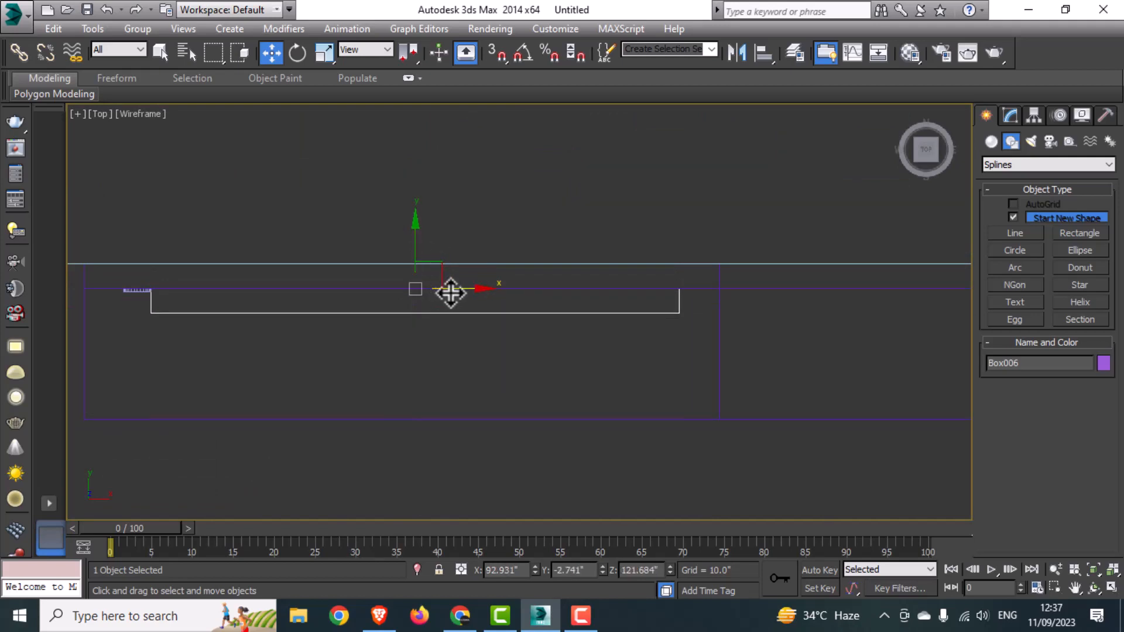
drag(450, 292, 454, 289)
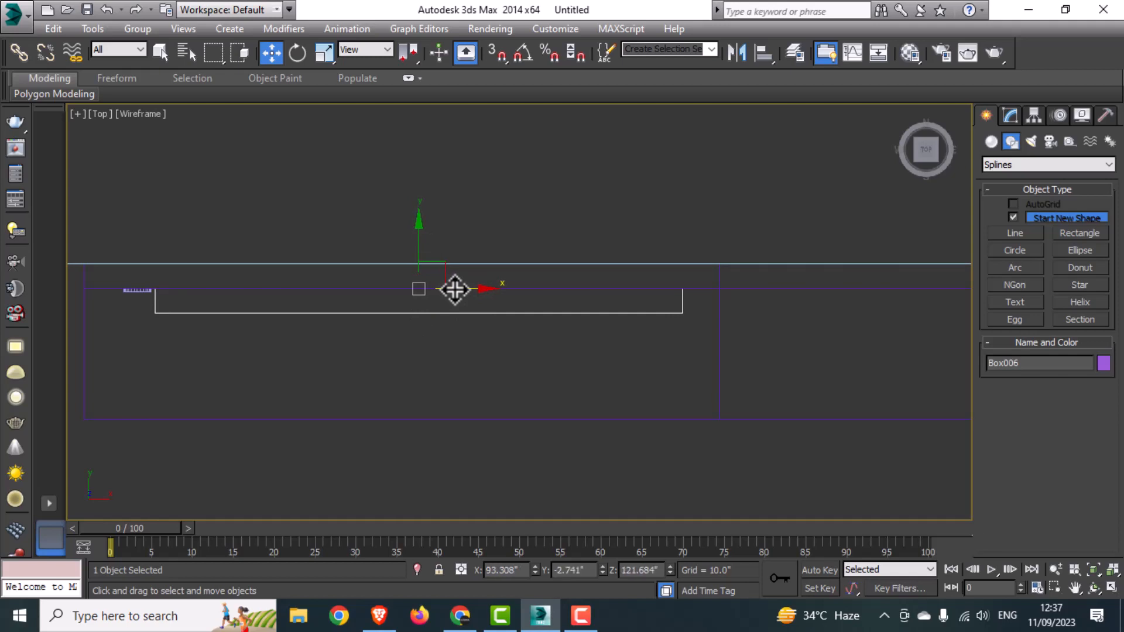
- Thin the smaller front panel along Y in the Top view and deselect it in the Perspective view
key(r)
drag(416, 238, 412, 322)
key(alt+w)
right_click(708, 407)
key(alt+w)
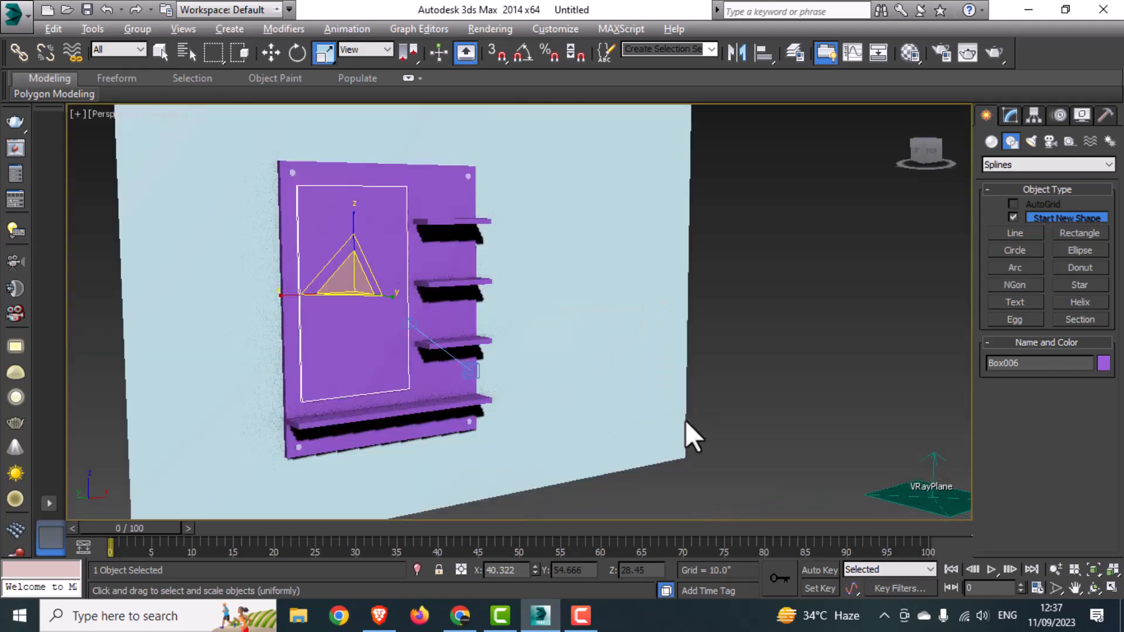
middle_drag(686, 420, 623, 361)
click(799, 337)
middle_drag(489, 296, 556, 336)
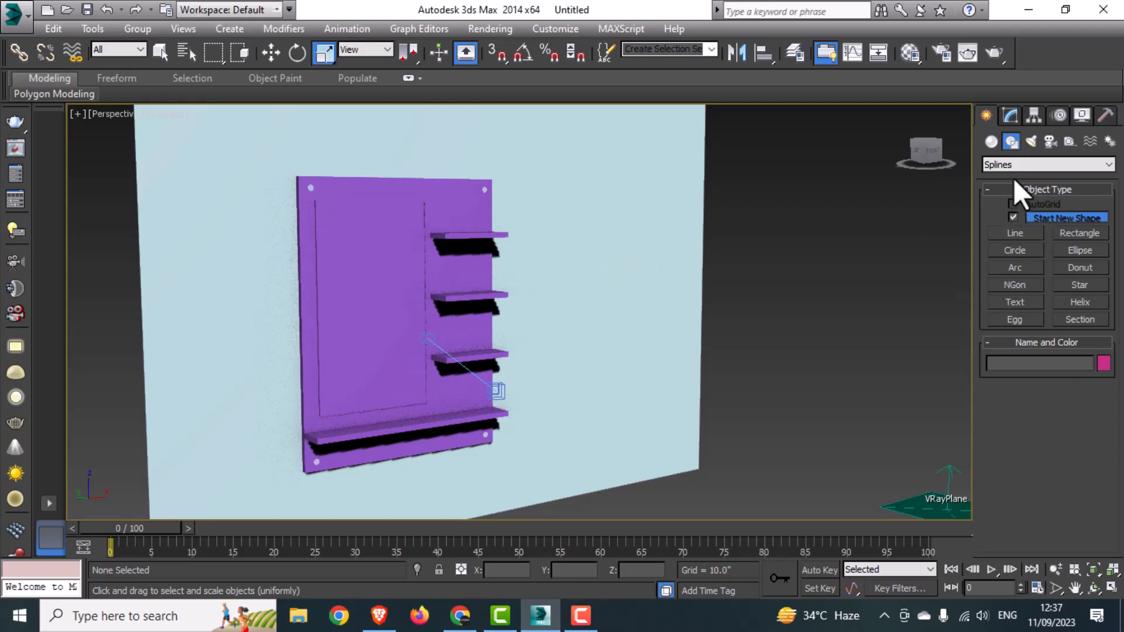
- Draw a plane about 102.4" by 58.5" over the smaller front panel in the Front view, snapped to its opposite corners
click(991, 142)
click(1093, 290)
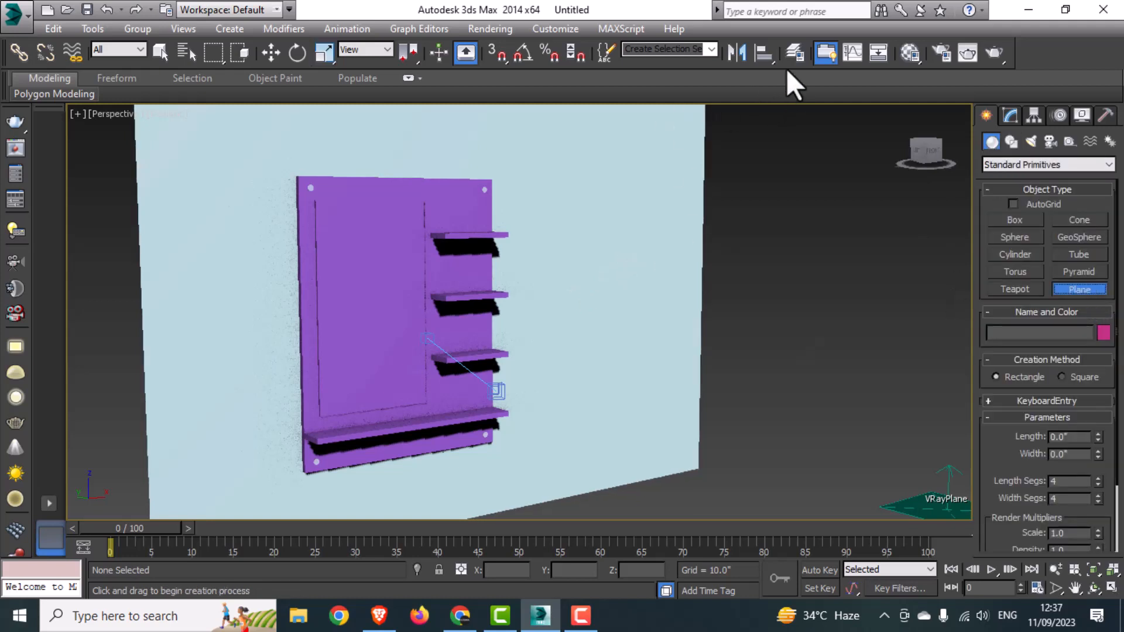
click(497, 54)
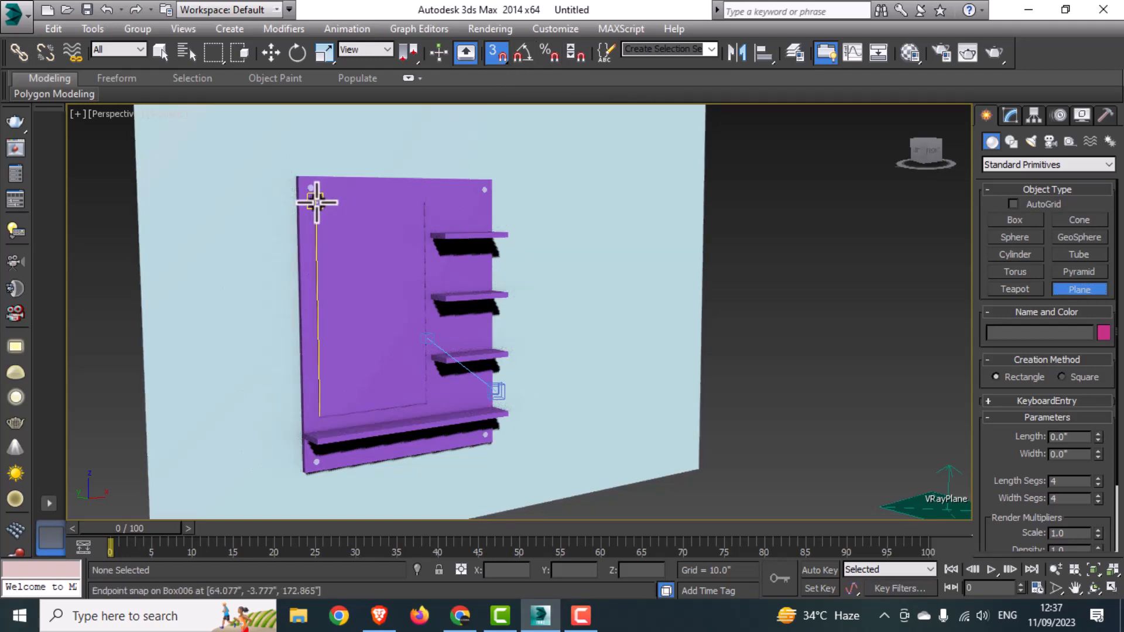
drag(319, 202, 390, 362)
right_click(388, 359)
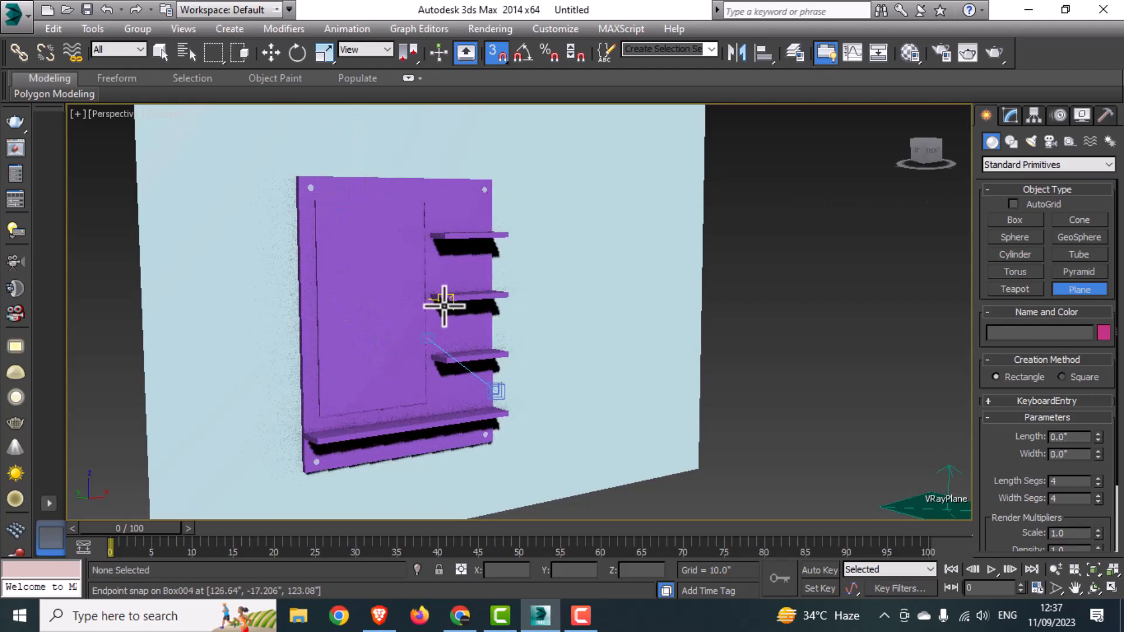
key(alt+w)
key(alt+w)
middle_drag(592, 214, 602, 235)
scroll(444, 346, up, 3)
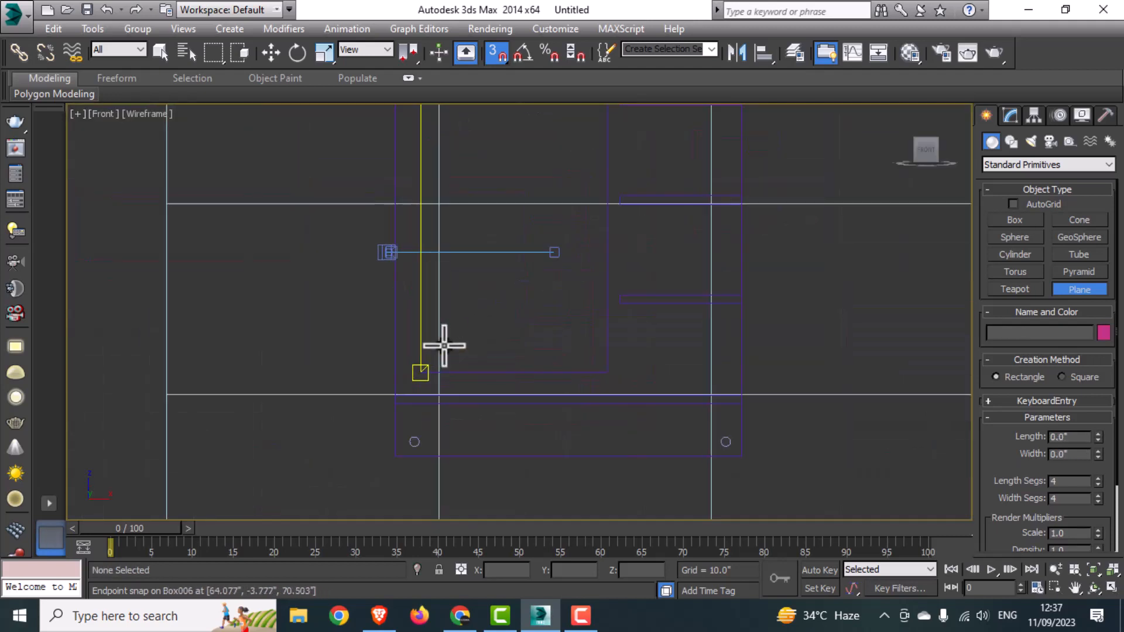
middle_drag(502, 301, 500, 346)
middle_drag(402, 189, 401, 227)
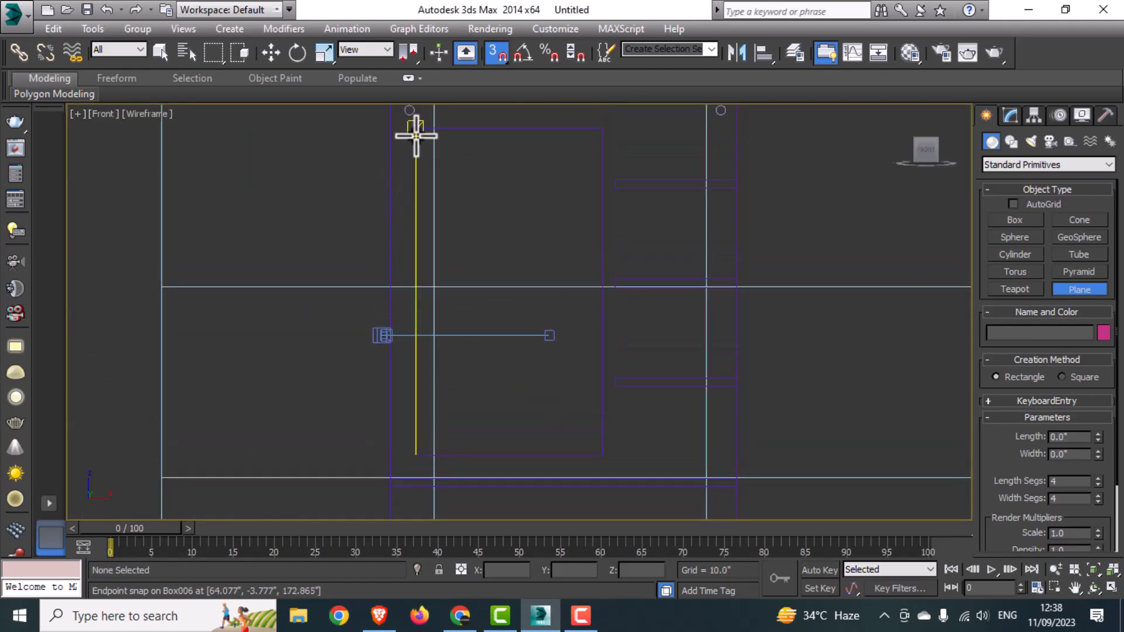
drag(414, 131, 608, 451)
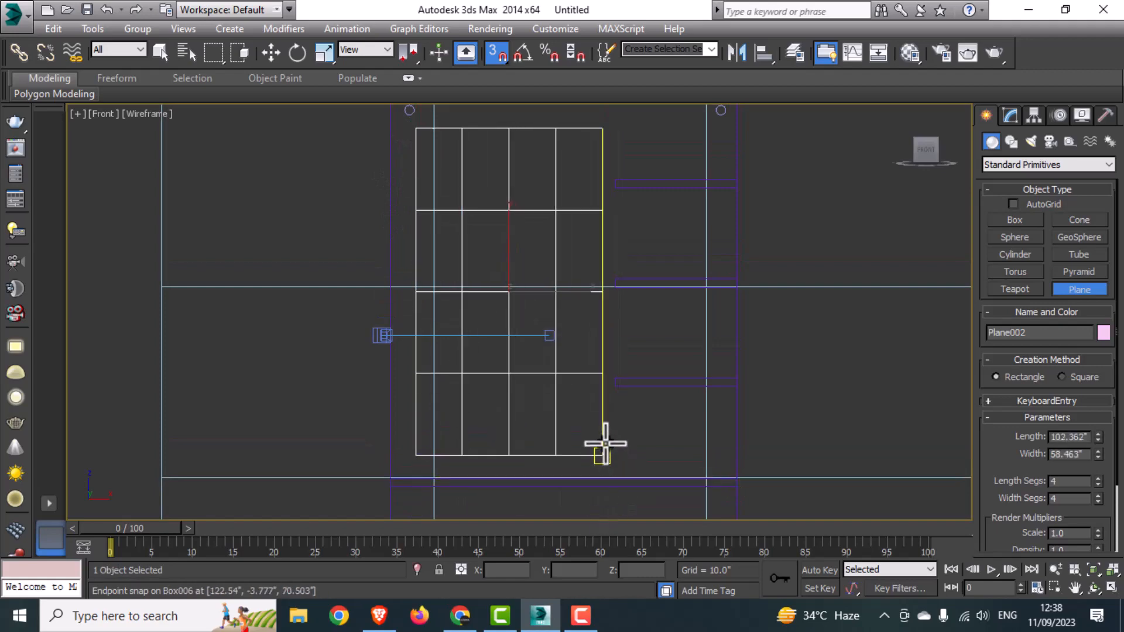
- Turn off 3D snapping and deselect the new plane in the Perspective view
key(w)
key(alt+w)
key(alt+w)
alt+middle_drag(563, 401, 525, 410)
click(497, 54)
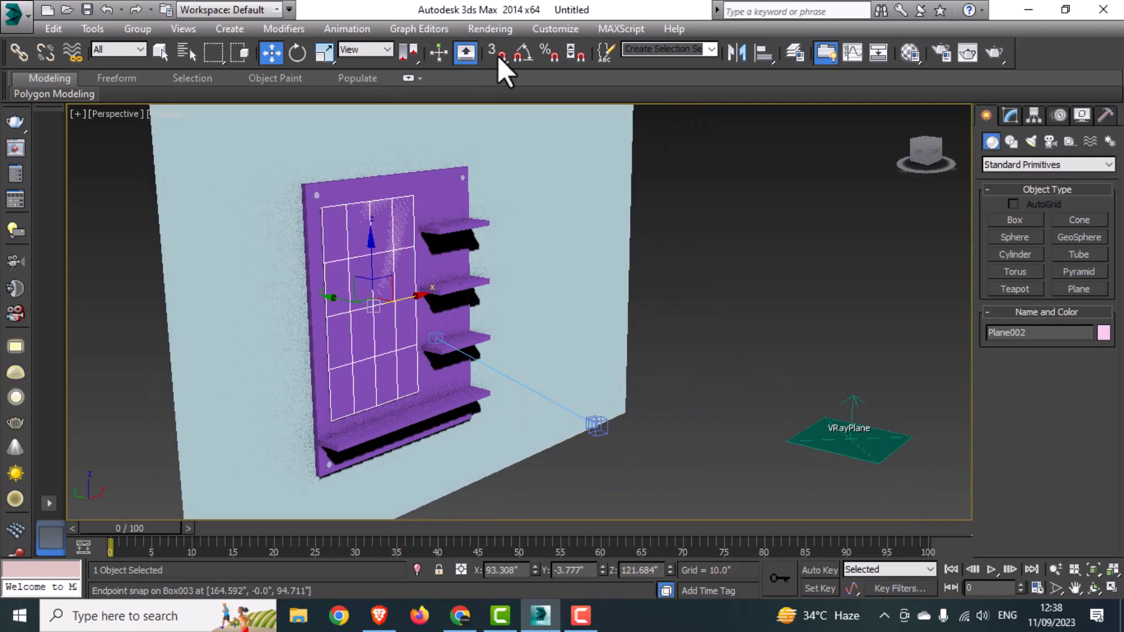
click(710, 331)
alt+middle_drag(711, 332, 579, 321)
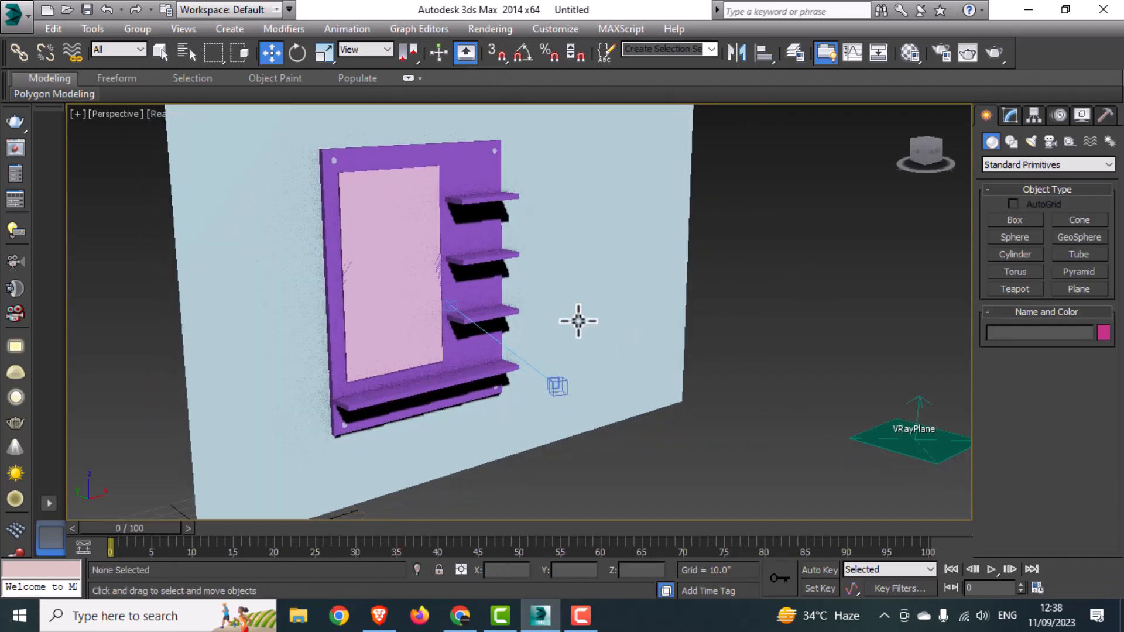
- Switch the Perspective viewport to the VRayCam001 view and try to move the camera target in the Top view
key(c)
key(alt+w)
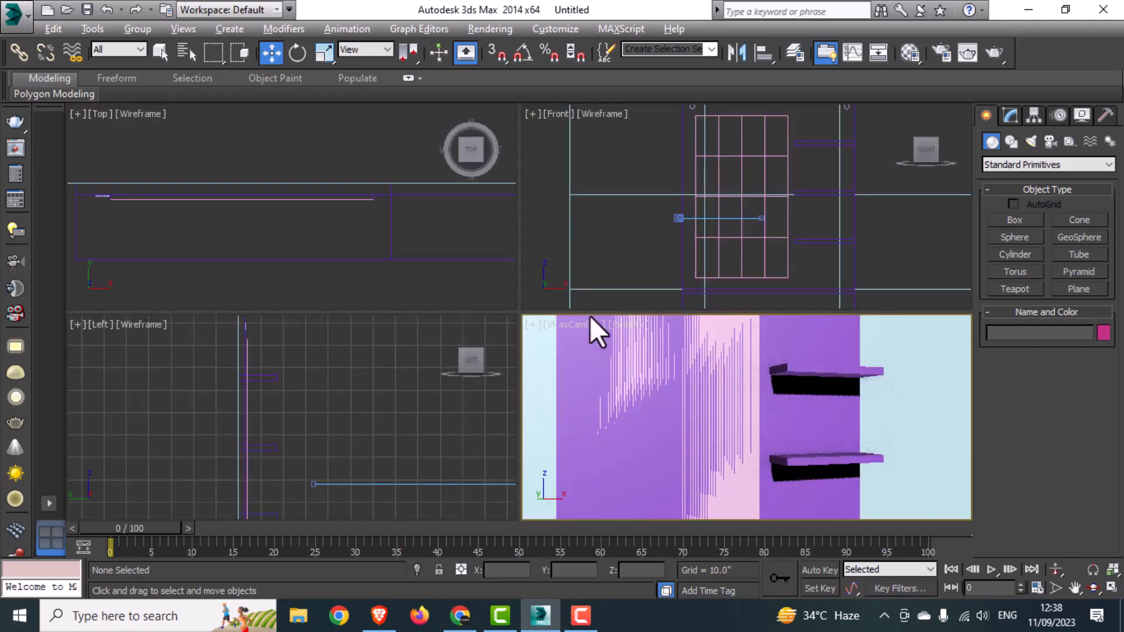
click(263, 262)
key(alt+w)
scroll(369, 293, down, 5)
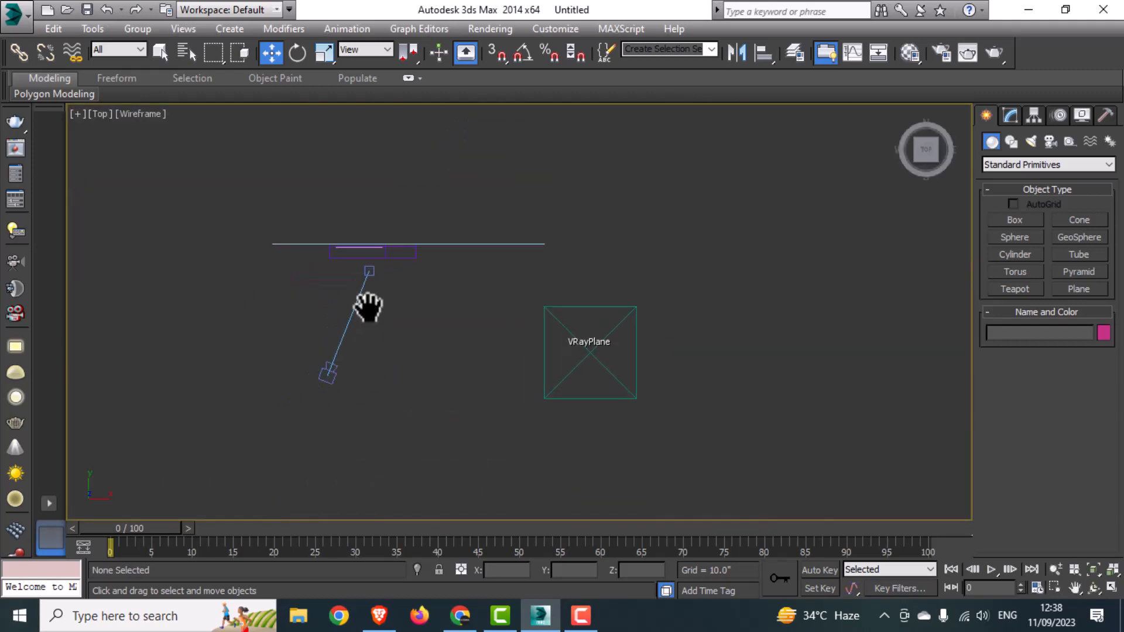
scroll(346, 287, up, 2)
click(379, 265)
key(alt+w)
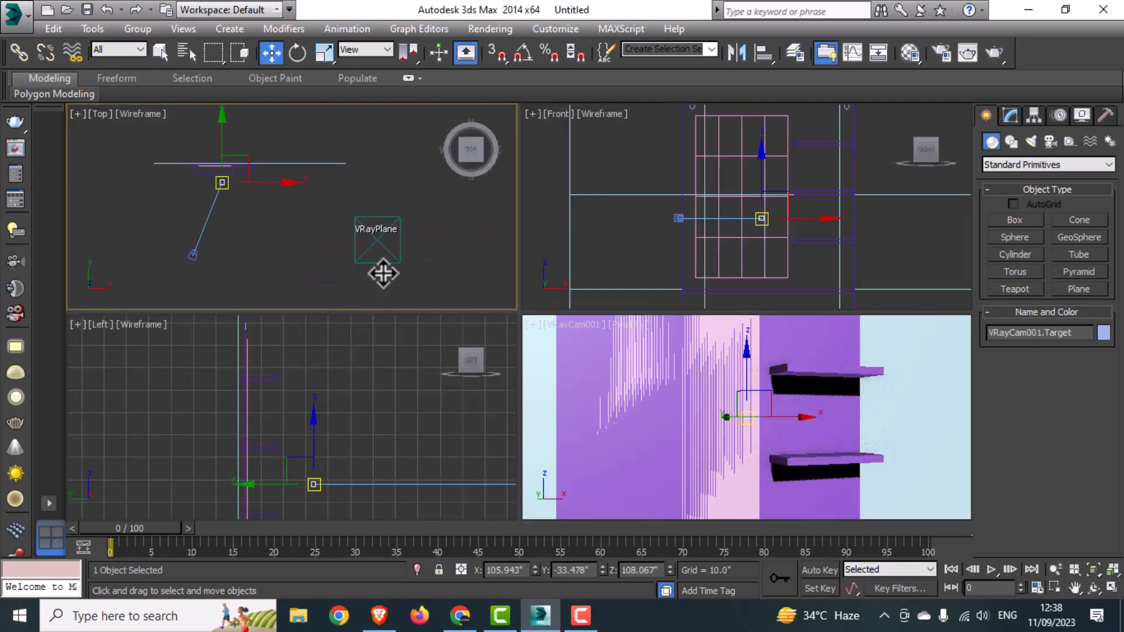
drag(221, 192, 216, 214)
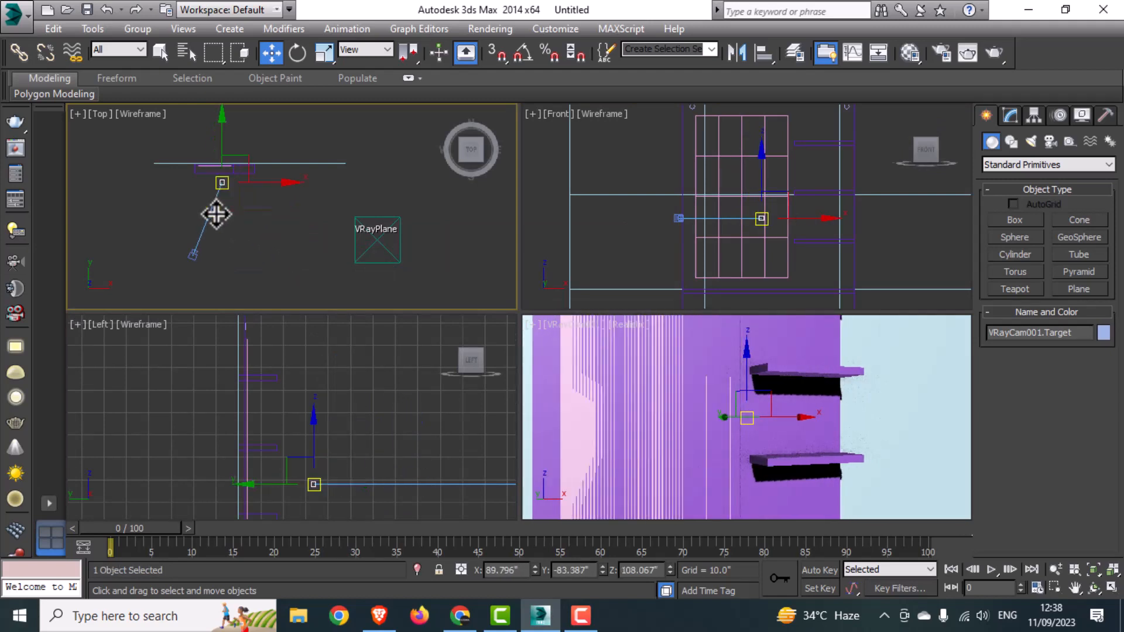
- Move the camera back in the Top view to X about 34.4", Y about -250.5" and show safe frames in the camera view
click(191, 256)
drag(193, 260, 182, 302)
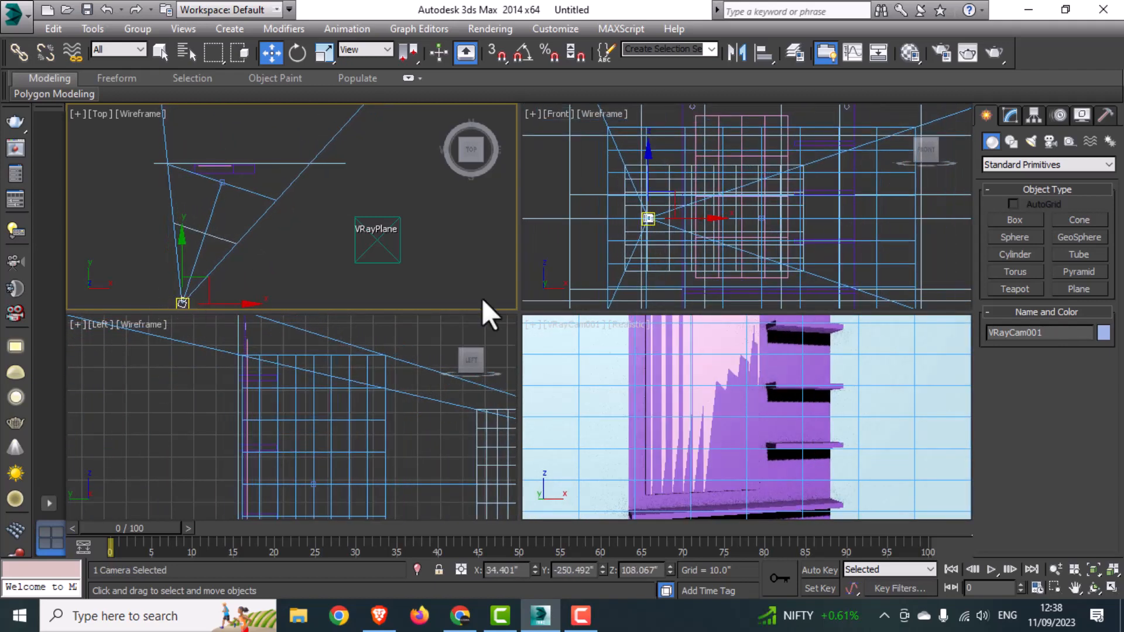
right_click(577, 324)
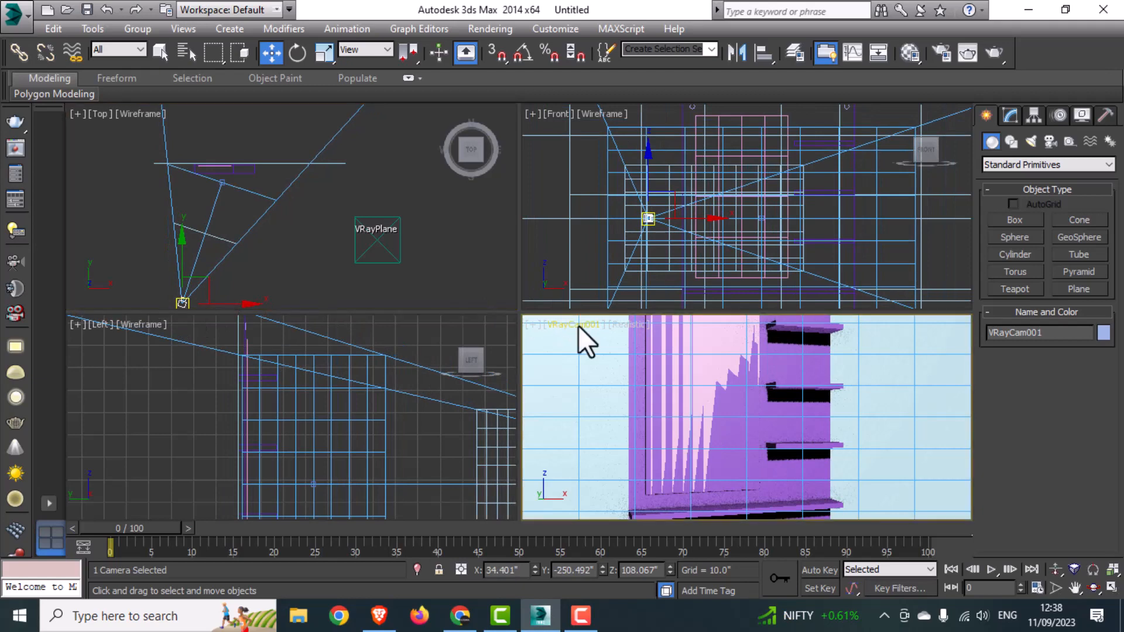
click(578, 325)
click(666, 493)
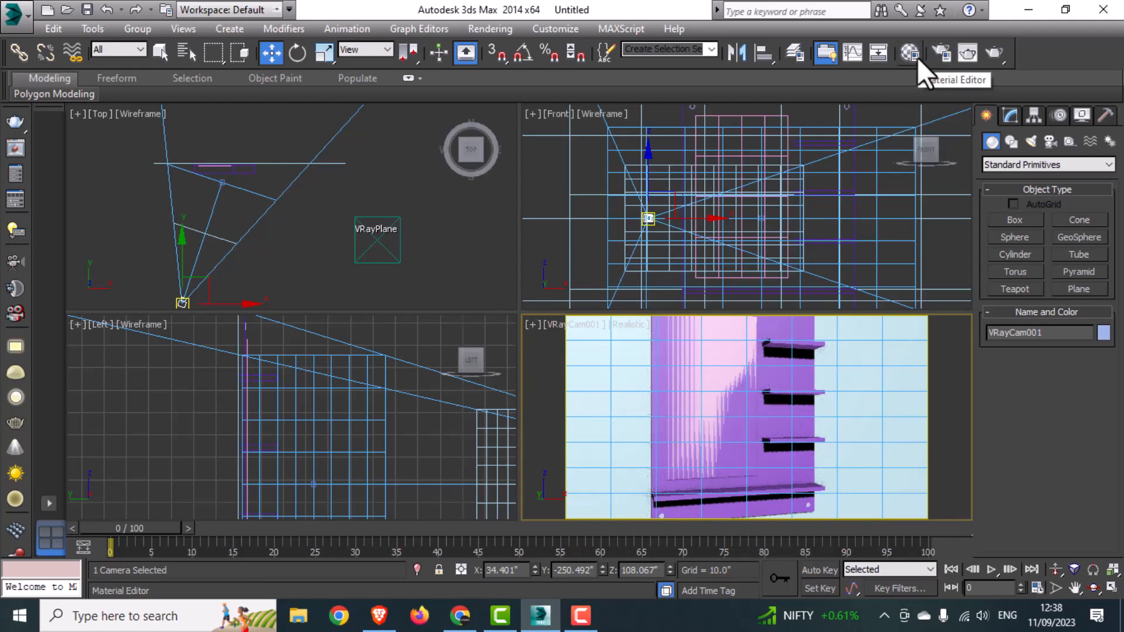
- Set the render output size to Custom in the render setup and put the dialog away
click(946, 51)
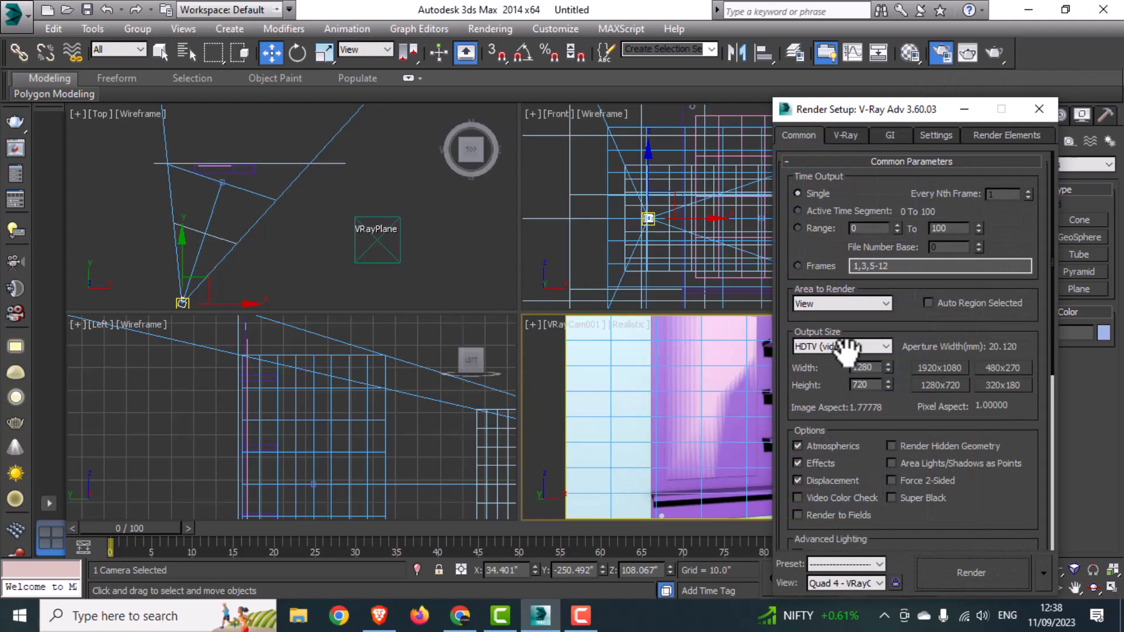
click(848, 347)
click(833, 360)
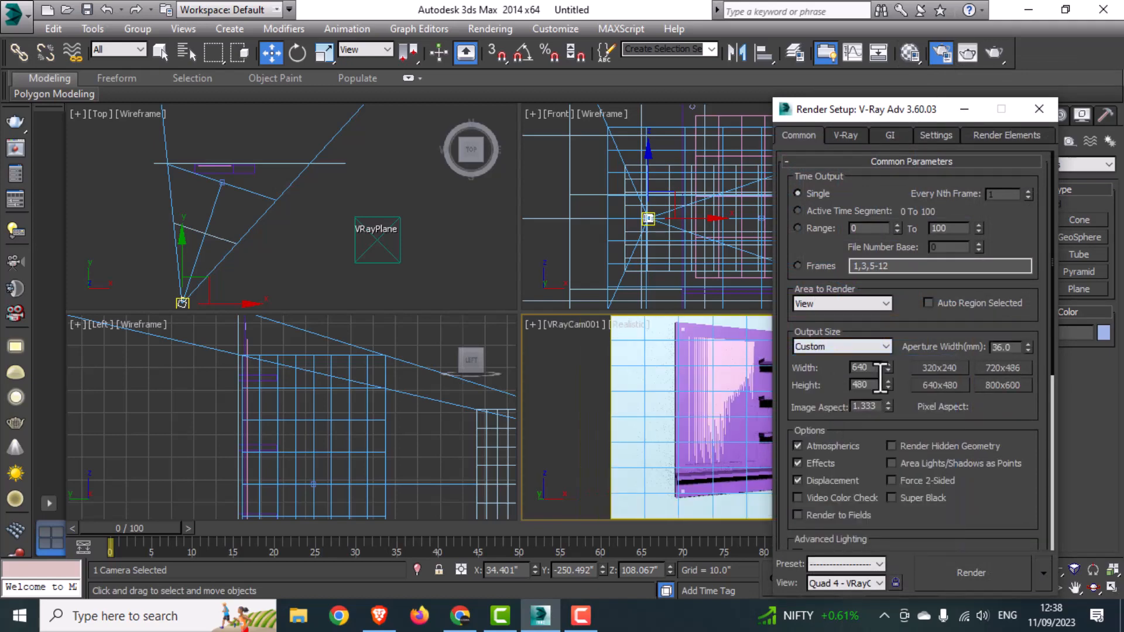
drag(884, 111, 1007, 111)
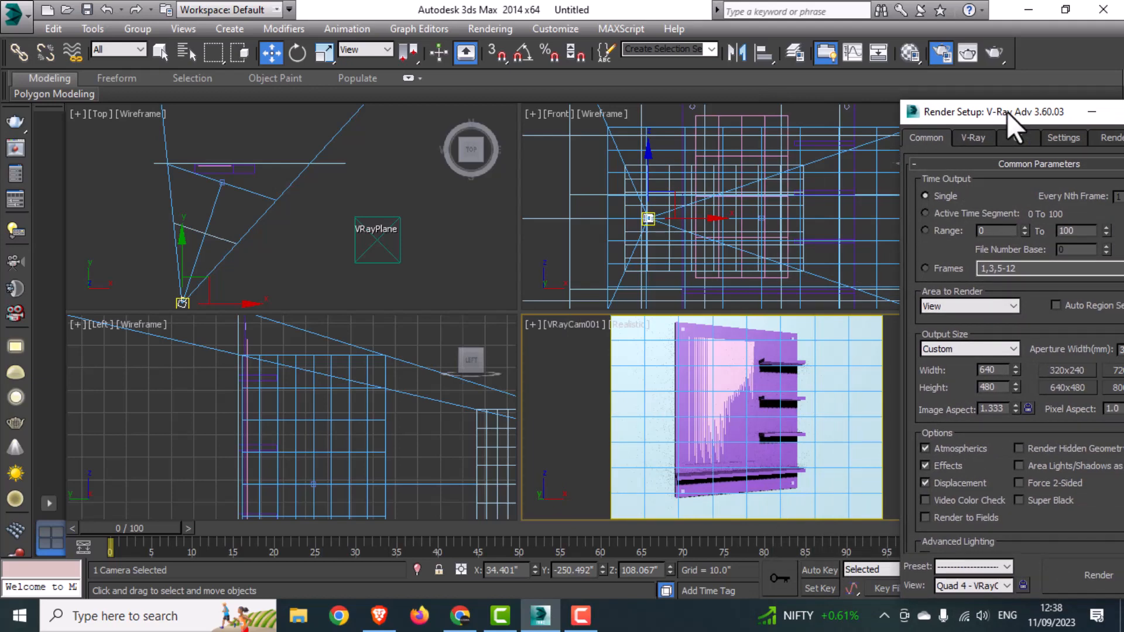
click(1092, 112)
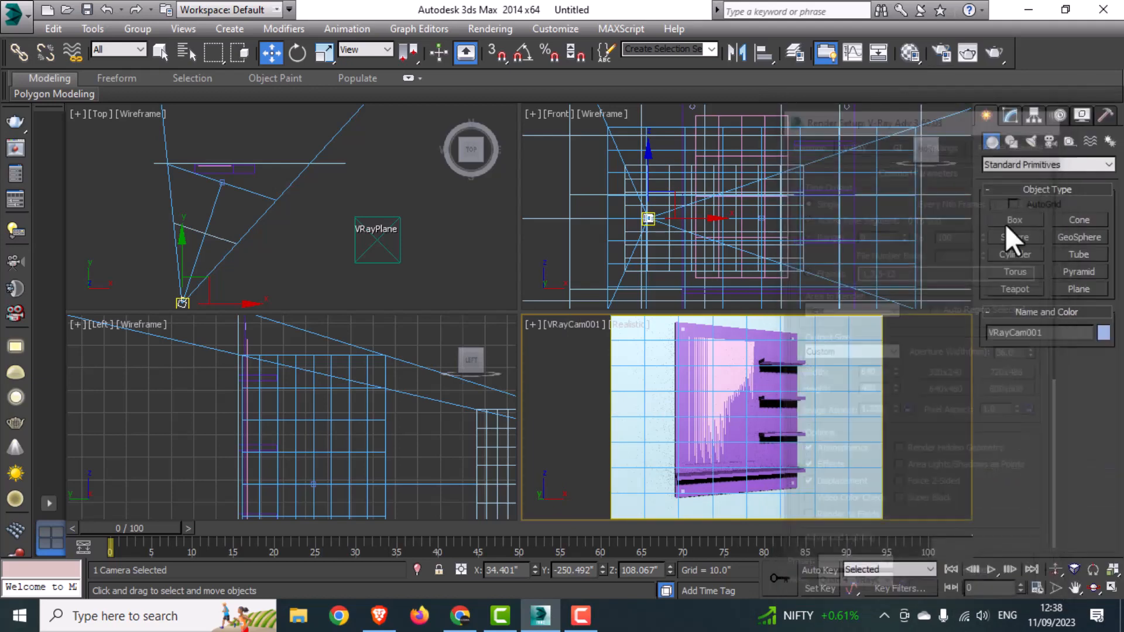
- Pan the camera to Z about 114.2" and move it in the Top view to X about -16", Y about -225.3"
middle_drag(740, 449, 748, 457)
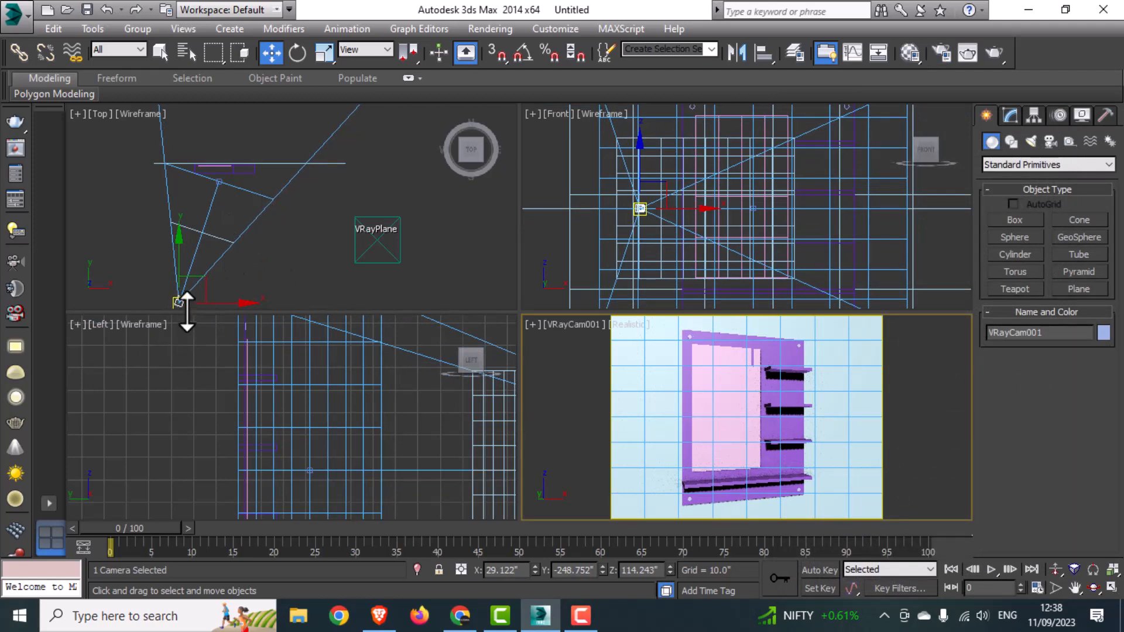
drag(201, 301, 159, 289)
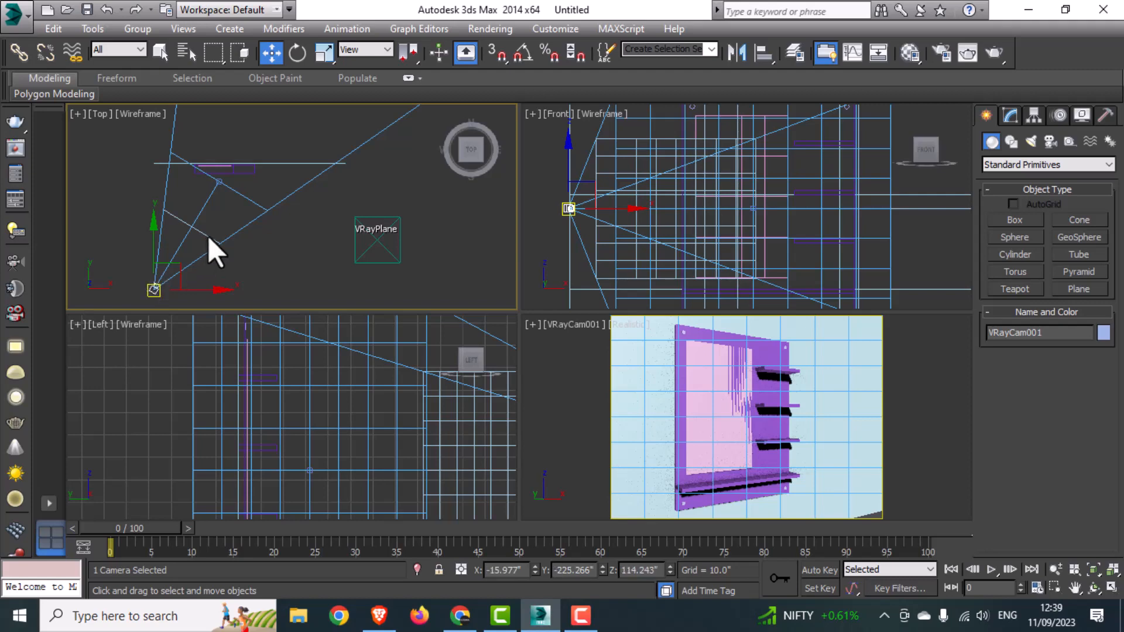
right_click(264, 348)
scroll(268, 369, down, 4)
middle_drag(390, 422, 334, 400)
- Scale the wall plane up uniformly to about 133% in the Top view
click(301, 164)
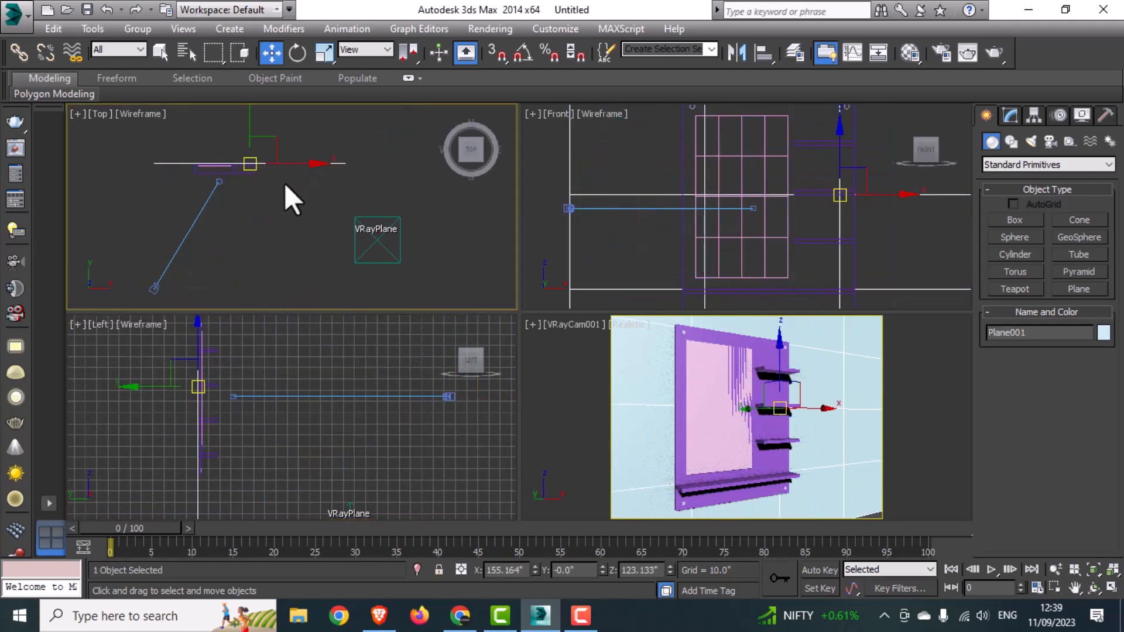
key(r)
drag(251, 155, 261, 133)
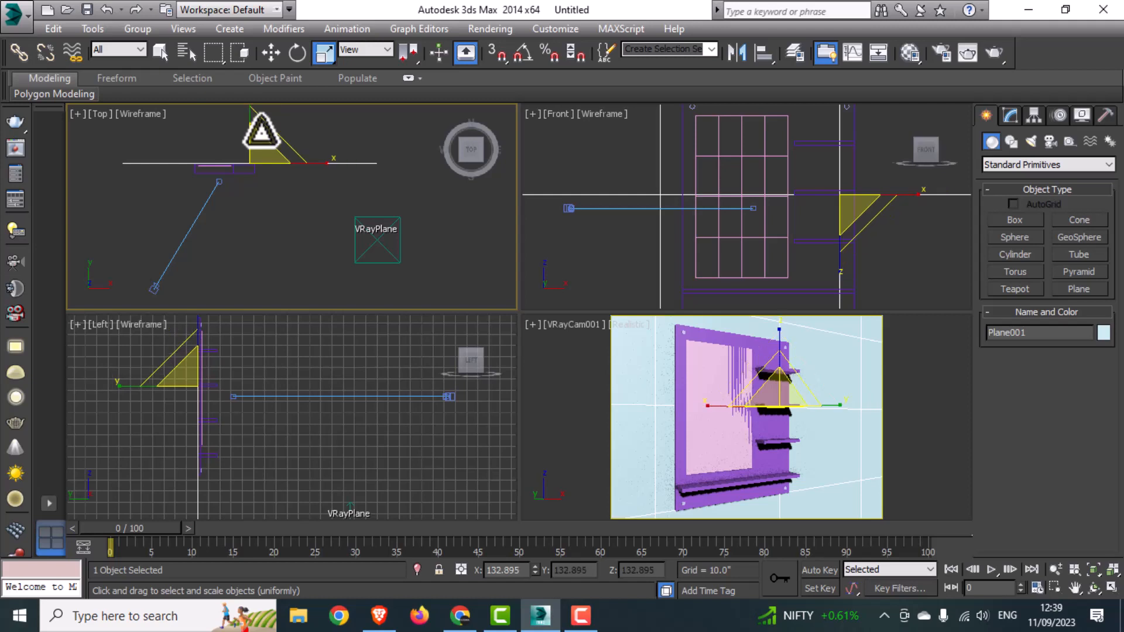
key(Delete)
right_click(759, 463)
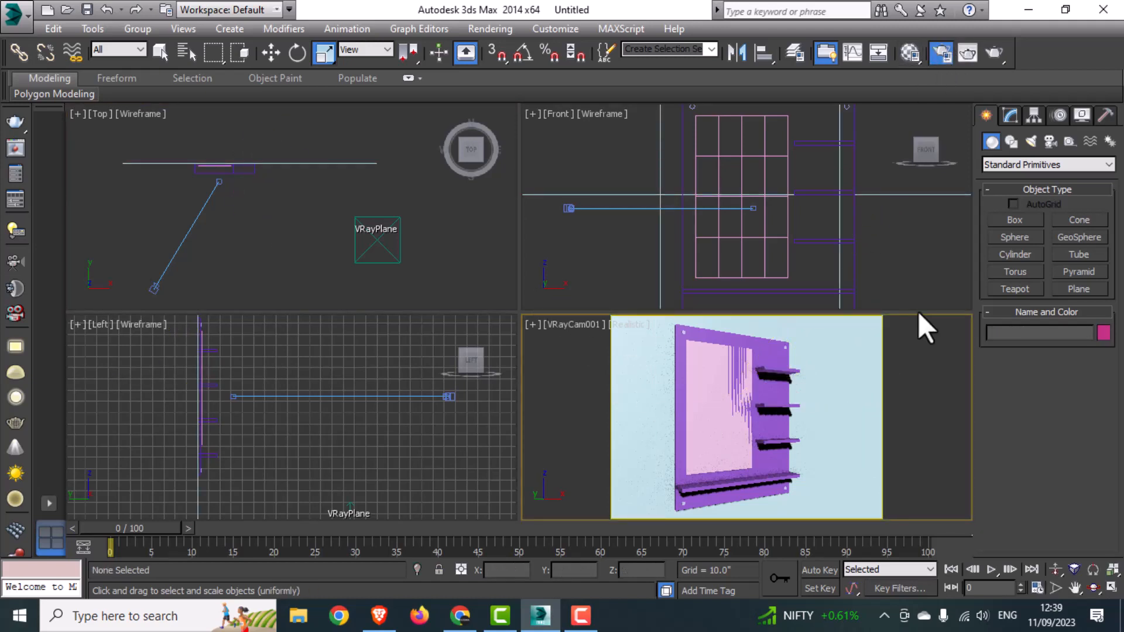
- Set the render output size to 400 wide by 600 high and close the render setup
key(F10)
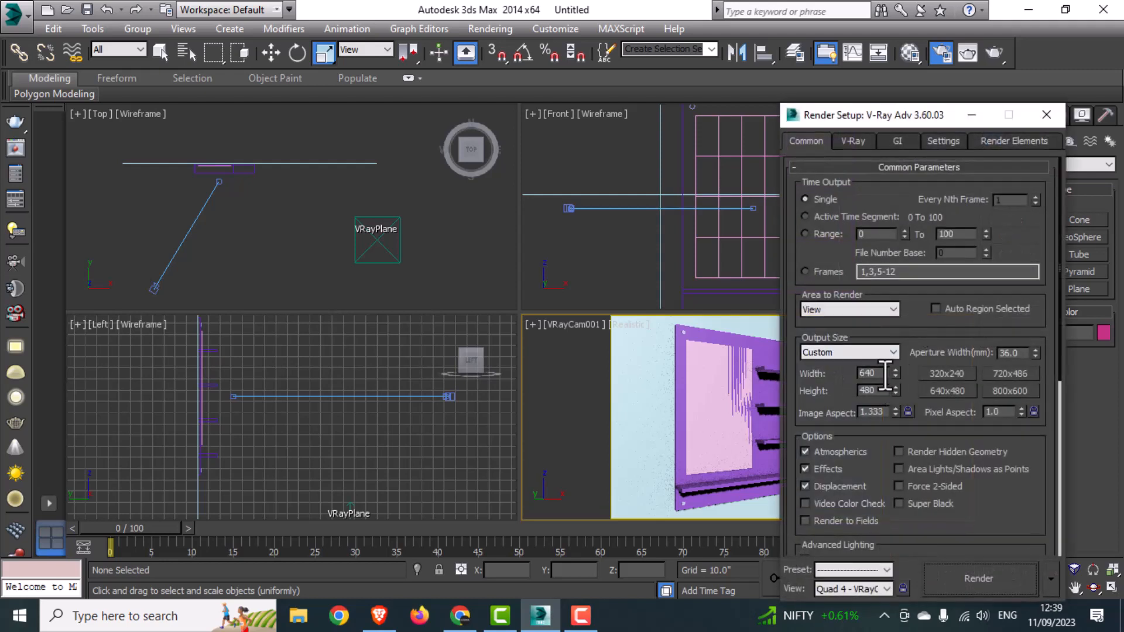
drag(884, 376, 740, 372)
text(400)
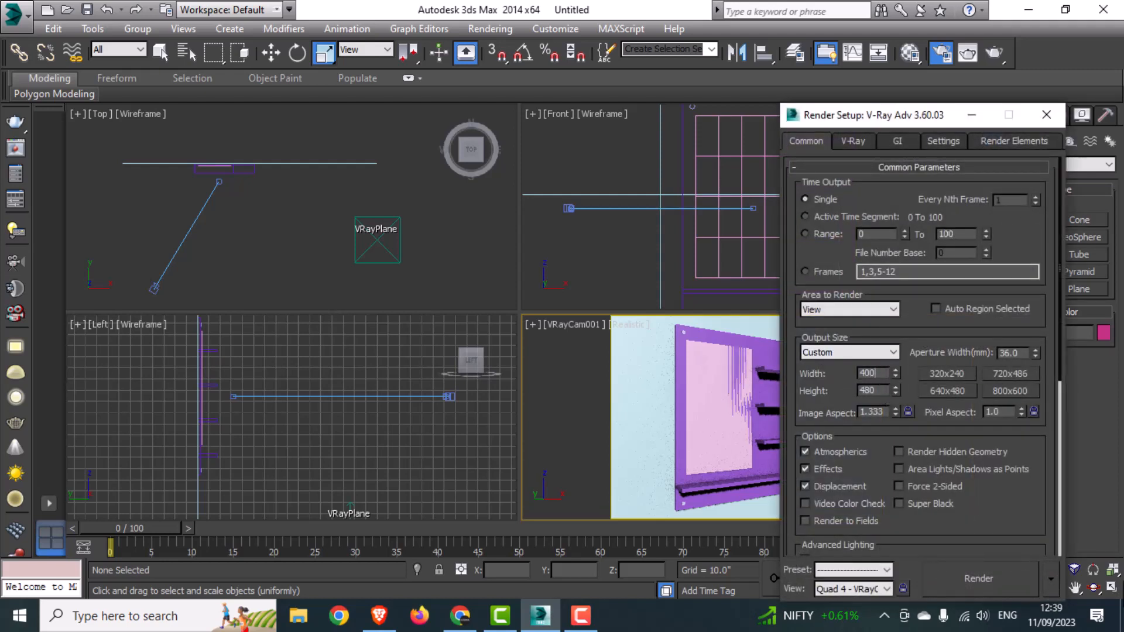
key(Tab)
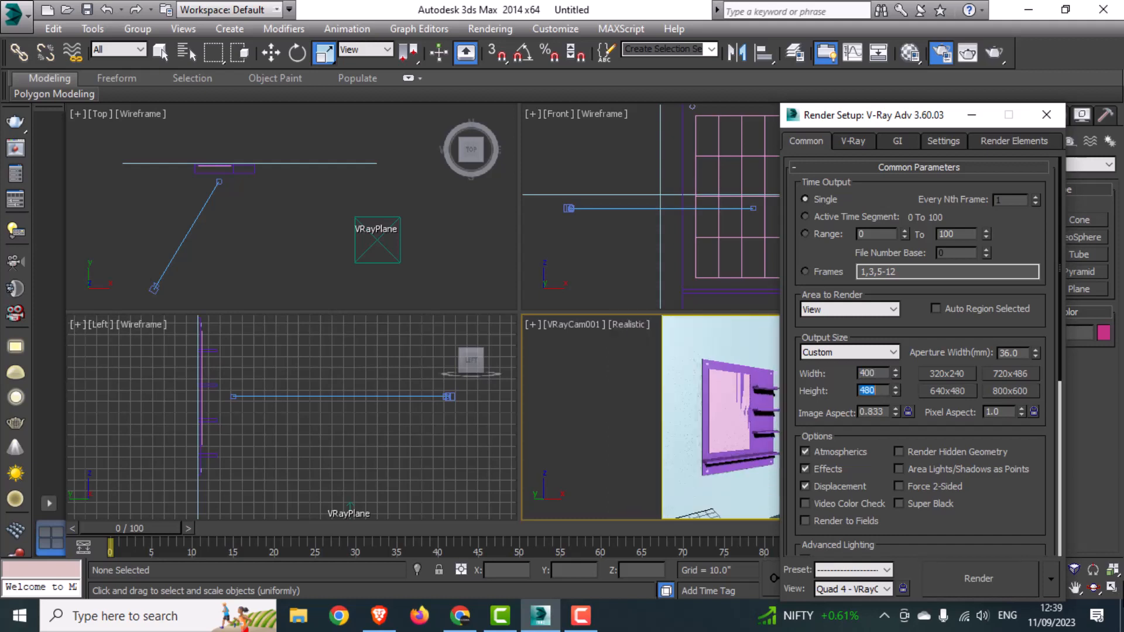
text(600)
key(Tab)
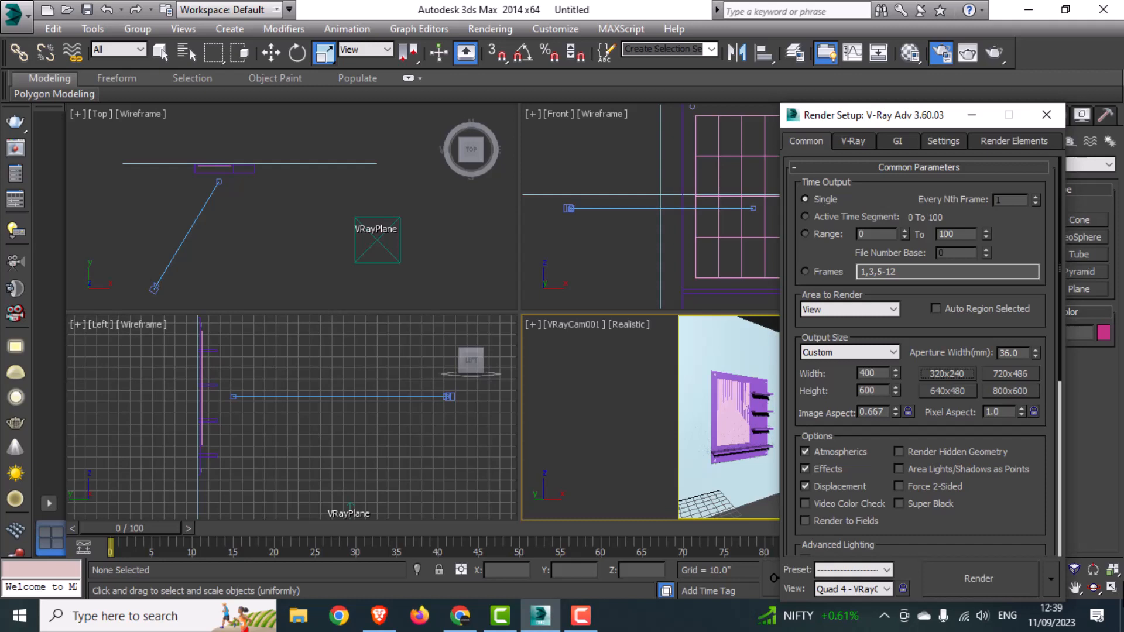
click(1047, 115)
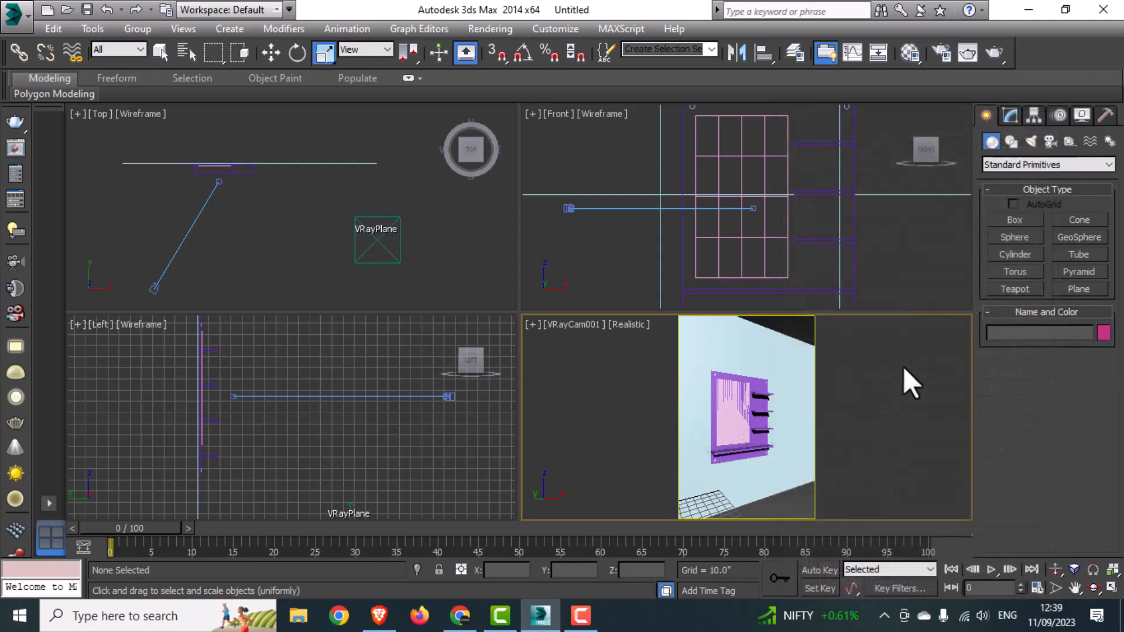
- Pan the camera view slightly and move the camera closer in the Top view, to X about 37.7", Y about -185.8"
middle_drag(694, 464, 708, 459)
click(152, 287)
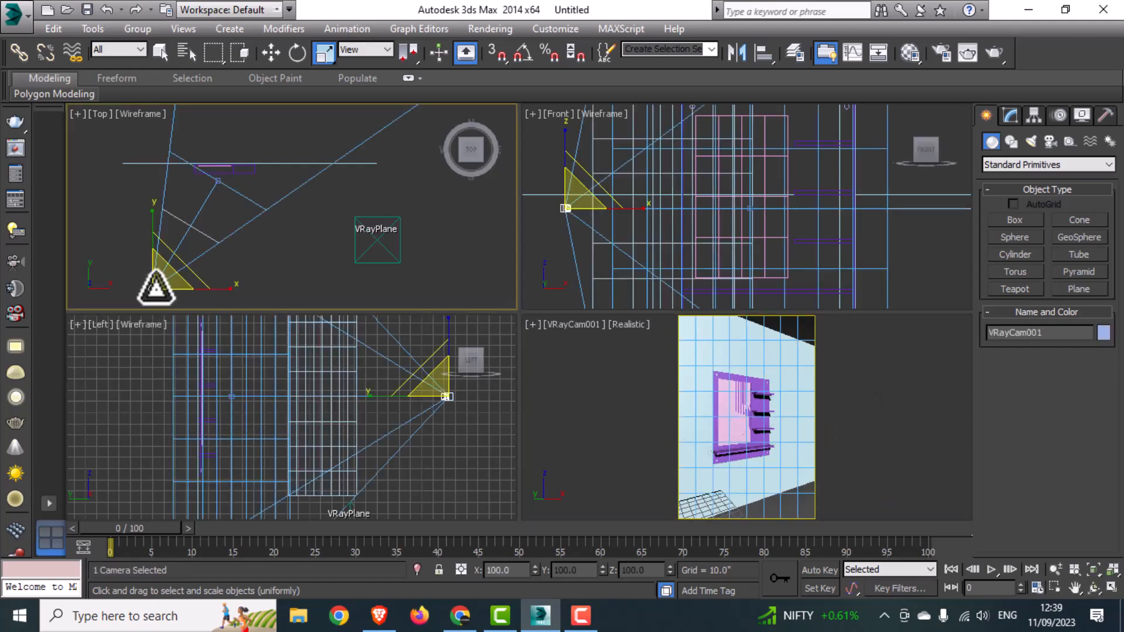
key(w)
drag(147, 295, 178, 273)
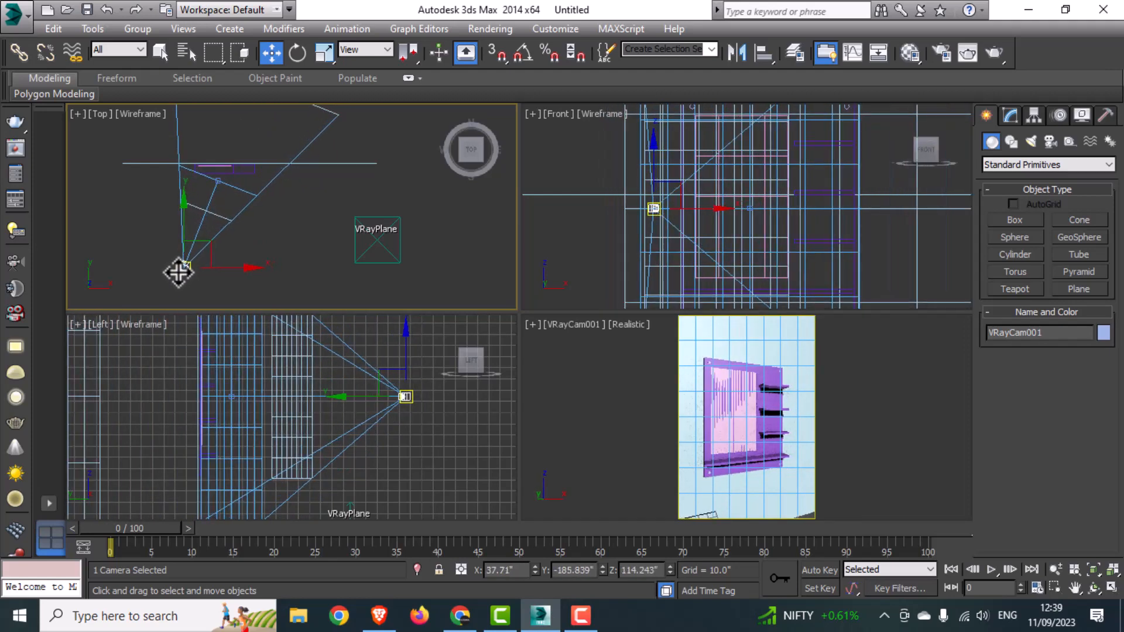
- Scale the wall plane up uniformly to about 192% and maximize the camera view
click(334, 166)
key(r)
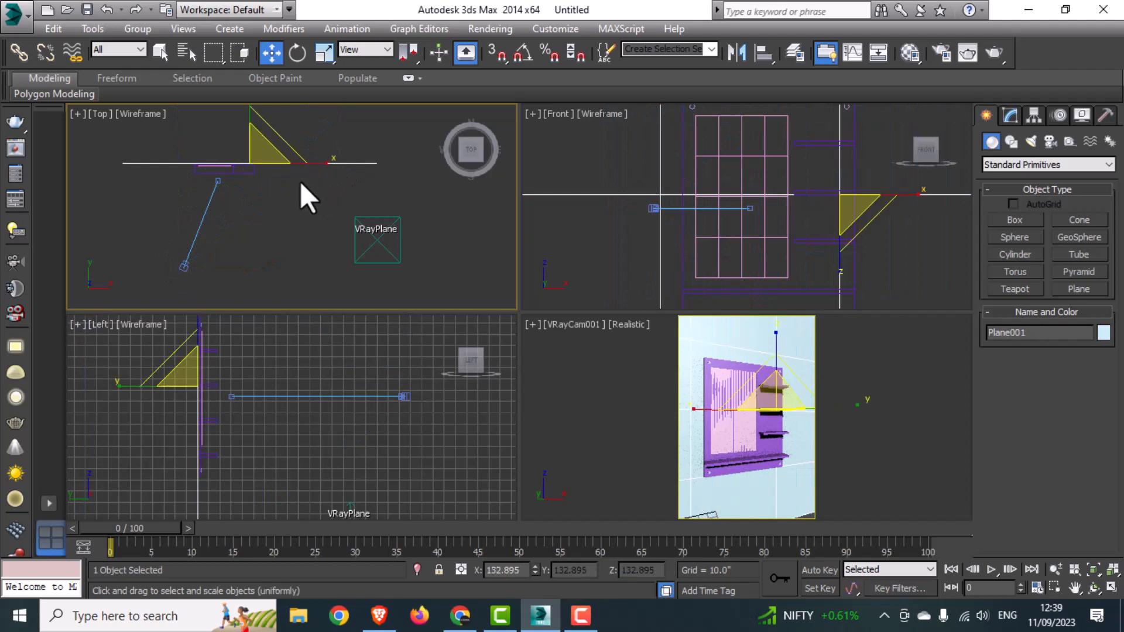
drag(251, 155, 272, 117)
middle_click(711, 379)
key(alt+w)
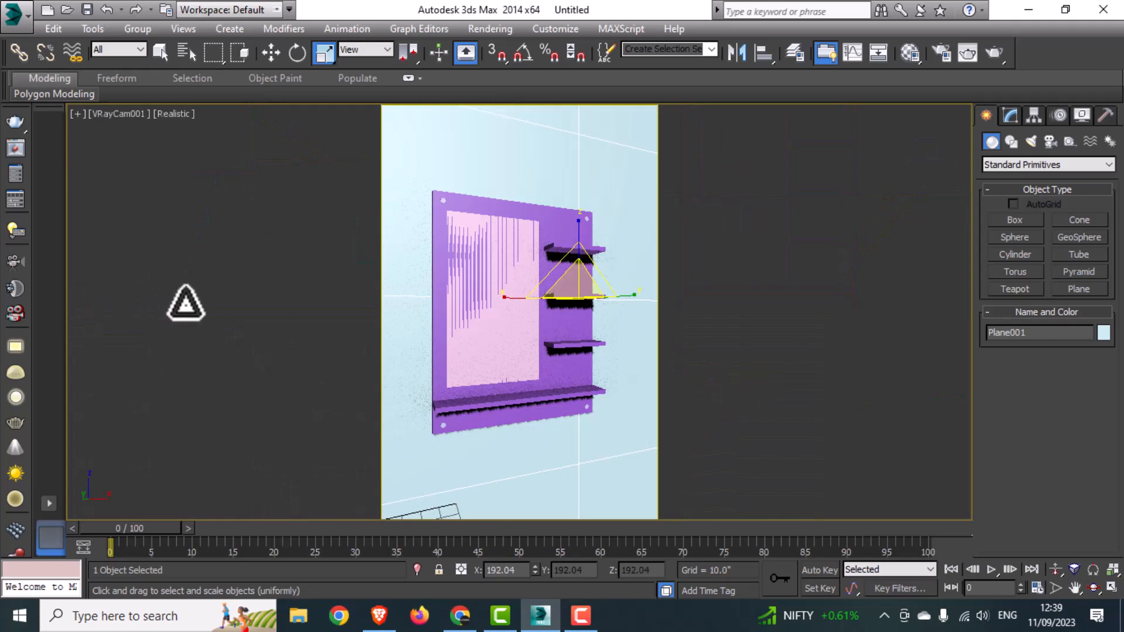
- Give the first V-Ray material a light violet-blue diffuse colour with blue at 218 and assign it to the wall plane
key(w)
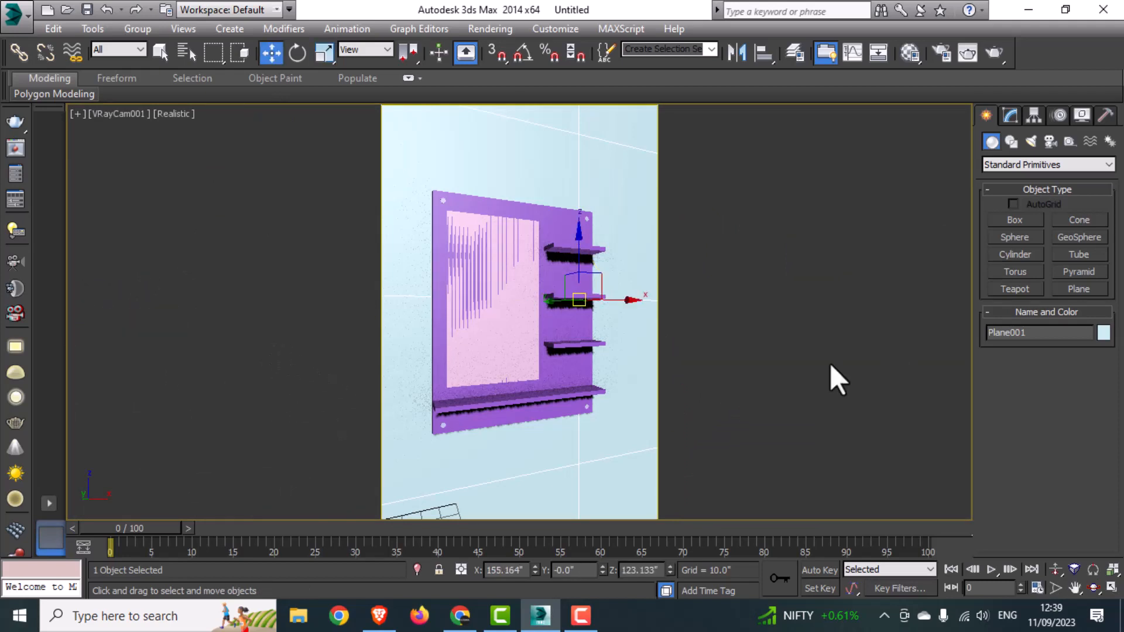
click(847, 316)
click(912, 56)
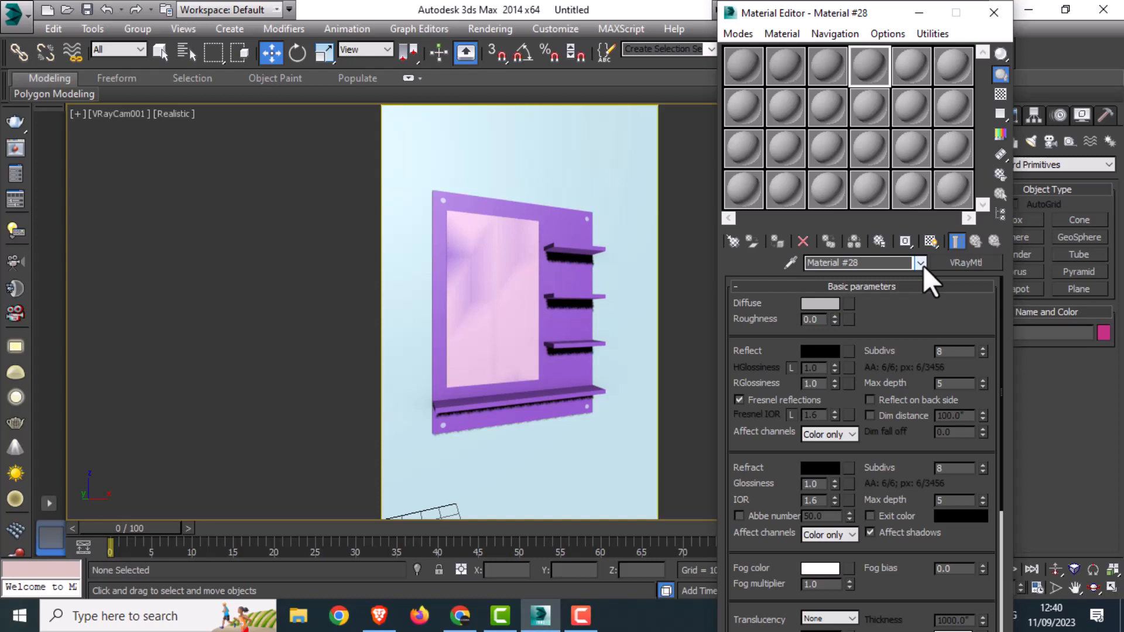
click(738, 72)
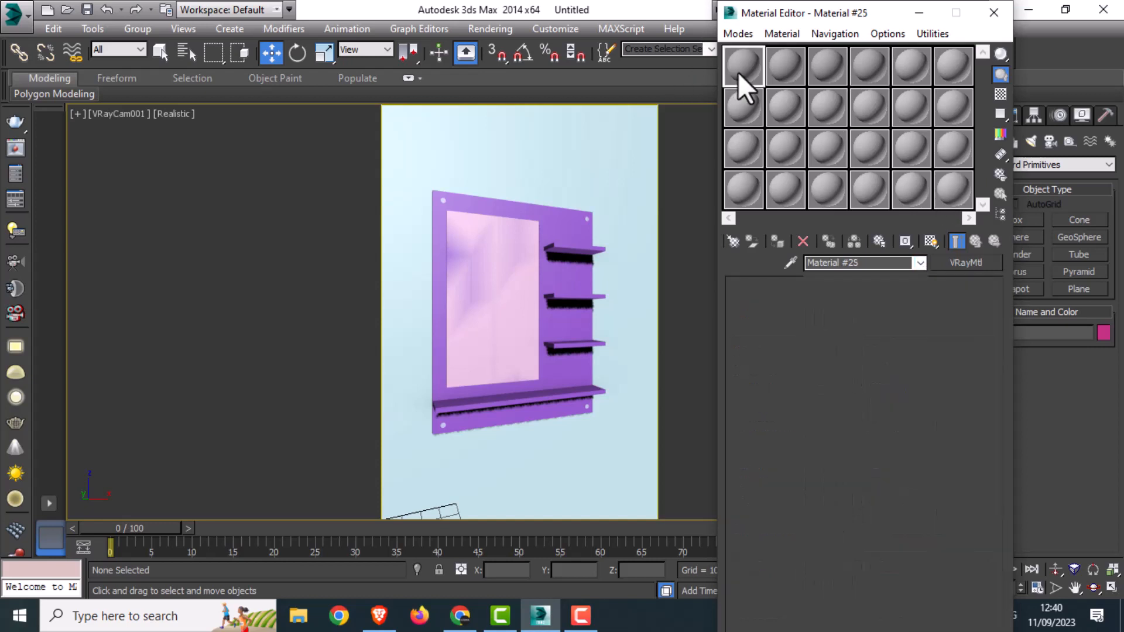
click(831, 304)
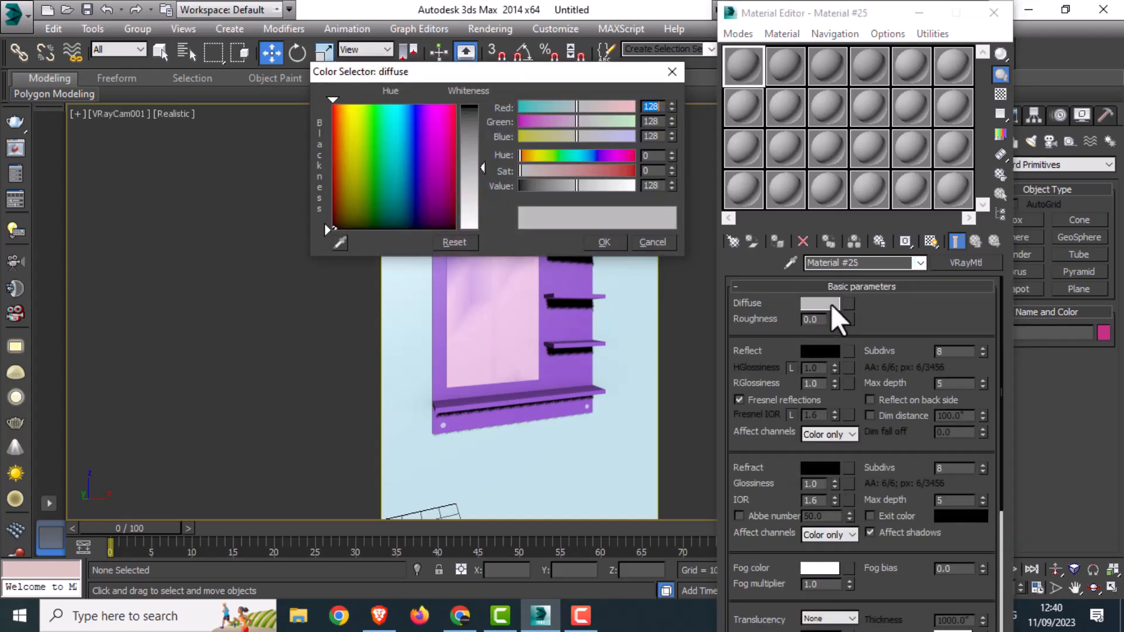
drag(606, 133, 616, 143)
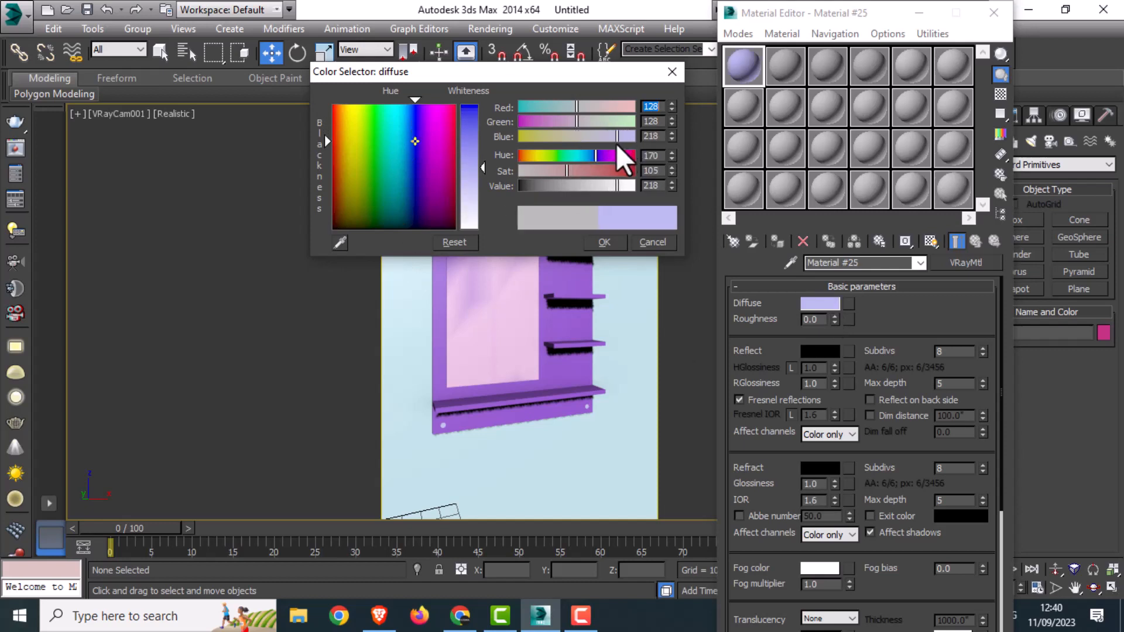
click(622, 261)
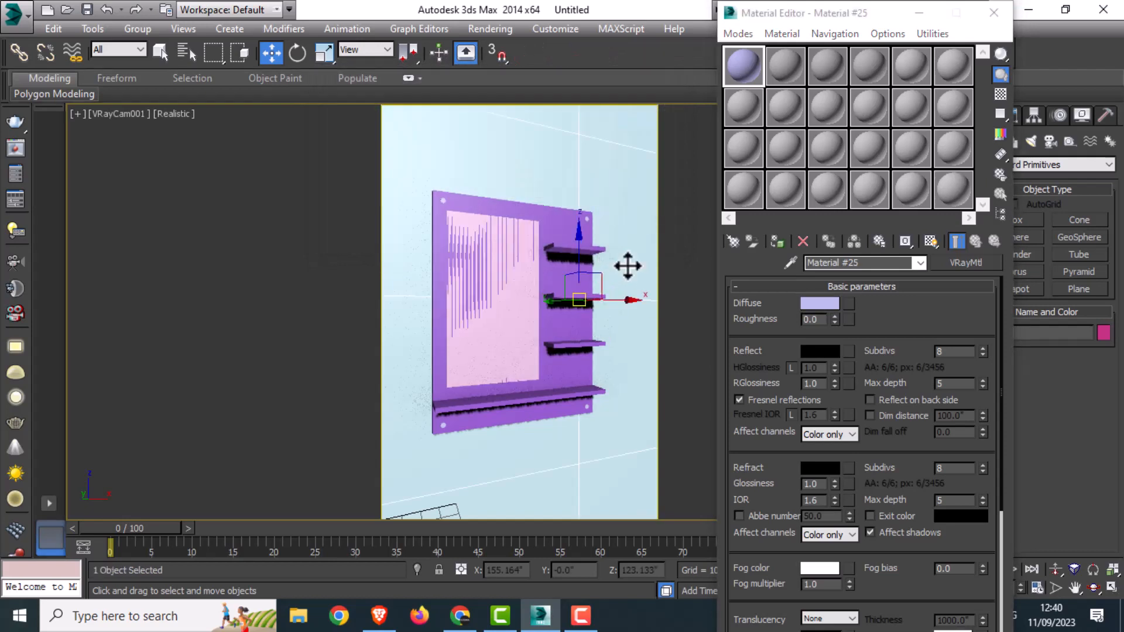
click(780, 241)
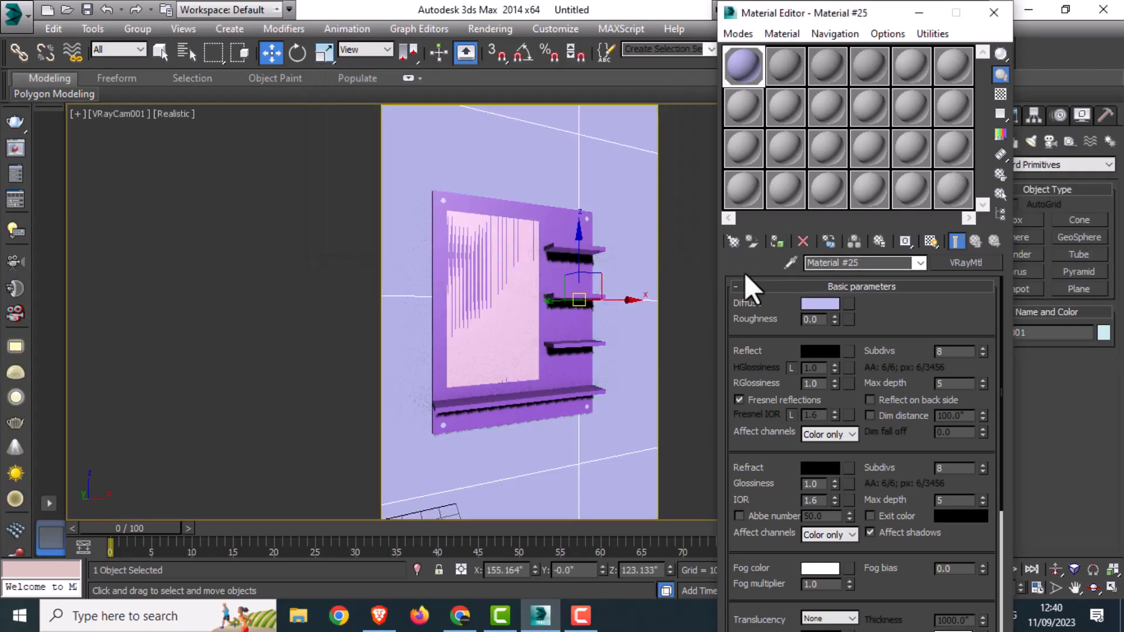
- Set the diffuse colour of the second V-Ray material to white
click(780, 71)
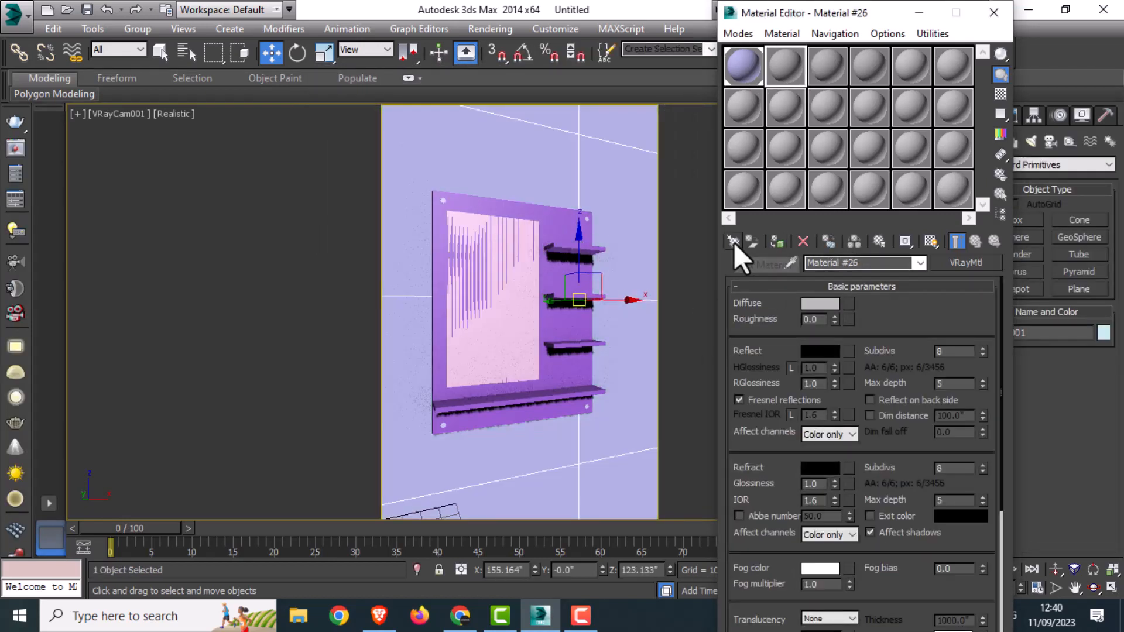
click(819, 303)
drag(469, 171, 469, 228)
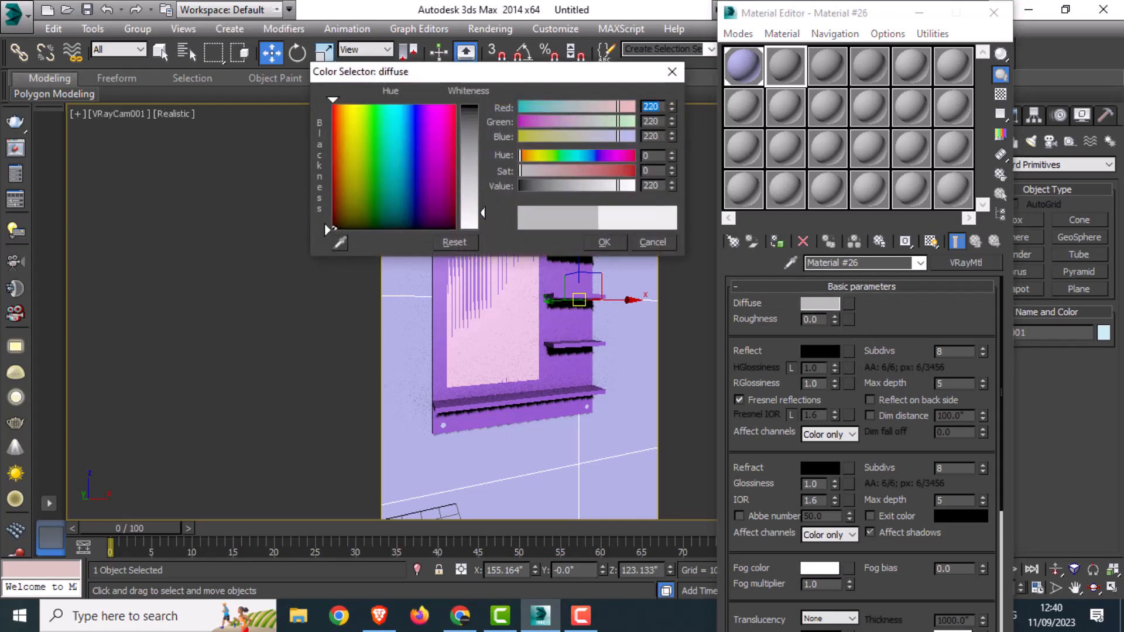
click(603, 243)
- Assign the white material to the back panel, the three small shelves and the long bottom shelf
click(437, 322)
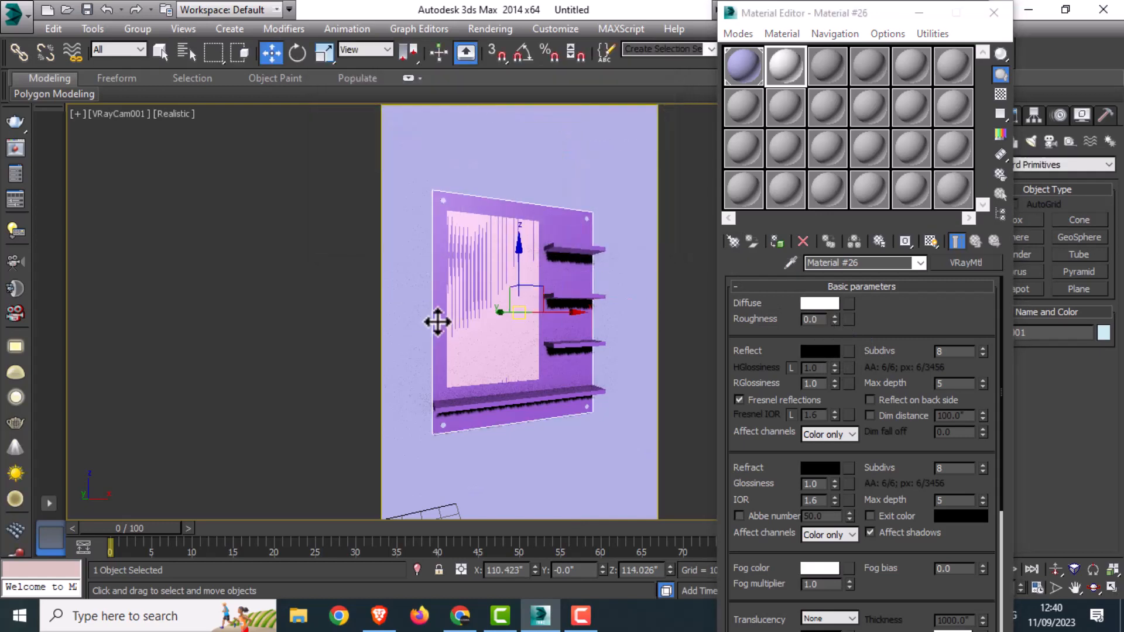
ctrl+click(589, 251)
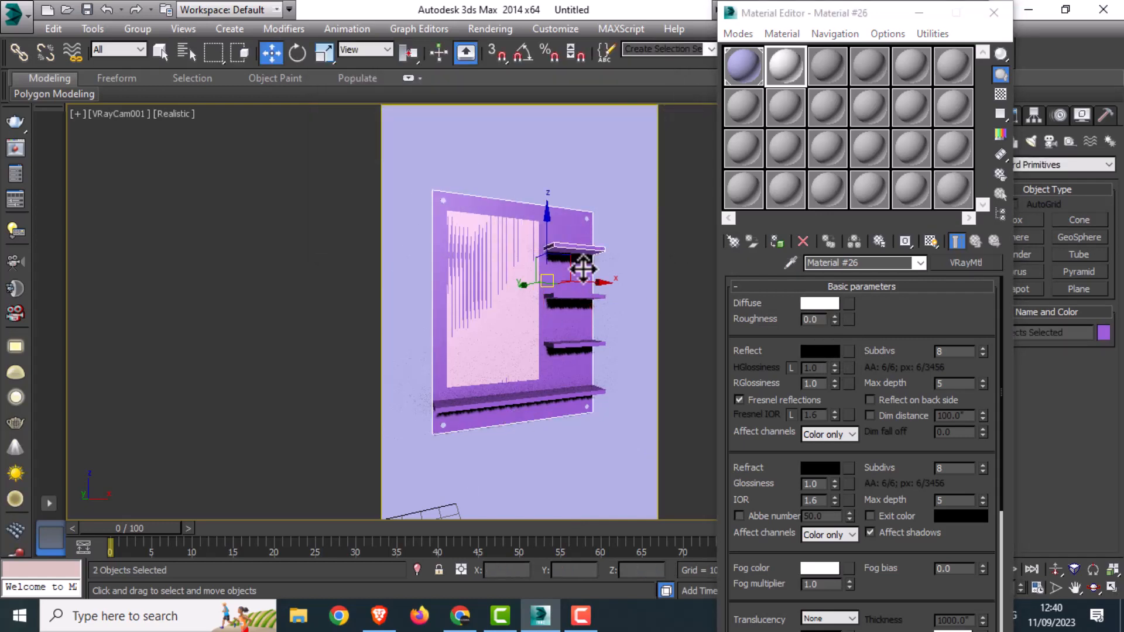
ctrl+click(576, 298)
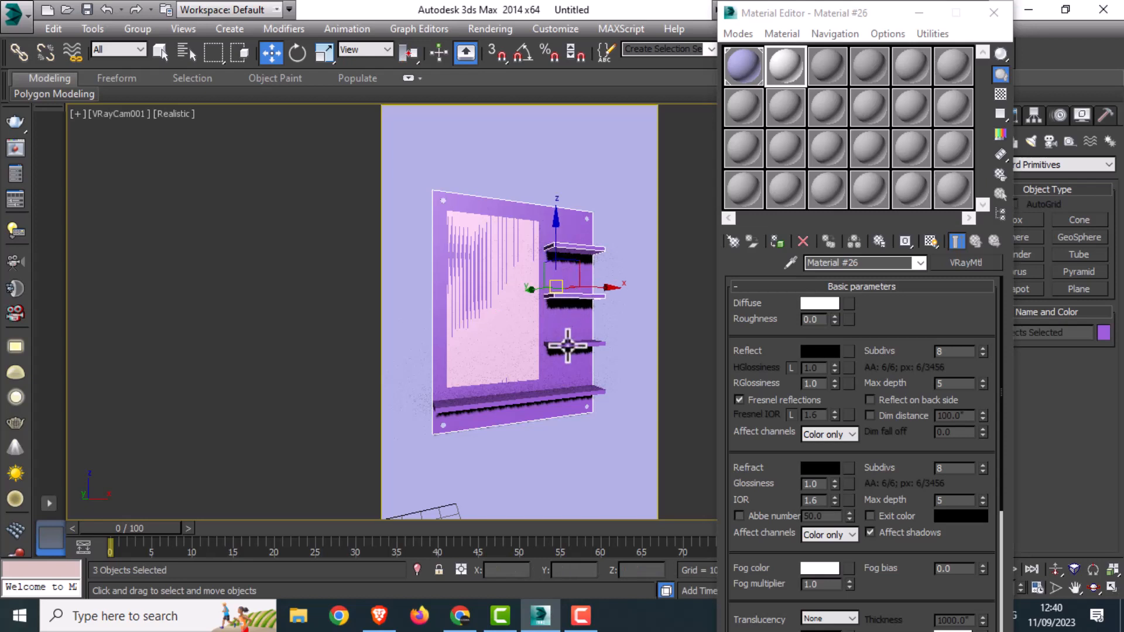
ctrl+click(567, 345)
ctrl+click(552, 396)
click(776, 242)
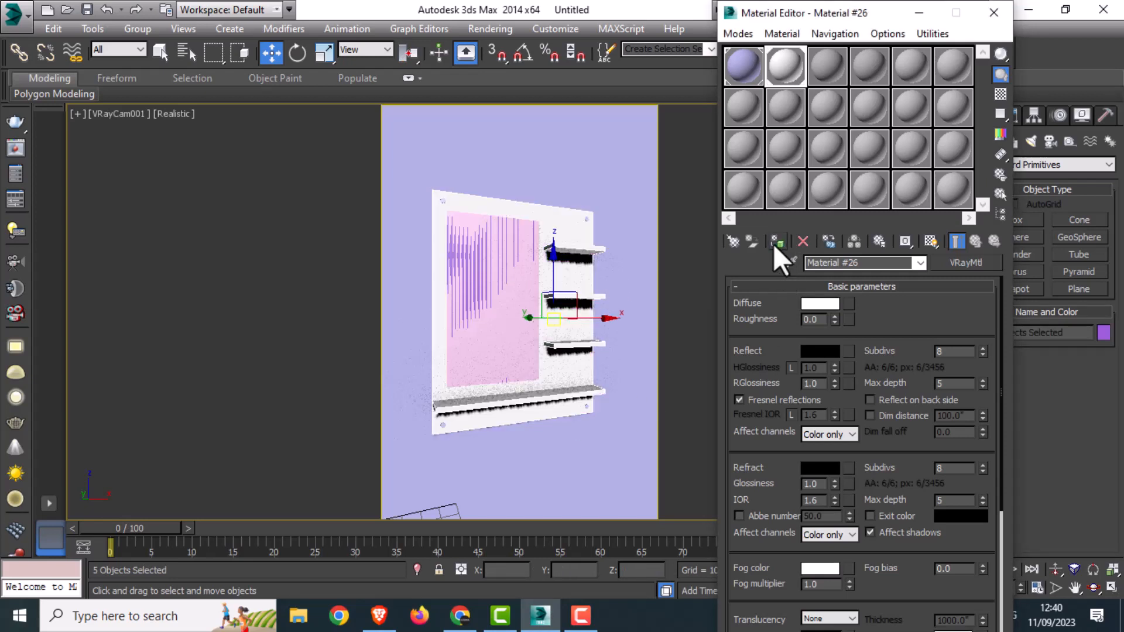
- In the Perspective view, assign the white material to the raised front panel behind the pink plane
middle_click(512, 412)
key(p)
scroll(547, 437, up, 10)
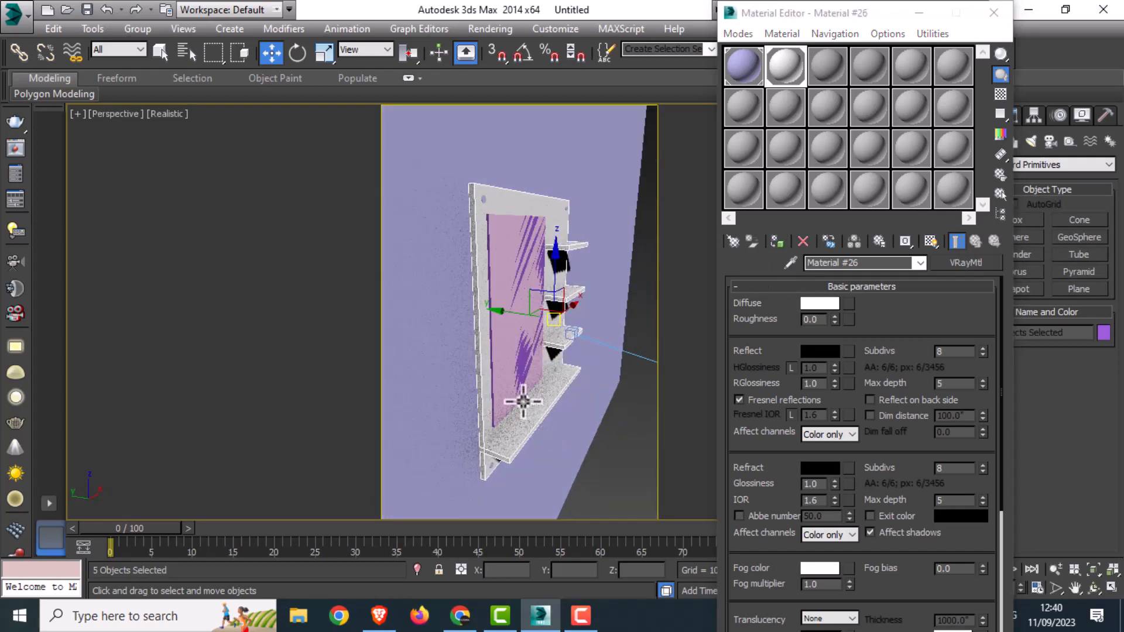
scroll(555, 353, down, 2)
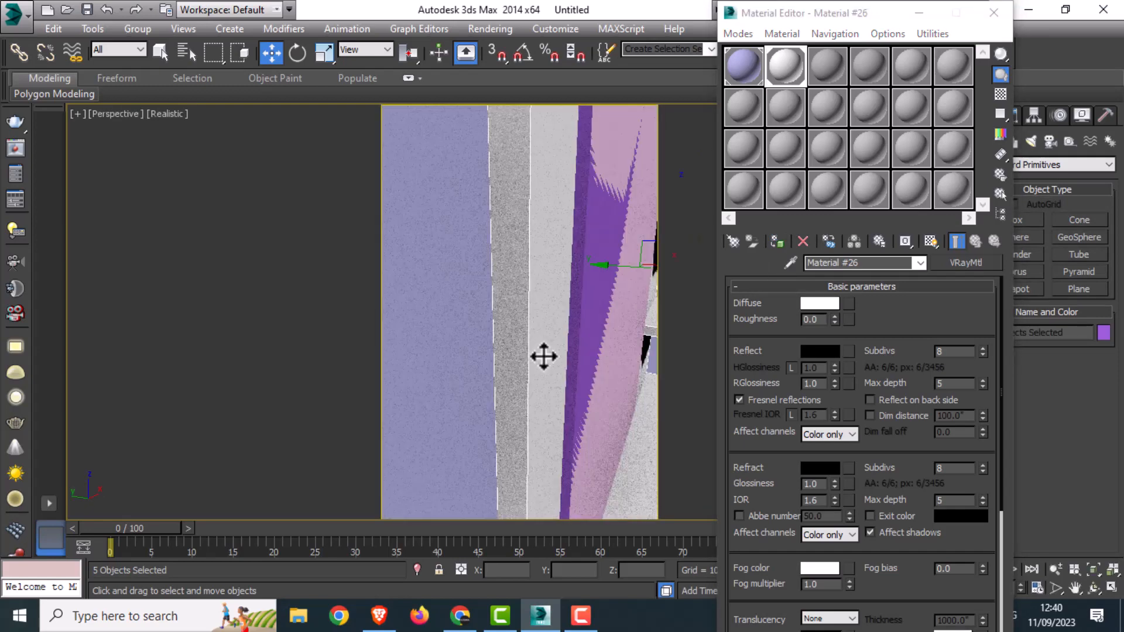
click(572, 327)
scroll(585, 281, down, 5)
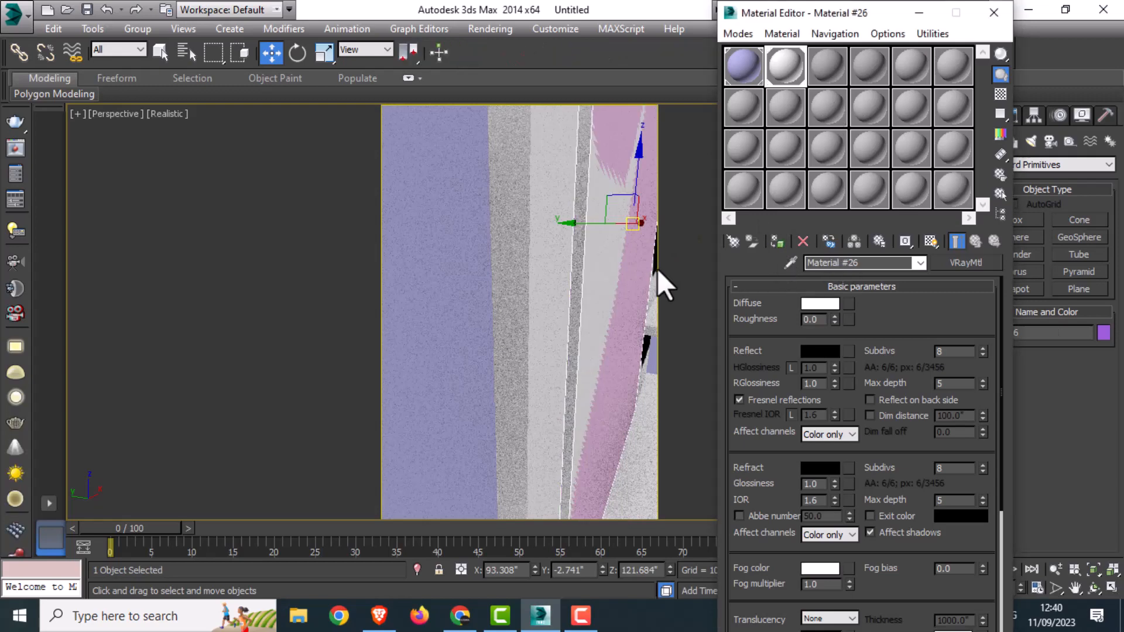
- Select all four corner discs of the back panel together
alt+middle_drag(612, 314, 565, 182)
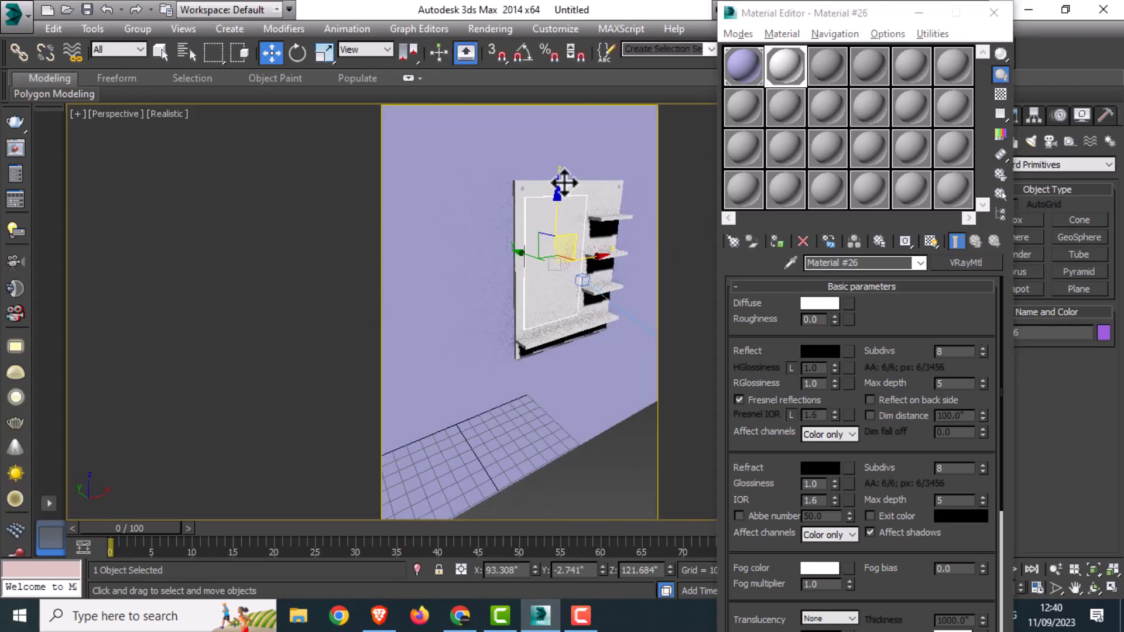
scroll(503, 205, up, 3)
click(496, 193)
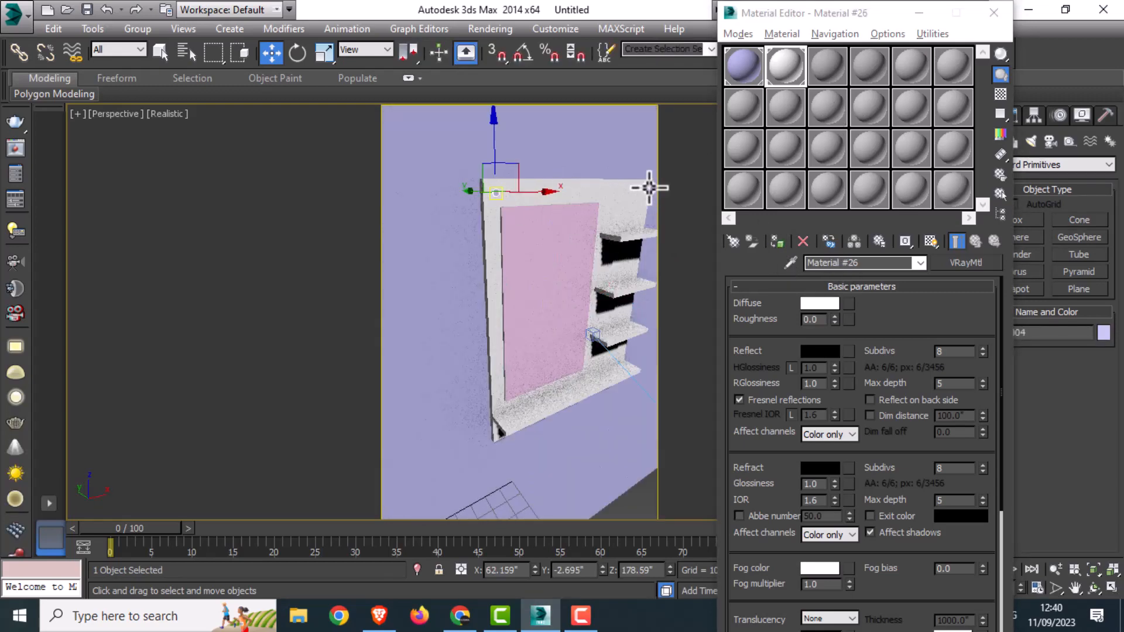
ctrl+click(600, 335)
scroll(489, 393, up, 6)
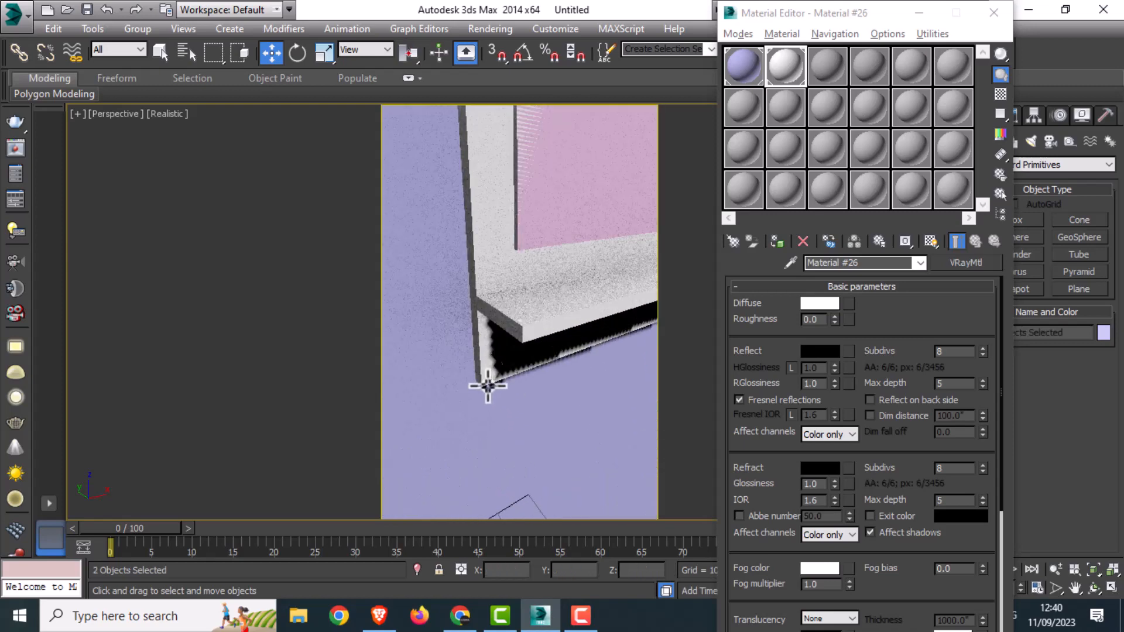
scroll(501, 416, down, 4)
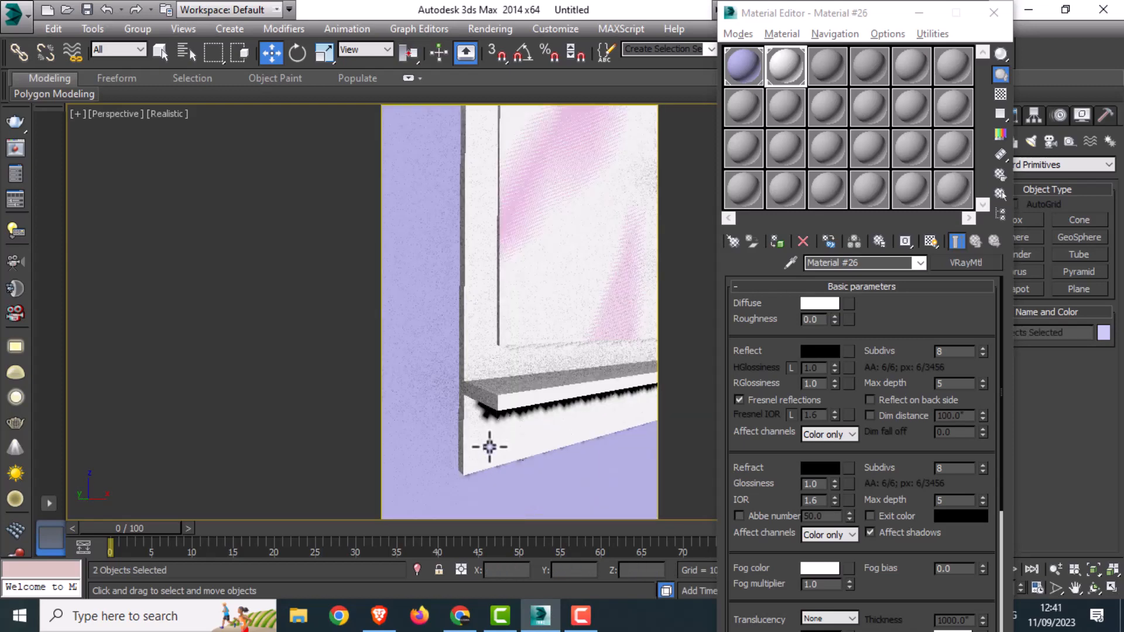
middle_drag(490, 447, 396, 430)
ctrl+click(543, 387)
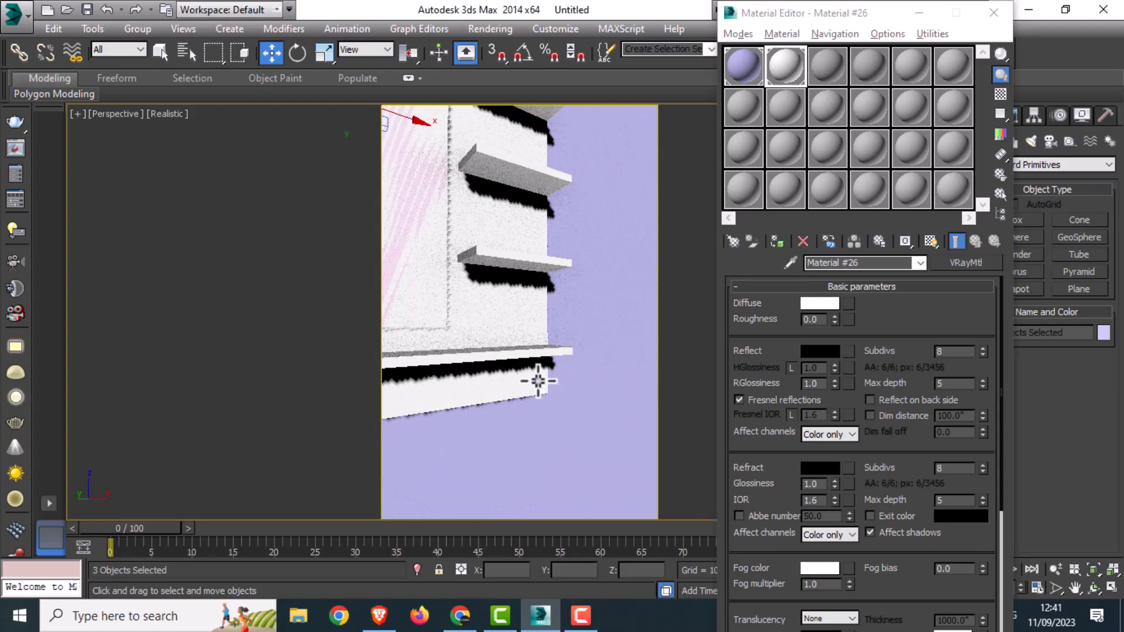
ctrl+click(539, 384)
- Set the third V-Ray material's diffuse colour to black and its reflection colour to white
click(818, 73)
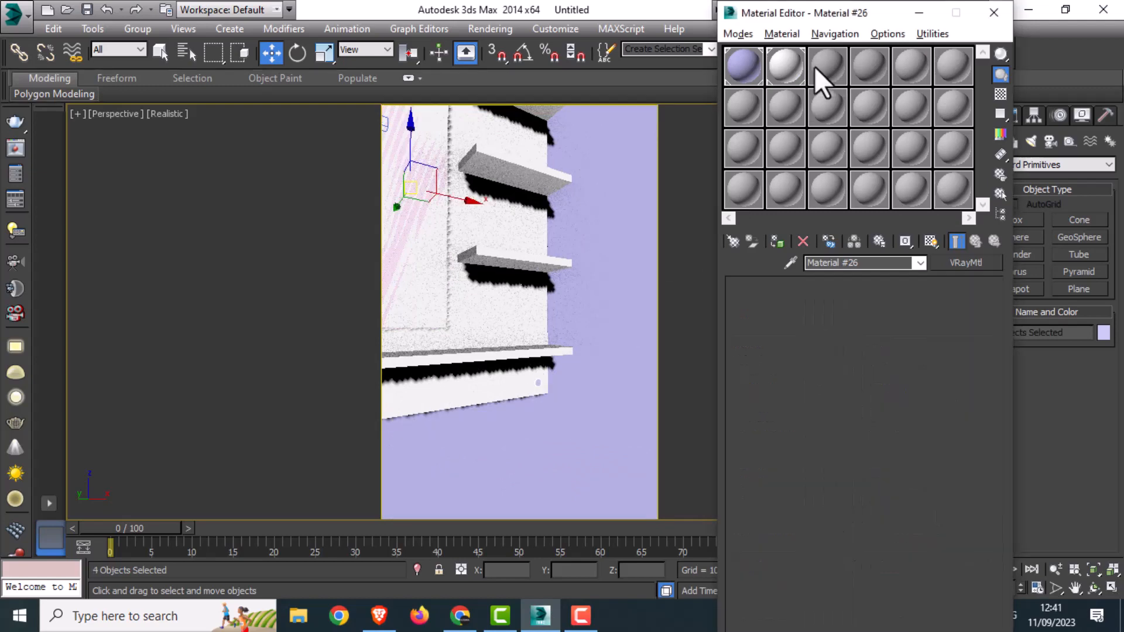
click(820, 303)
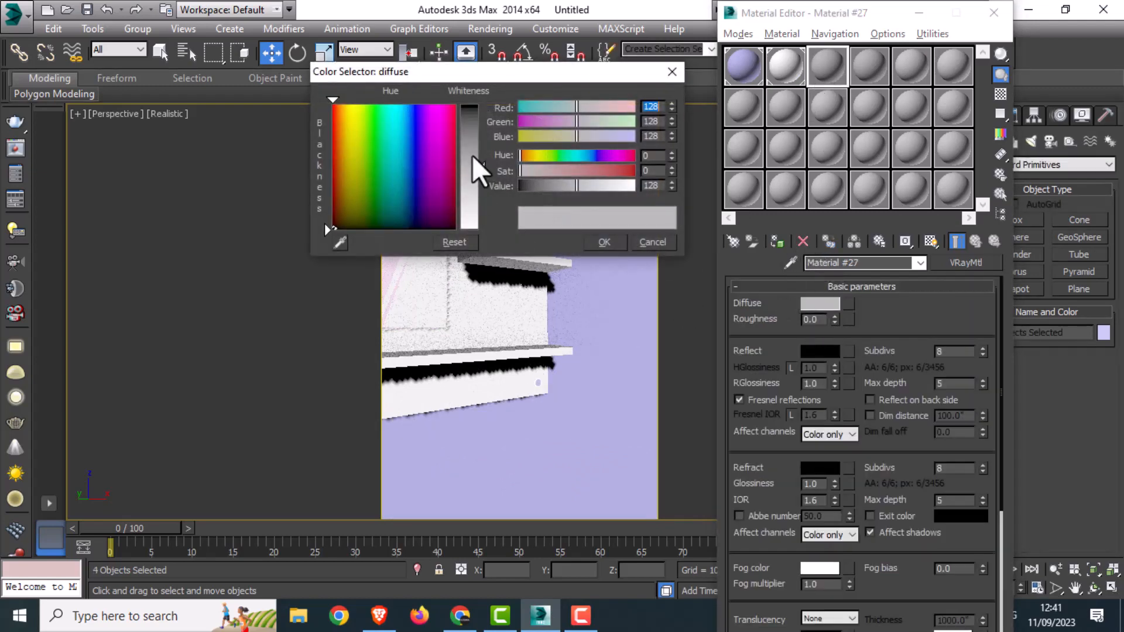
drag(480, 173, 472, 142)
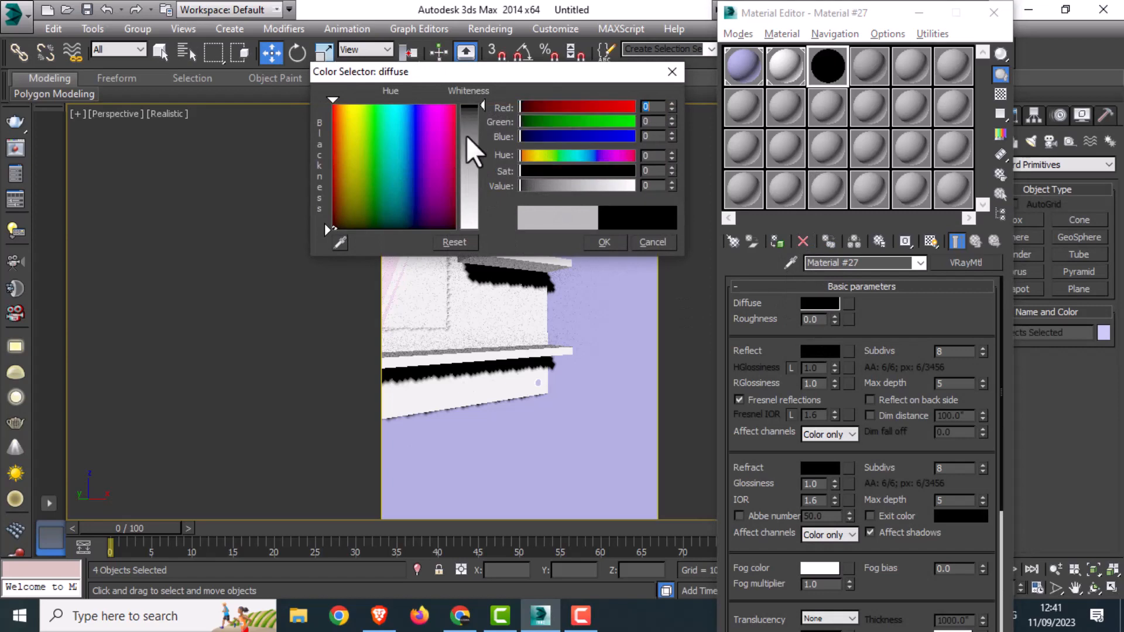
click(607, 244)
click(821, 351)
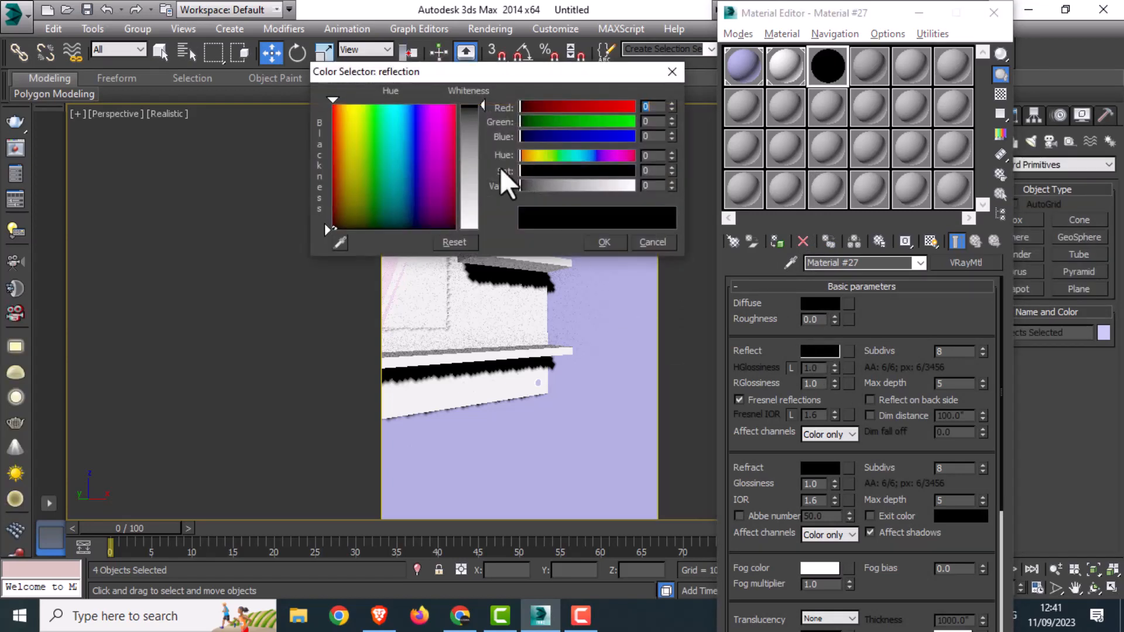
drag(489, 115, 483, 229)
click(609, 243)
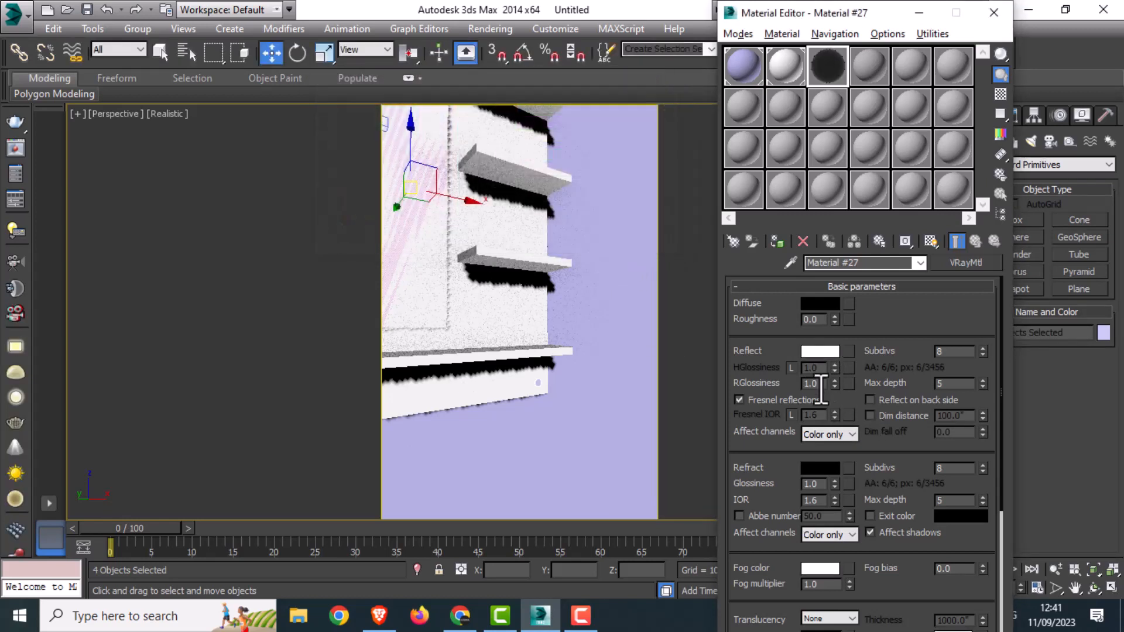
- Set the third material's RGlossiness to 0.95, Max depth to 7 and Fresnel IOR to 25, and assign it to the corner discs
text(0.95)
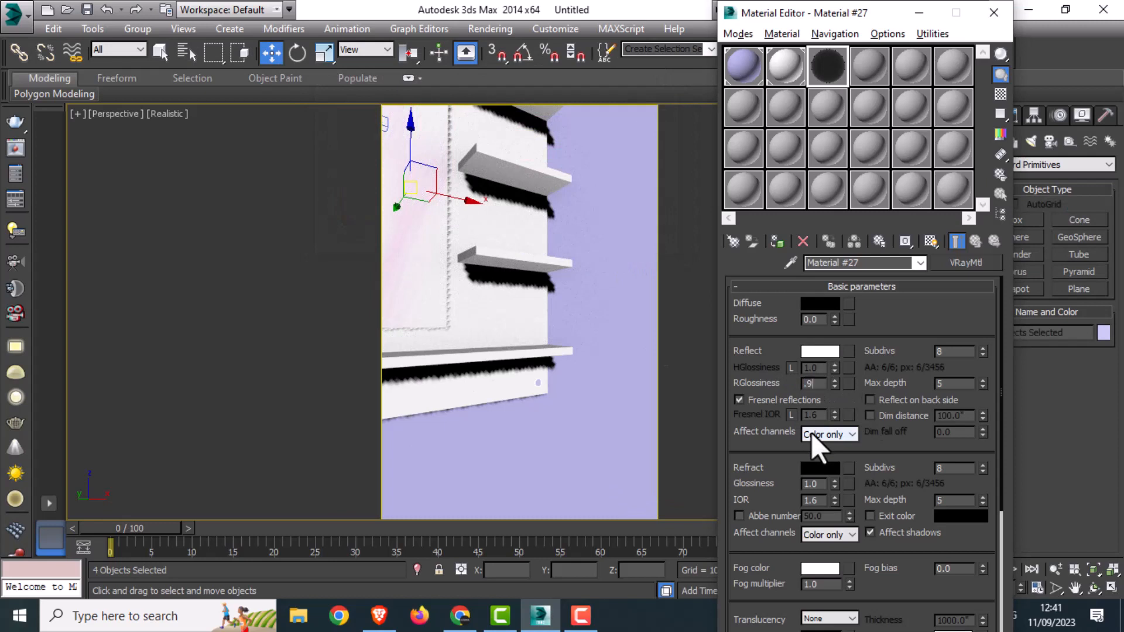
key(Return)
click(946, 384)
click(792, 414)
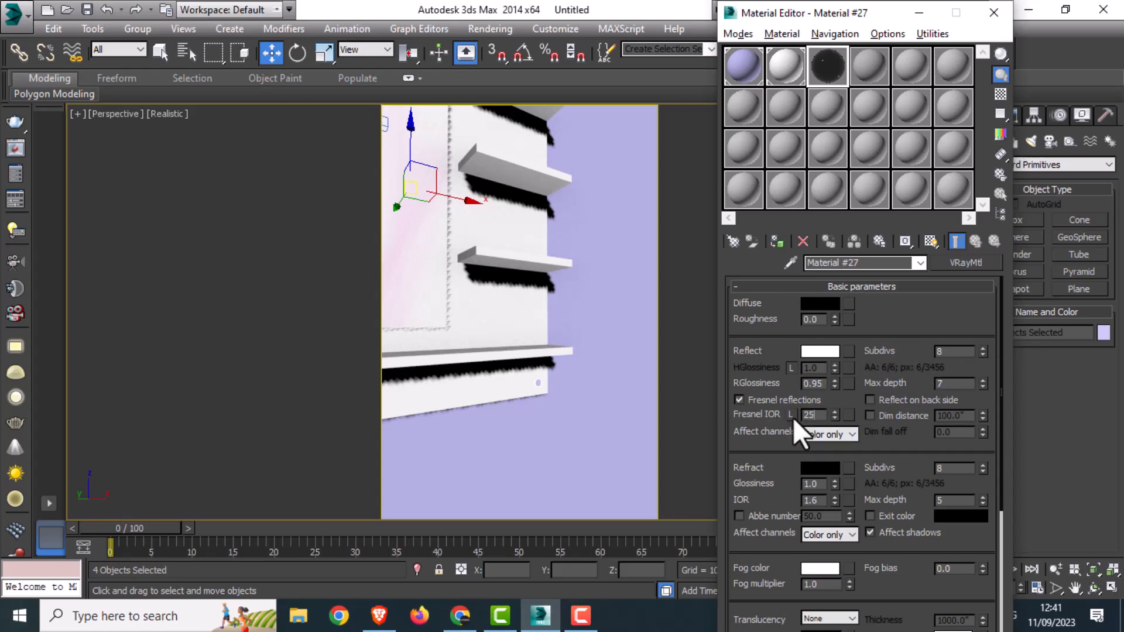
click(777, 241)
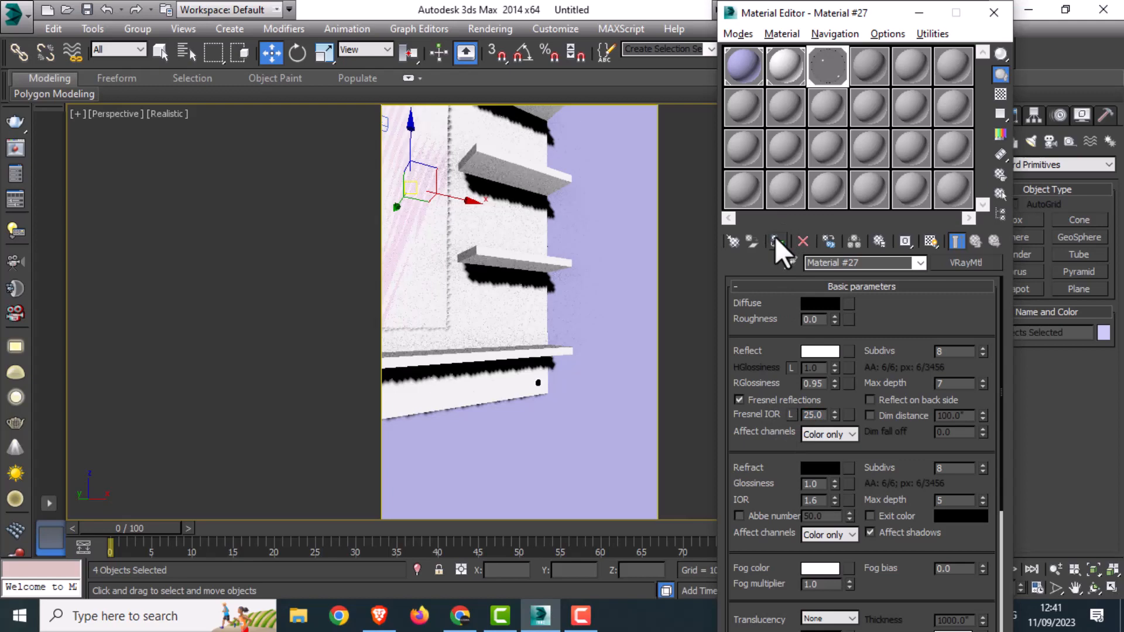
- Group the four corner discs under the default group name
click(138, 28)
click(172, 54)
click(577, 333)
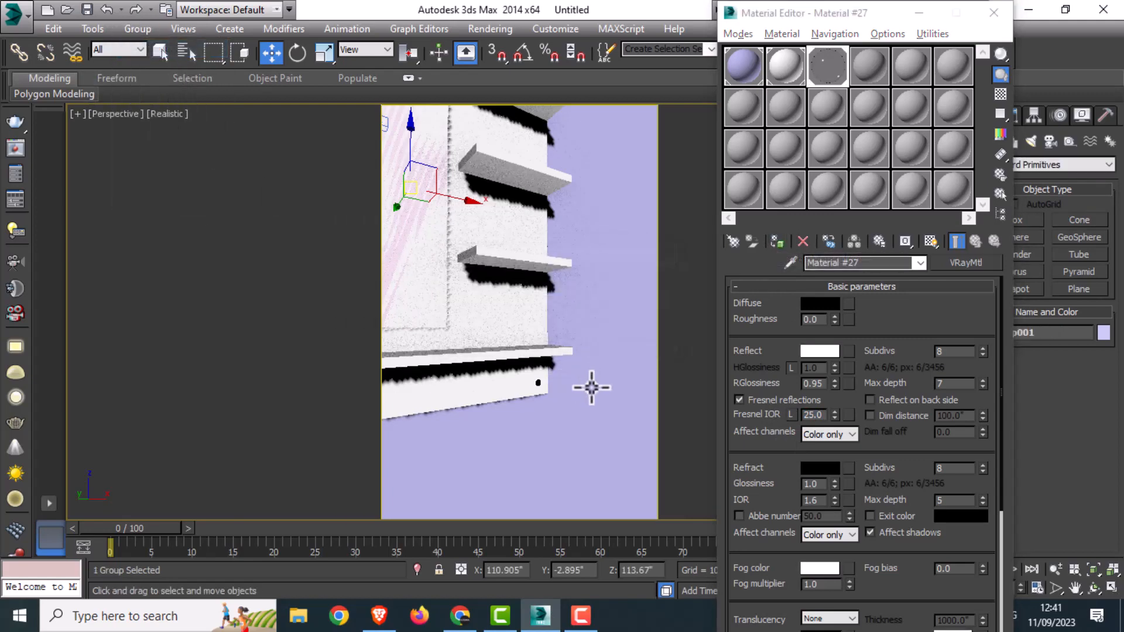
- Set the fourth V-Ray material's diffuse colour to black and its reflection colour to white
middle_drag(442, 341, 567, 420)
scroll(532, 387, down, 2)
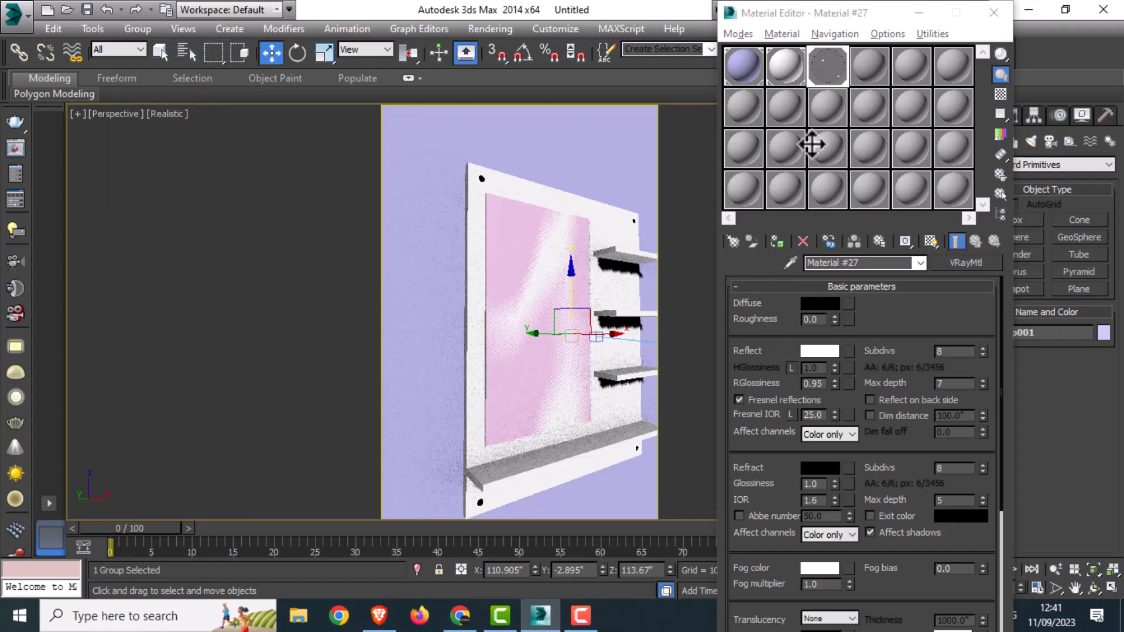
click(880, 69)
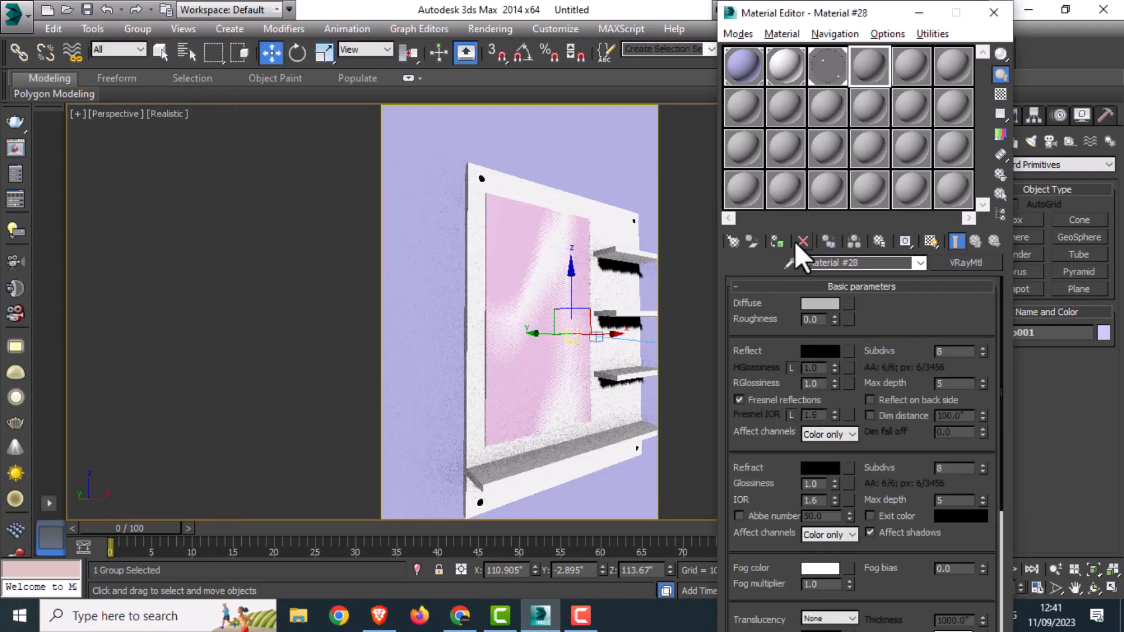
click(824, 304)
drag(479, 167, 479, 105)
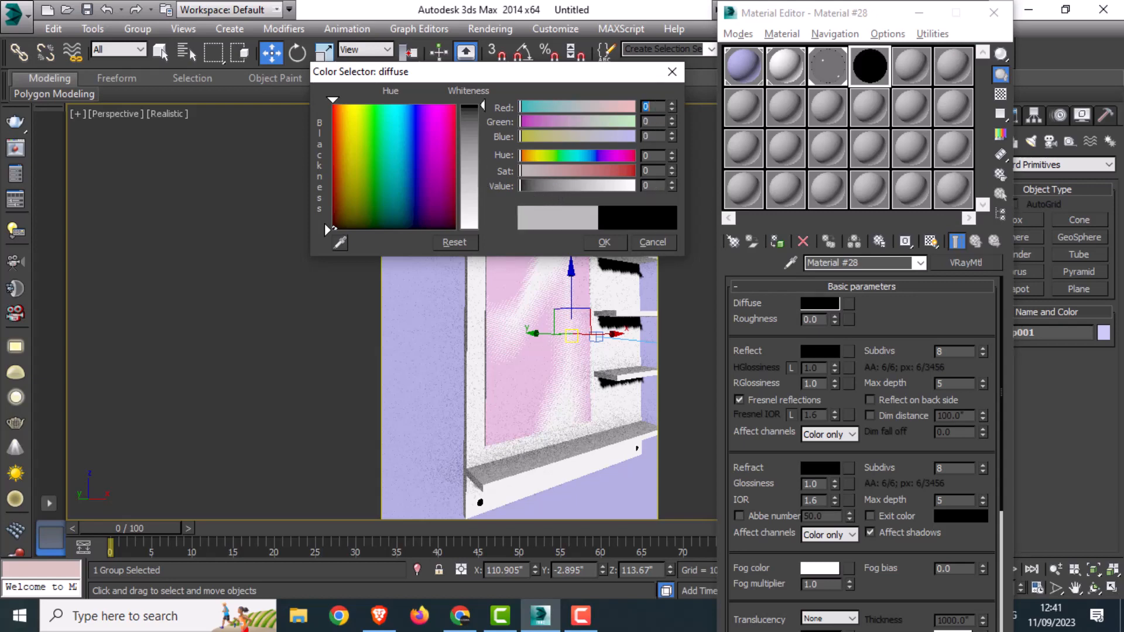
click(605, 241)
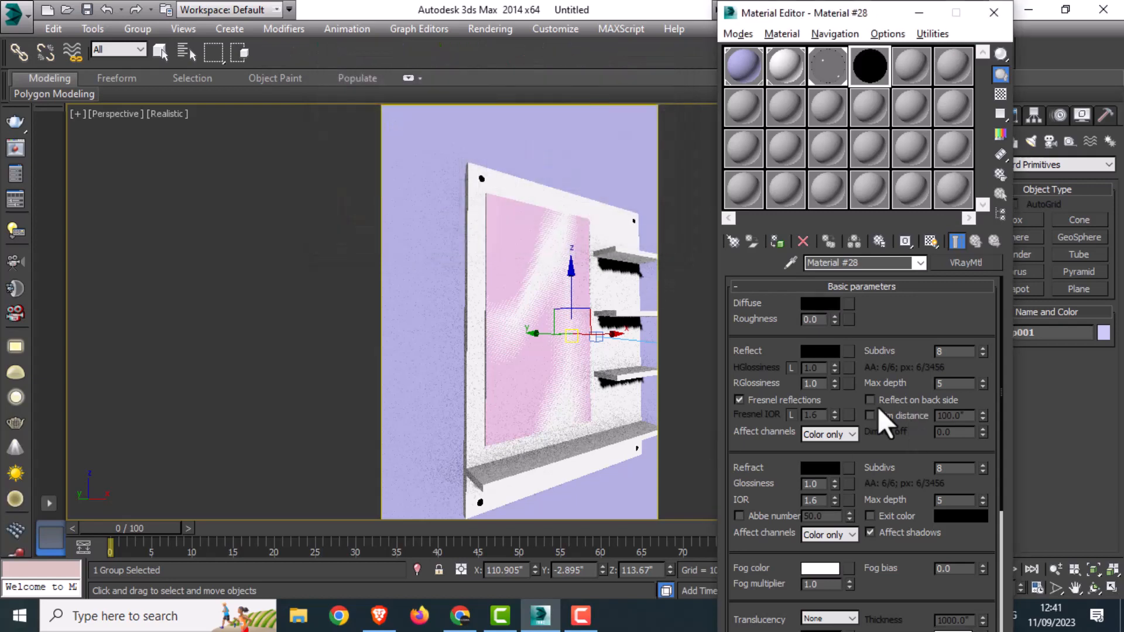
click(821, 352)
drag(464, 114, 469, 229)
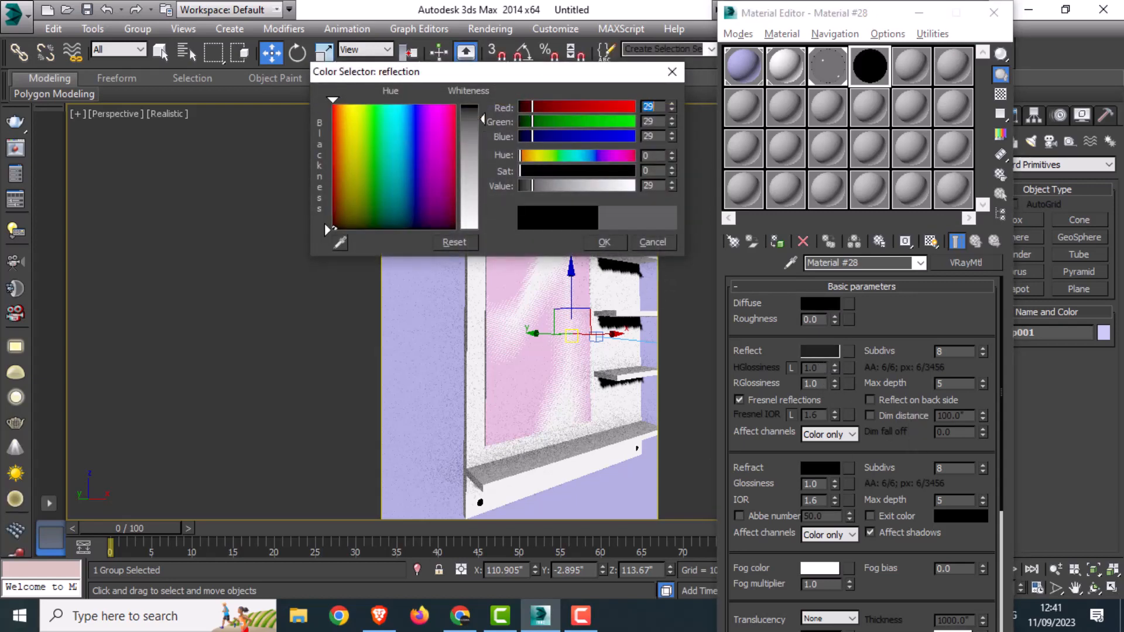
click(603, 241)
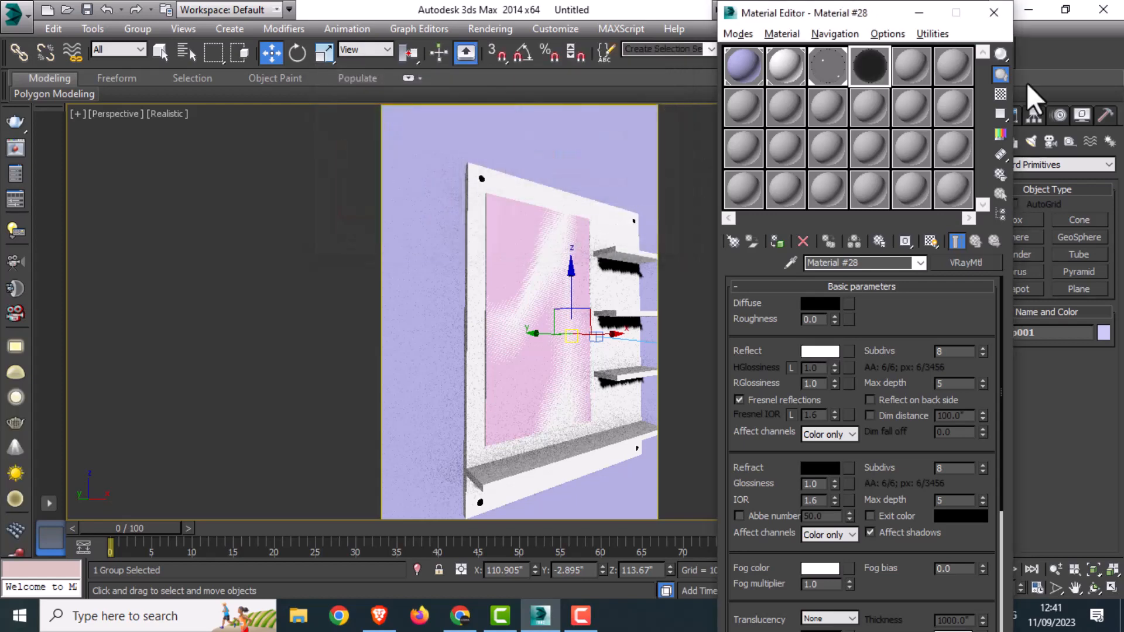
- Turn off Fresnel reflections for the fourth material, previewing it enlarged on a checkered background, and select the front plane
click(1002, 96)
double_click(861, 66)
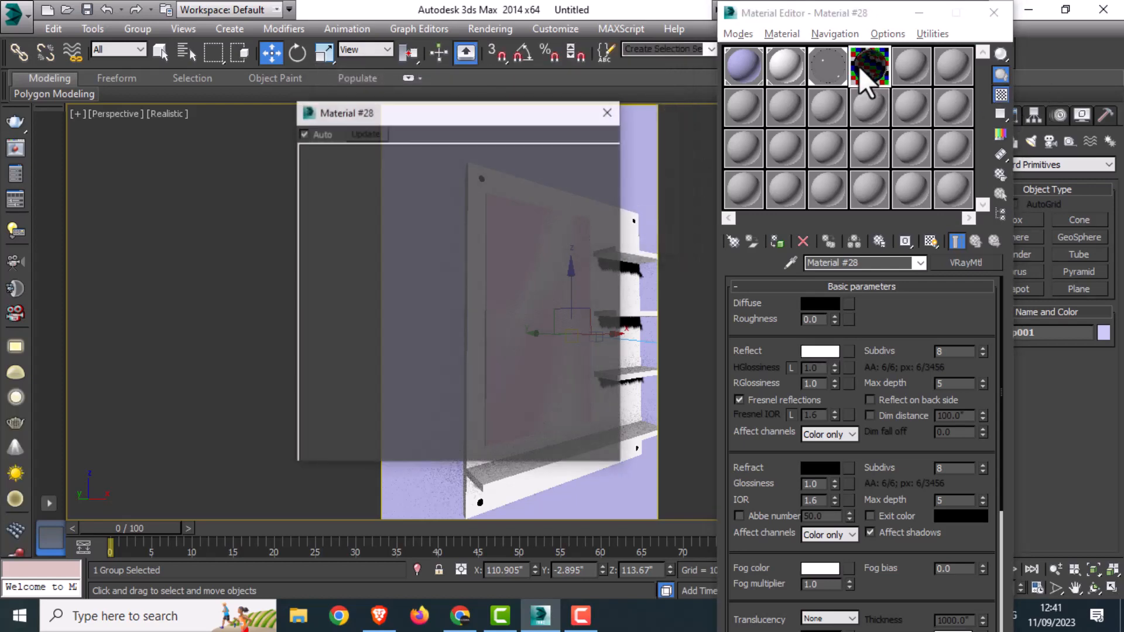
click(761, 402)
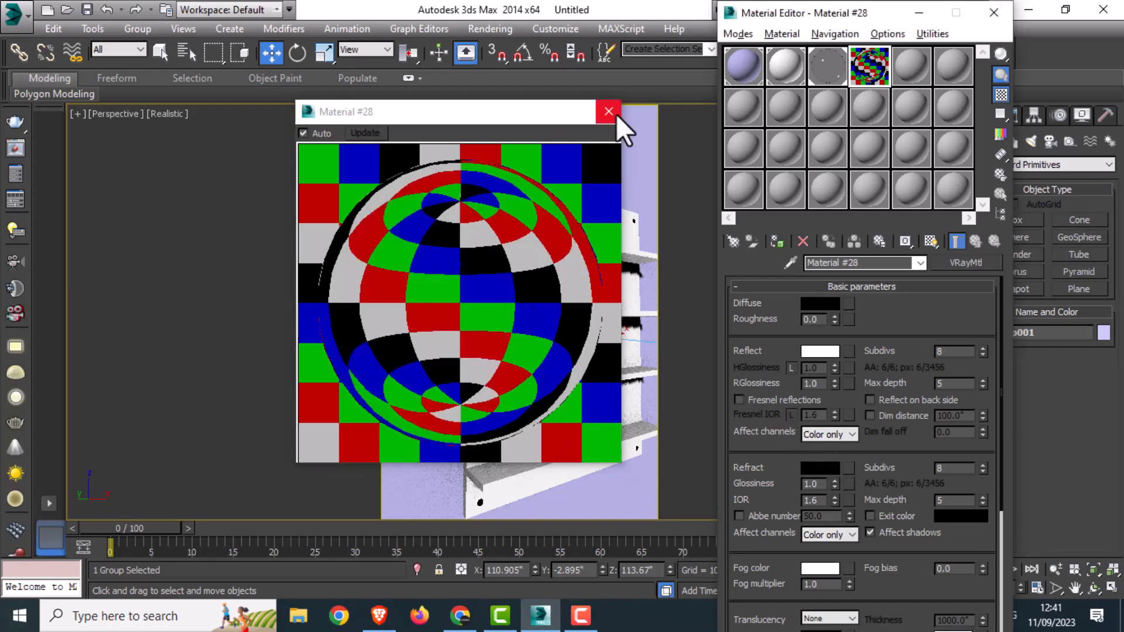
click(616, 114)
click(522, 306)
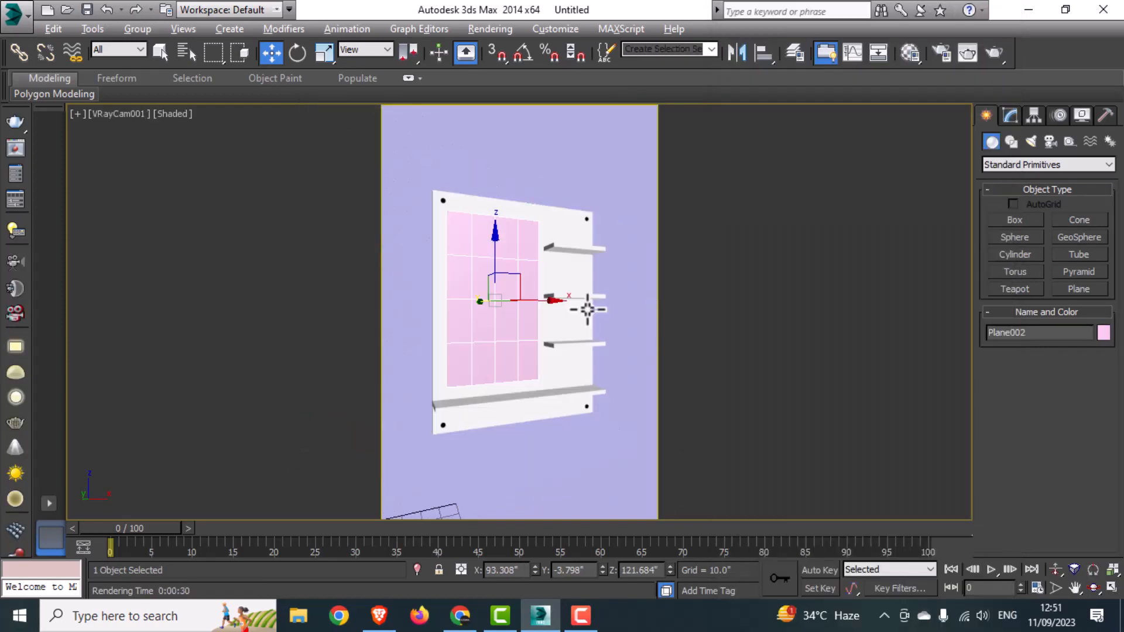
- Scale the large V-Ray plane light uniformly down to about 43% in the top view
key(alt+w)
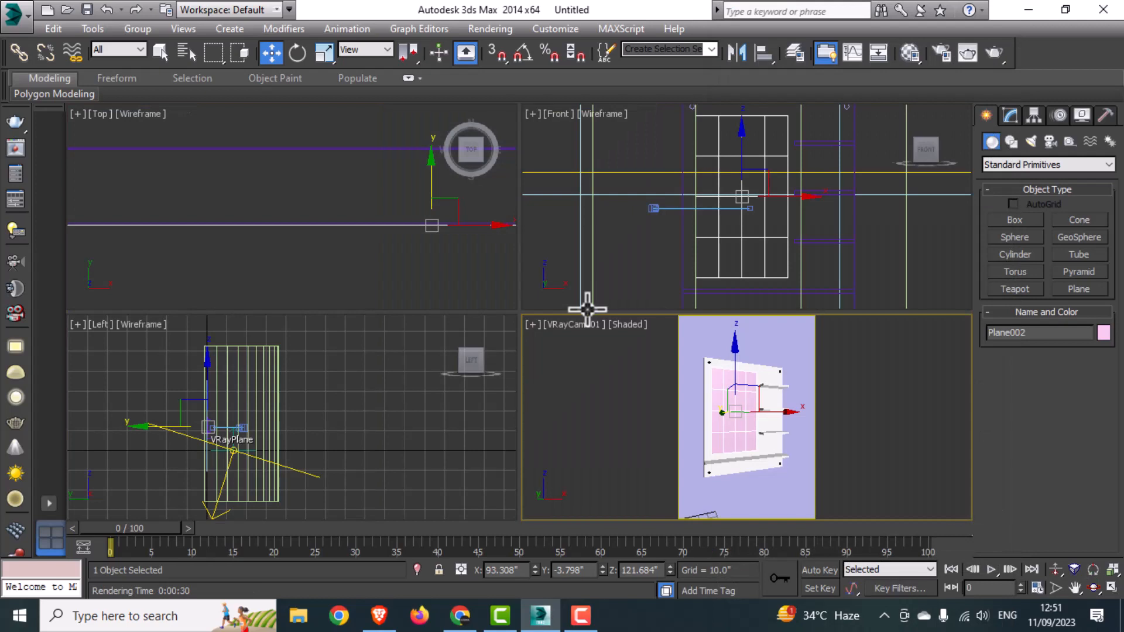
middle_click(406, 263)
key(alt+w)
scroll(409, 289, up, 4)
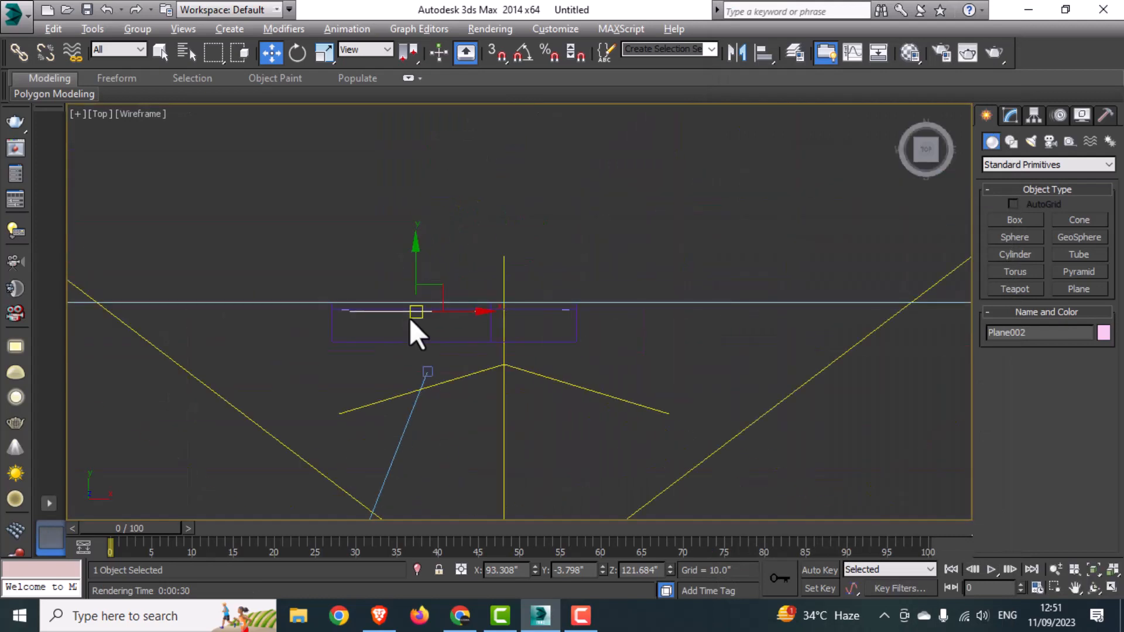
scroll(409, 318, down, 5)
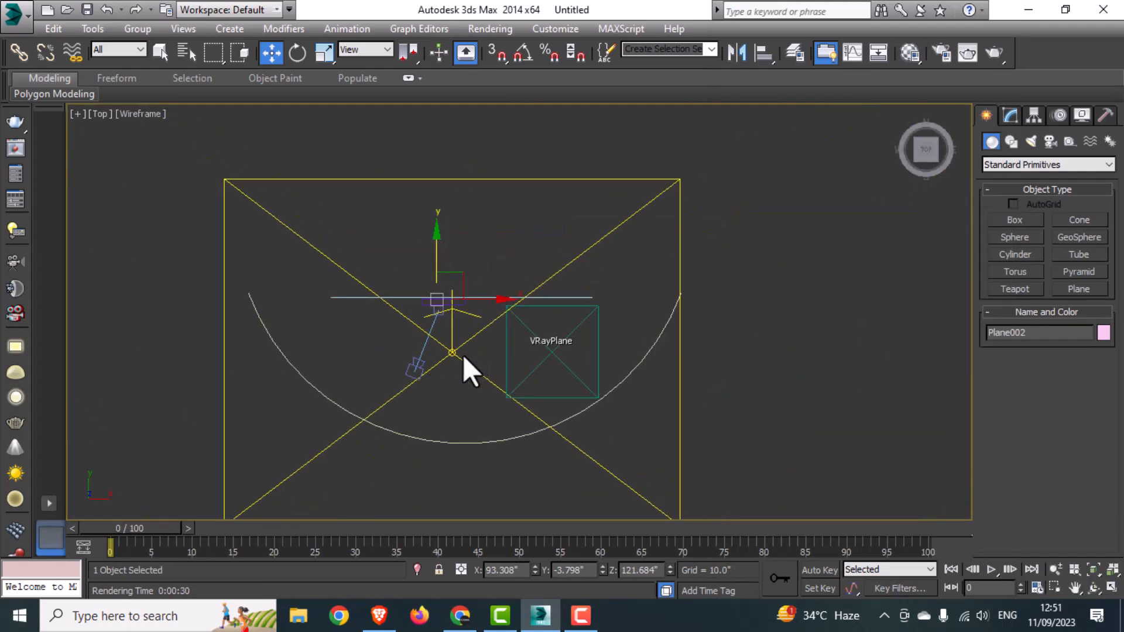
click(459, 359)
key(r)
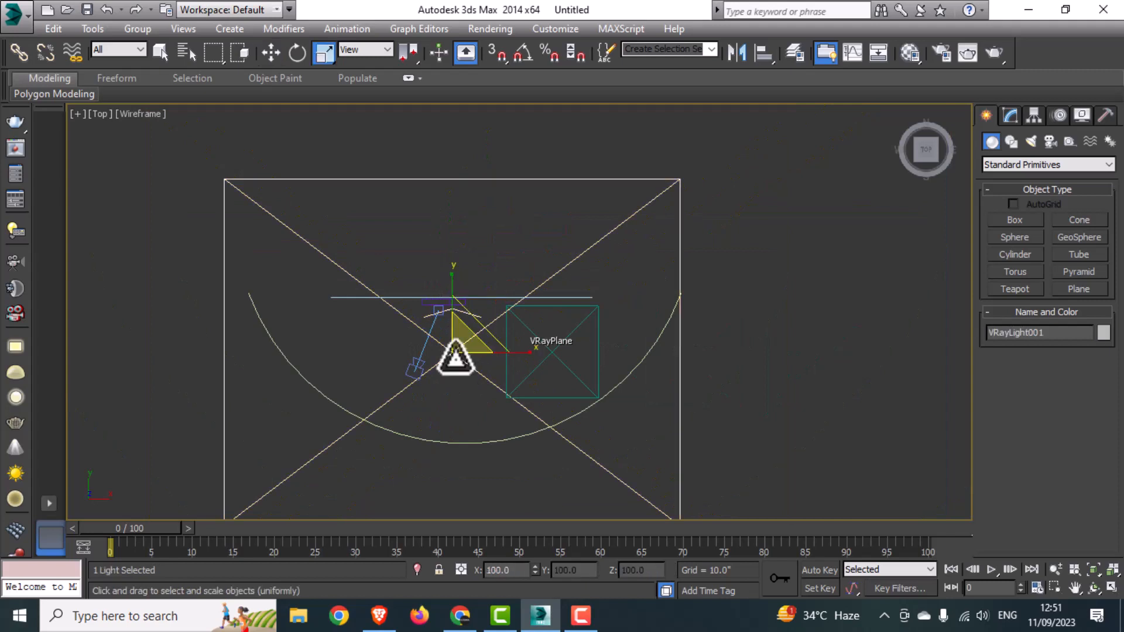
drag(455, 359, 473, 456)
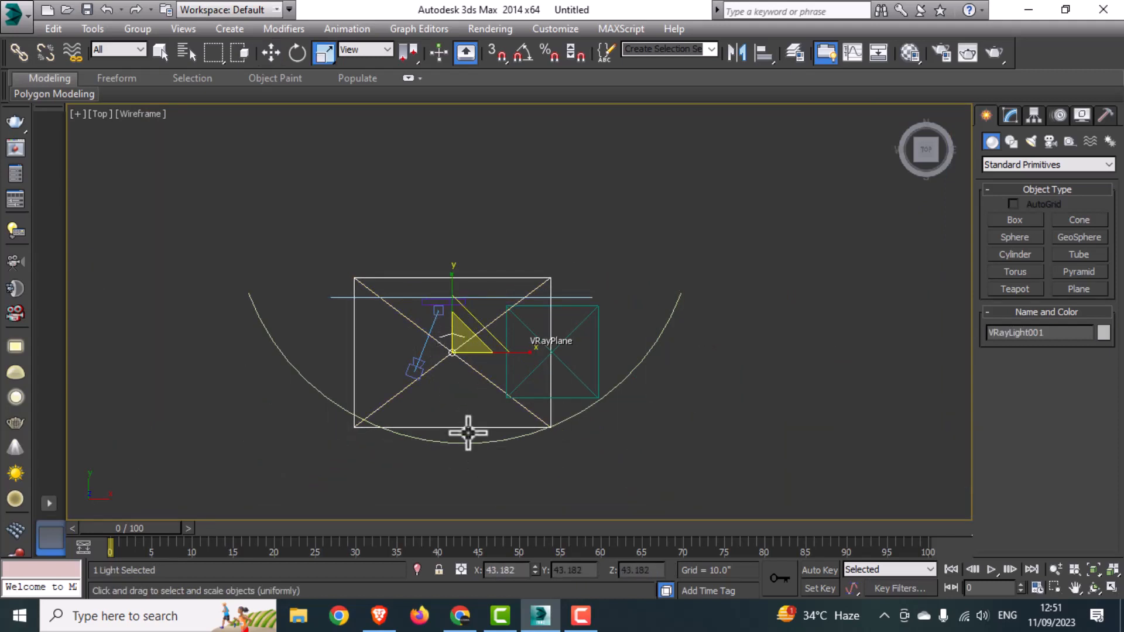
- Raise the V-Ray plane light to a height of about 406 inches in the left view
key(w)
key(alt+w)
right_click(293, 463)
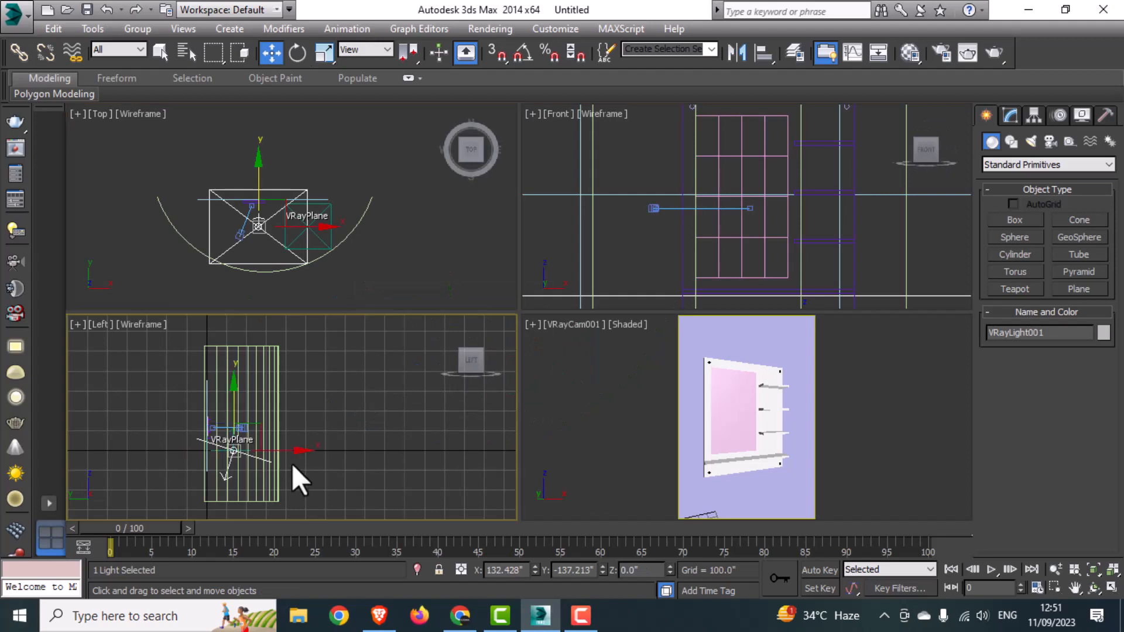
key(alt+w)
drag(406, 328, 457, 174)
key(alt+w)
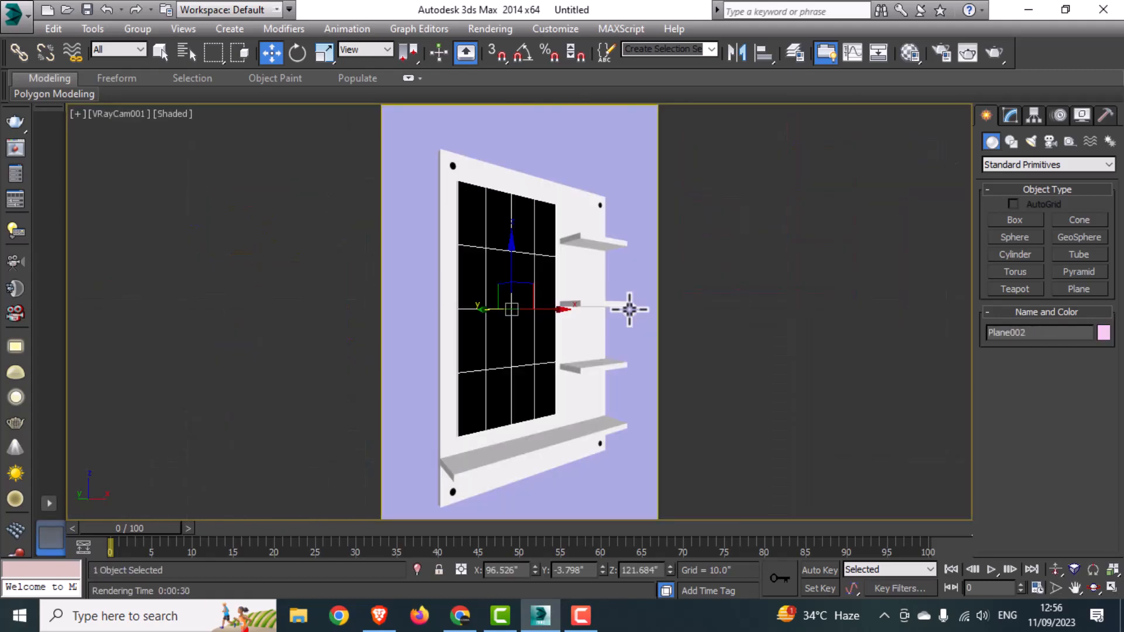
- Select the V-Ray plane light from the top view and set its multiplier to 20
key(alt+w)
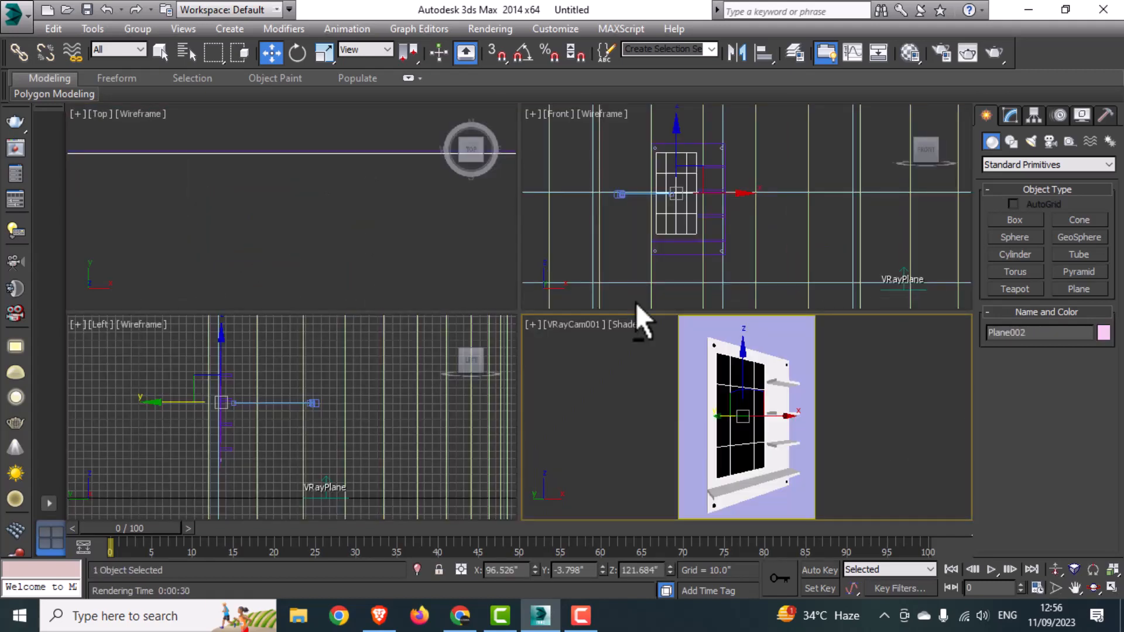
right_click(297, 177)
key(alt+w)
middle_drag(297, 177, 309, 238)
scroll(309, 237, up, 3)
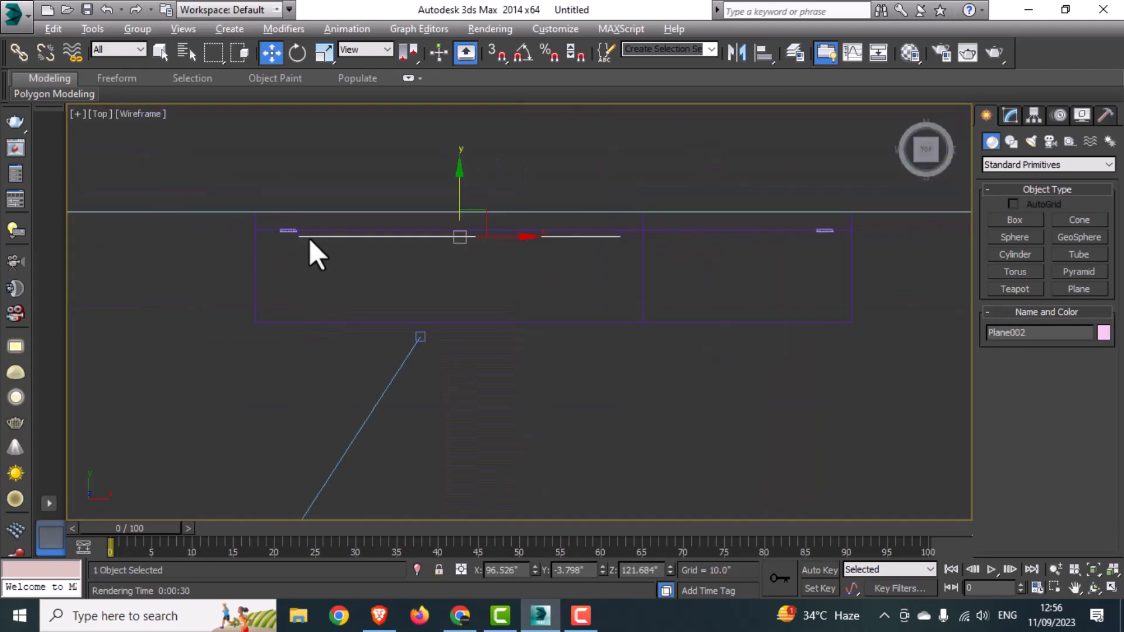
scroll(398, 316, down, 3)
scroll(427, 344, down, 2)
click(407, 345)
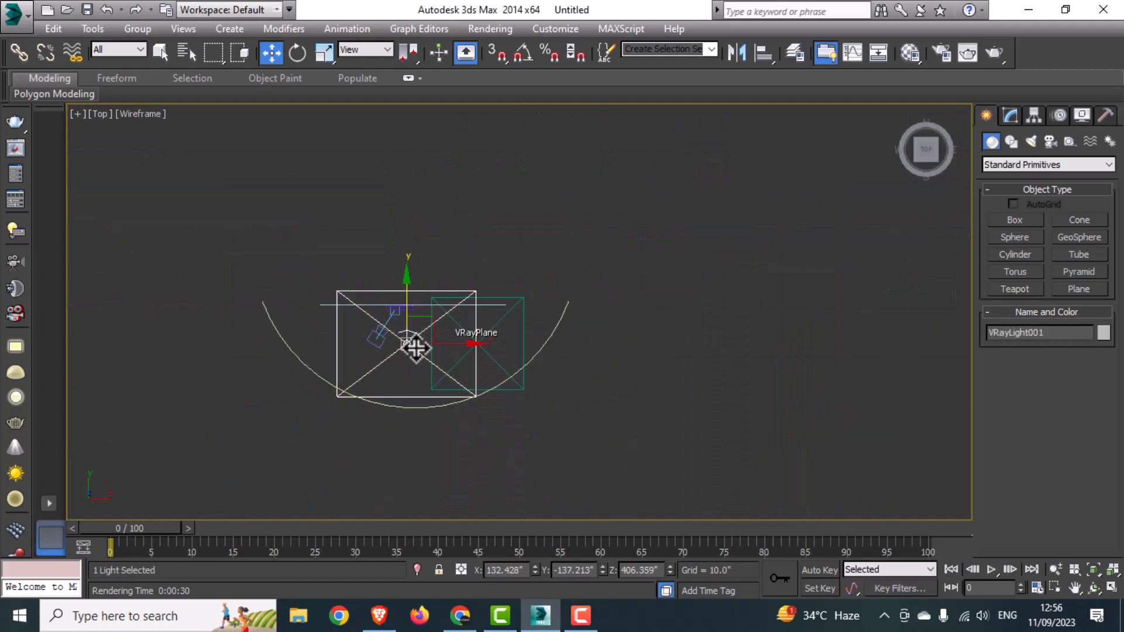
click(1015, 122)
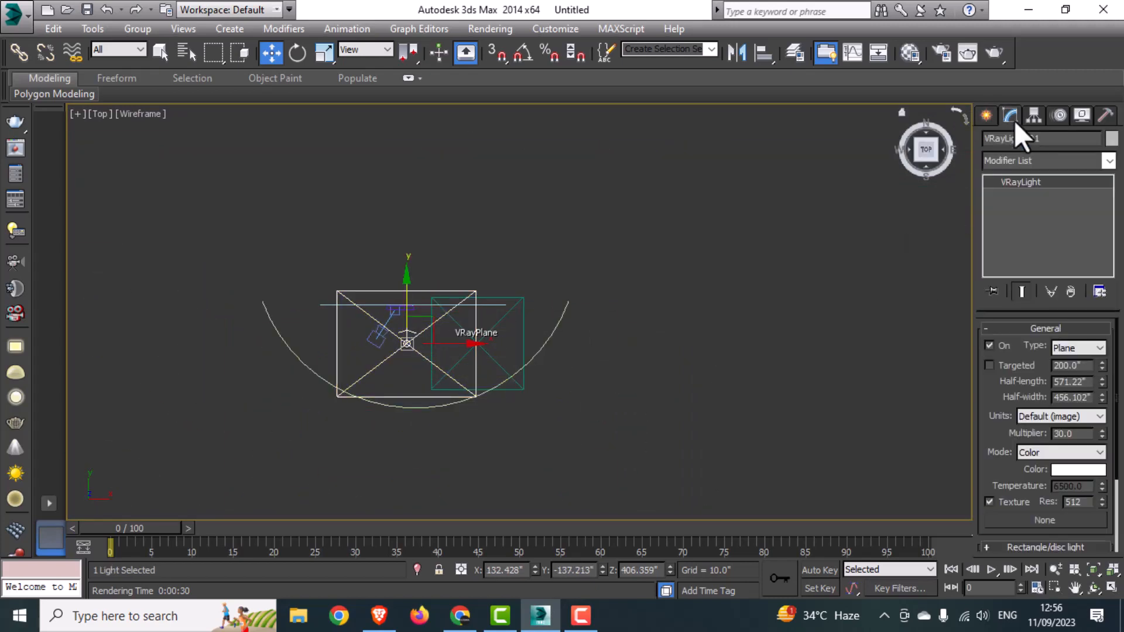
double_click(1077, 434)
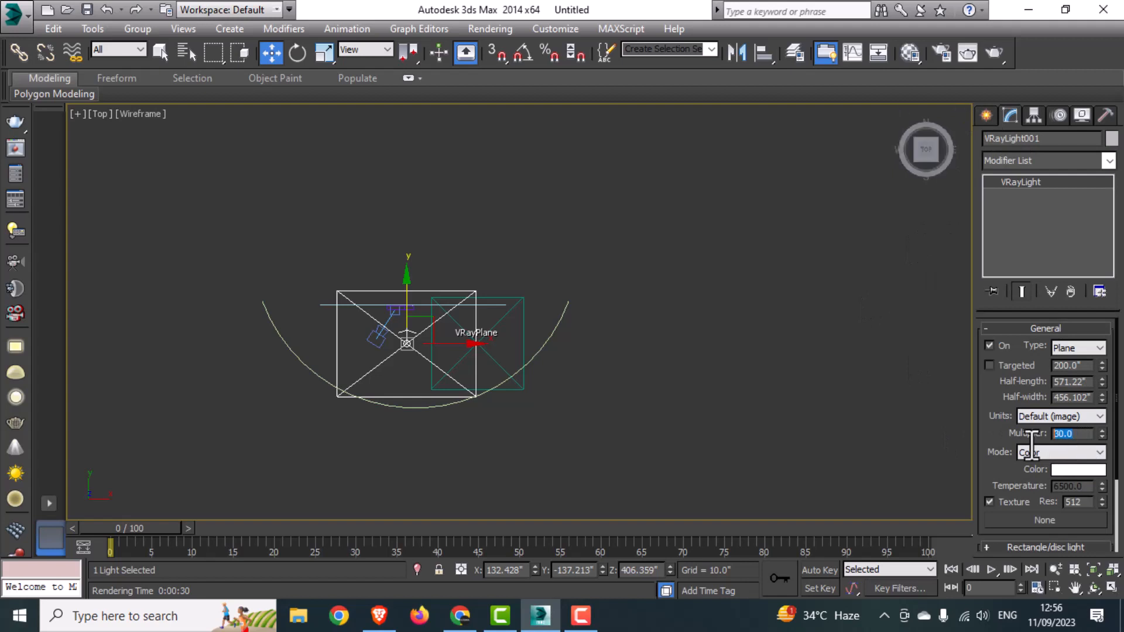
key(alt+w)
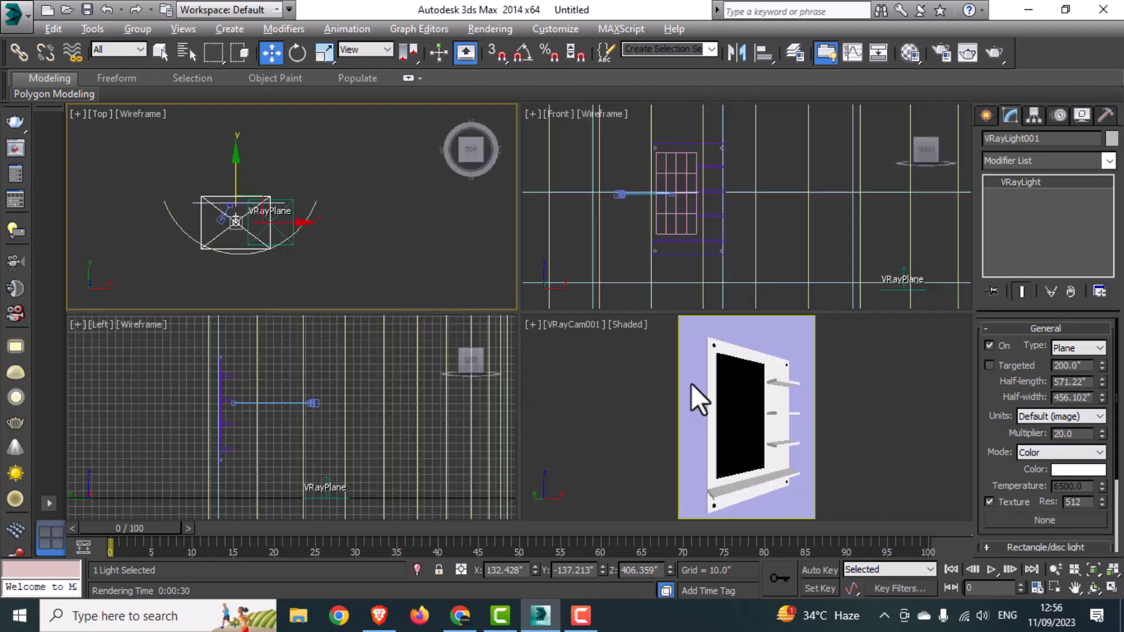